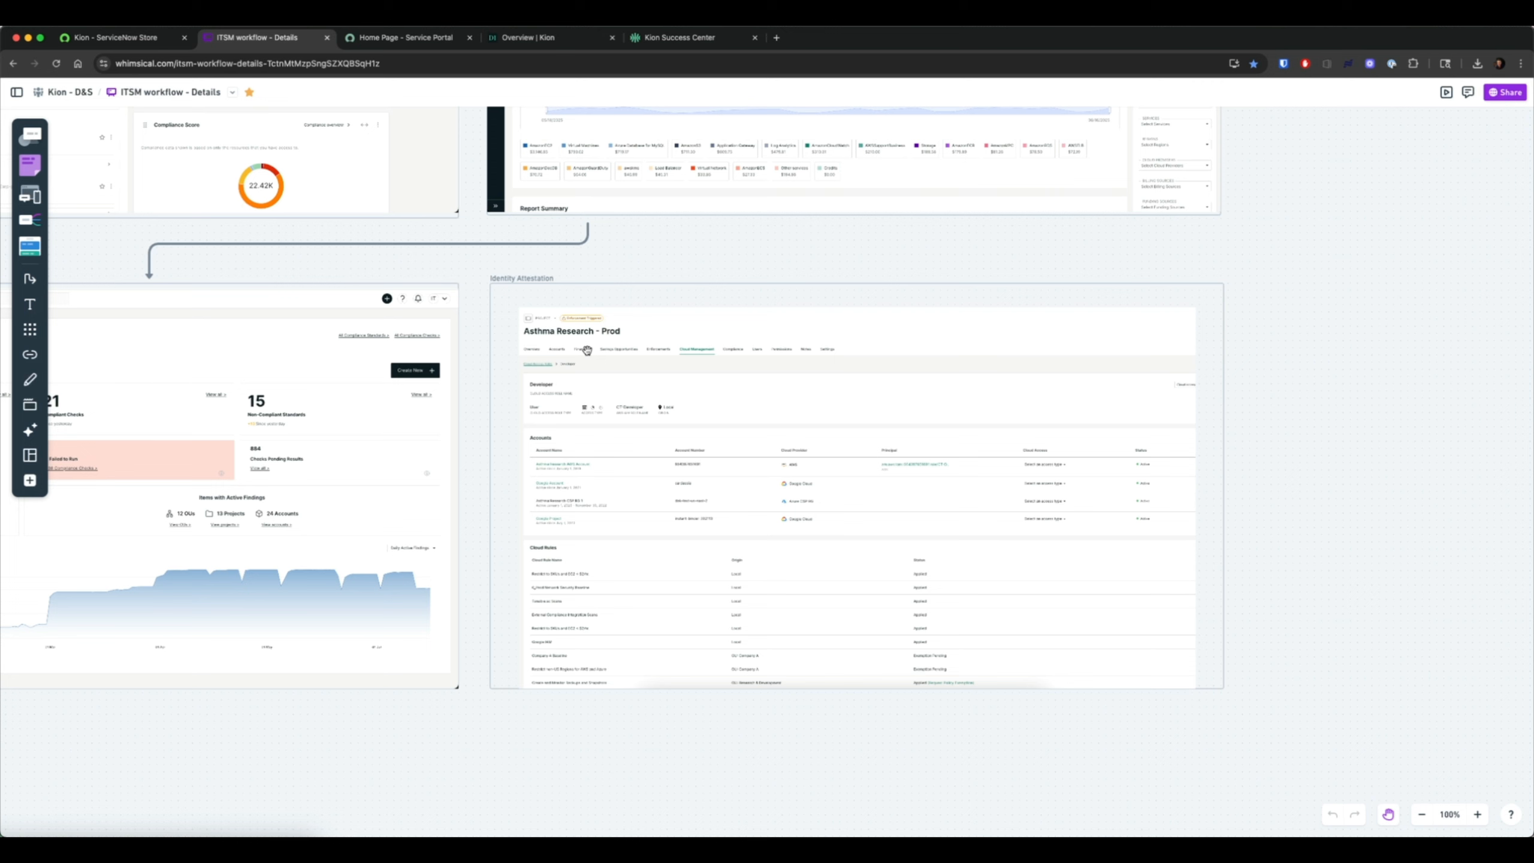
# Step: Switch to the ServiceNow service portal and open the Kion - New Project Request form from the request catalog
pyautogui.hotkey('ctrl', 'Tab')
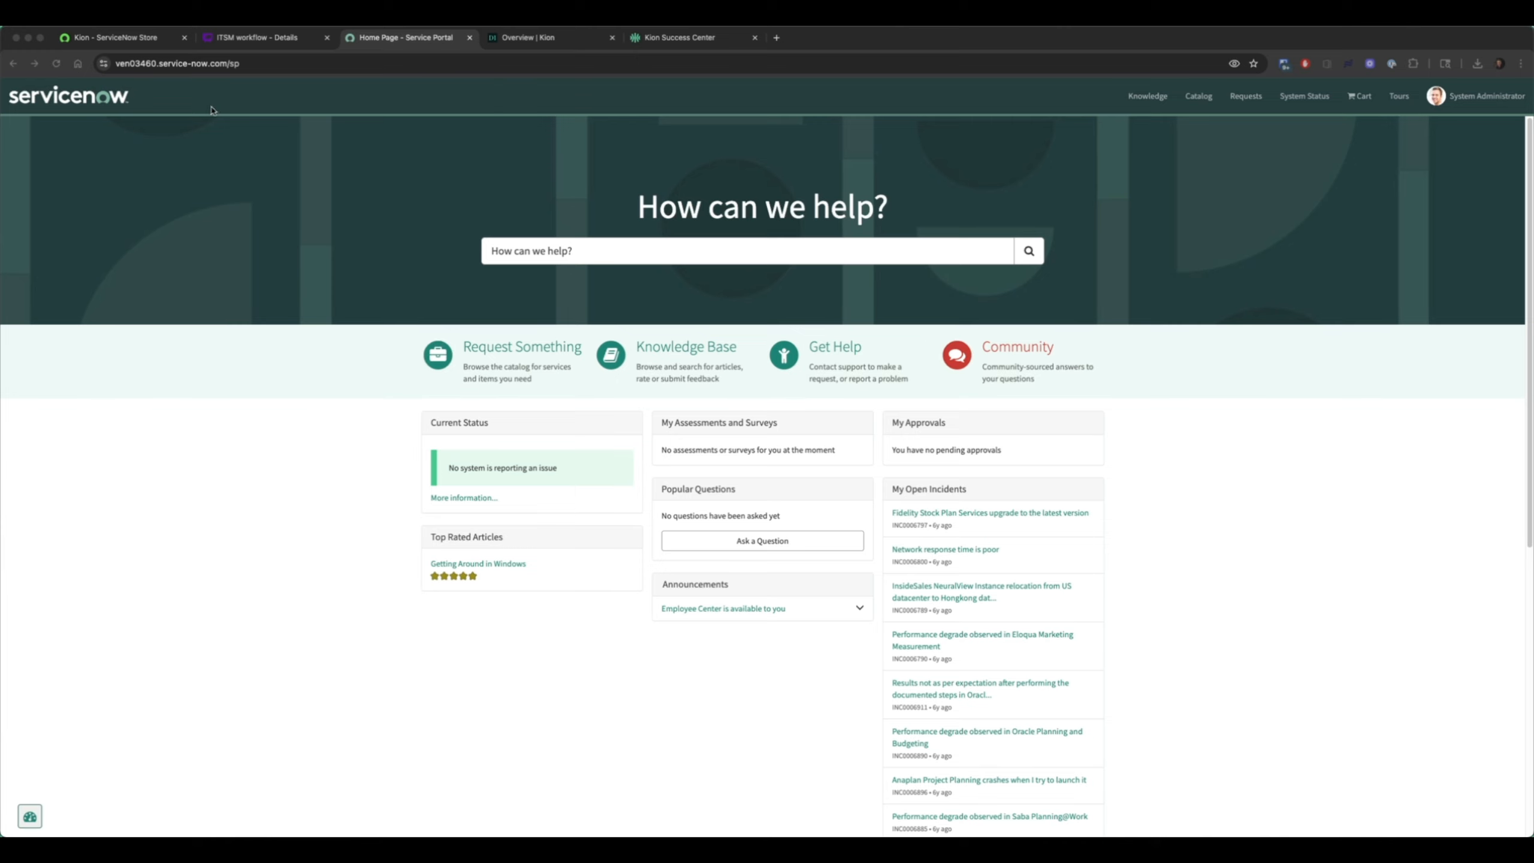
pyautogui.click(519, 351)
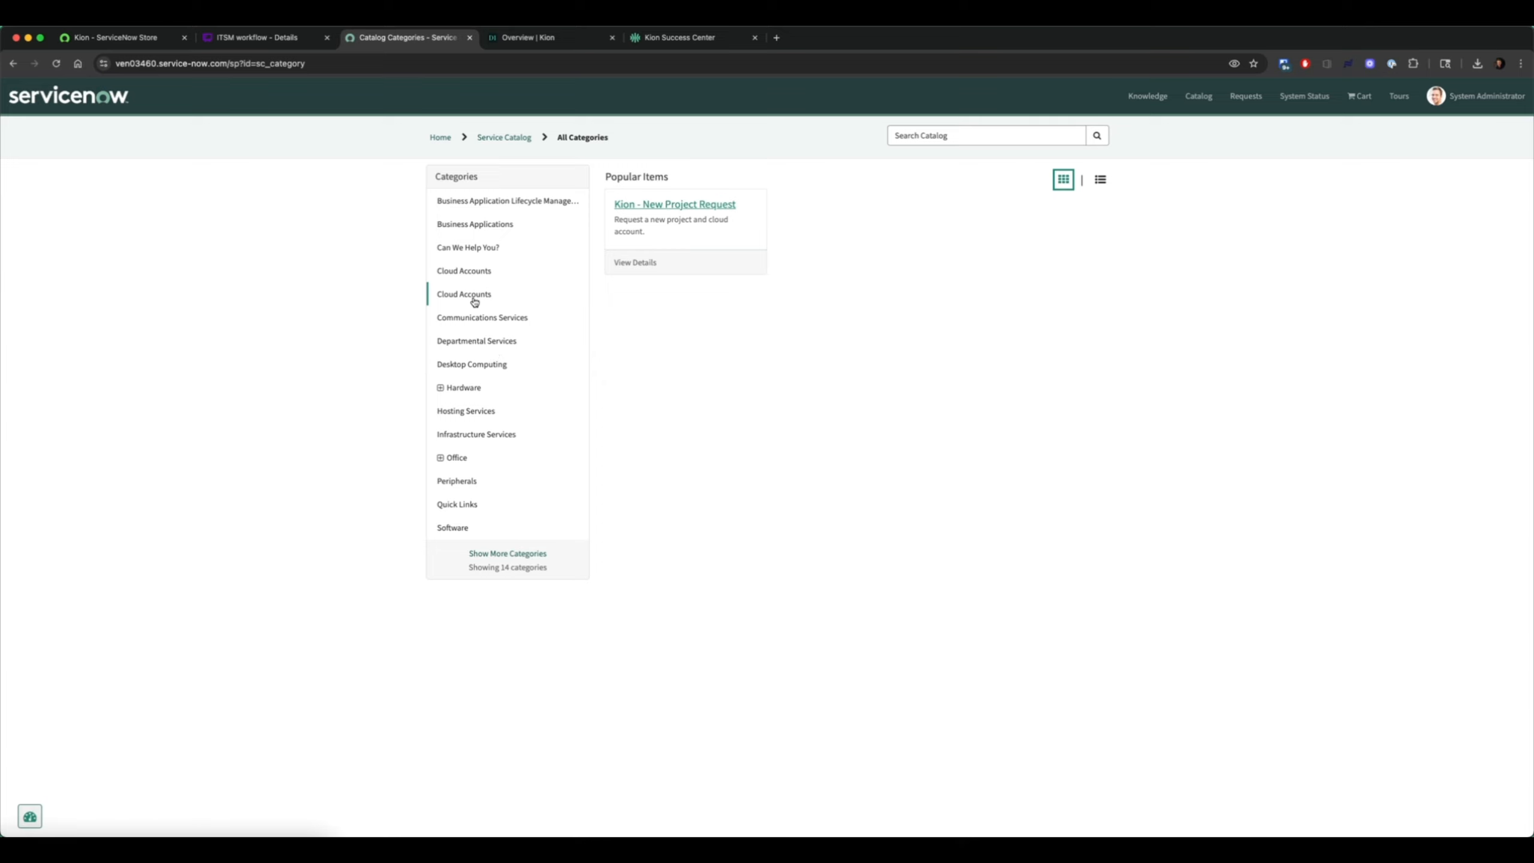
pyautogui.click(657, 208)
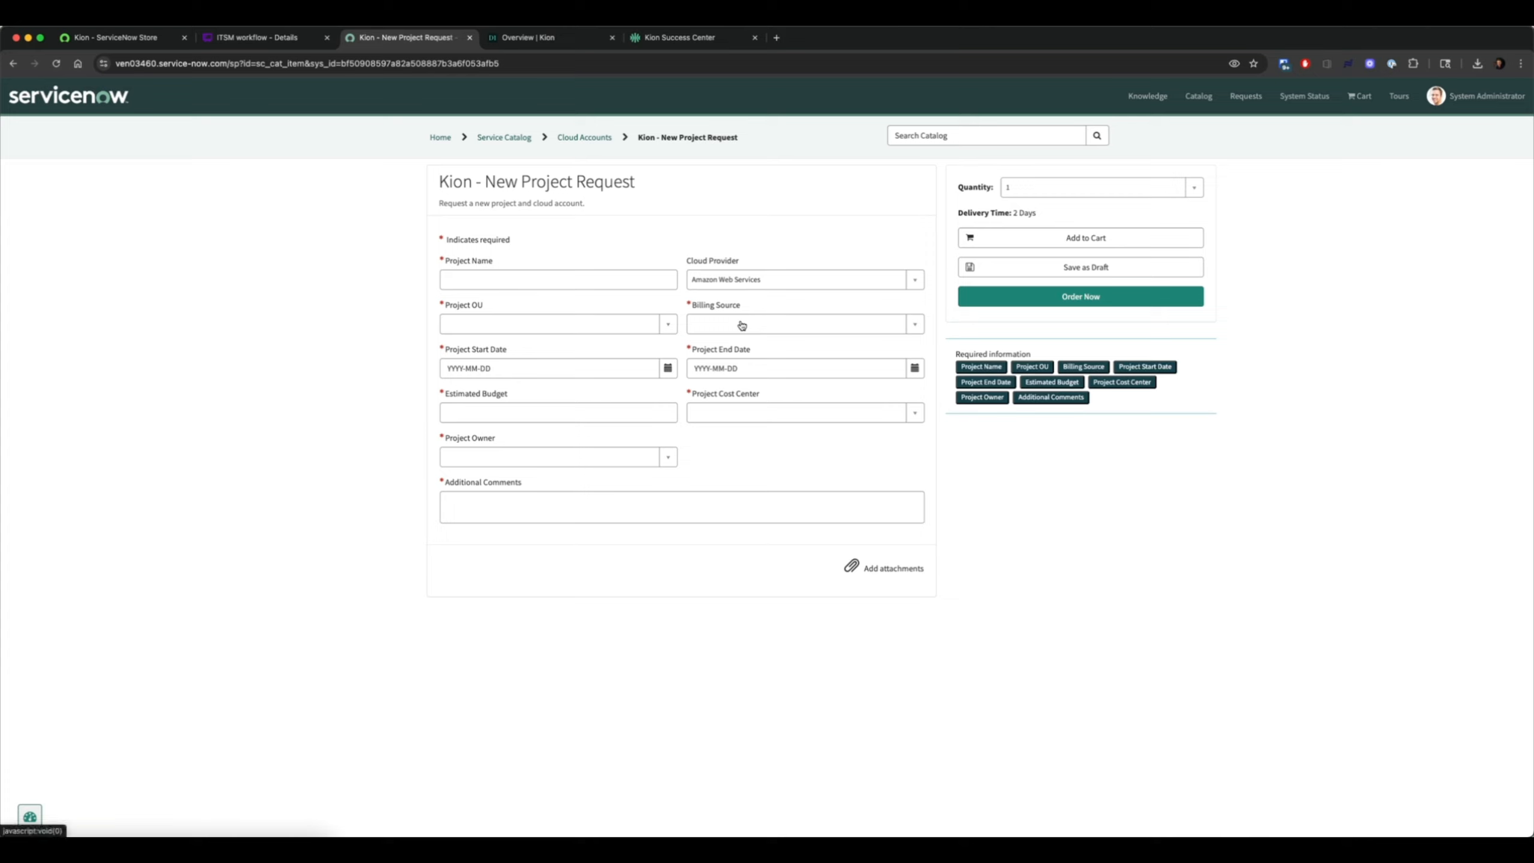
# Step: Enter Application Example A as the project name in the request form
pyautogui.click(574, 285)
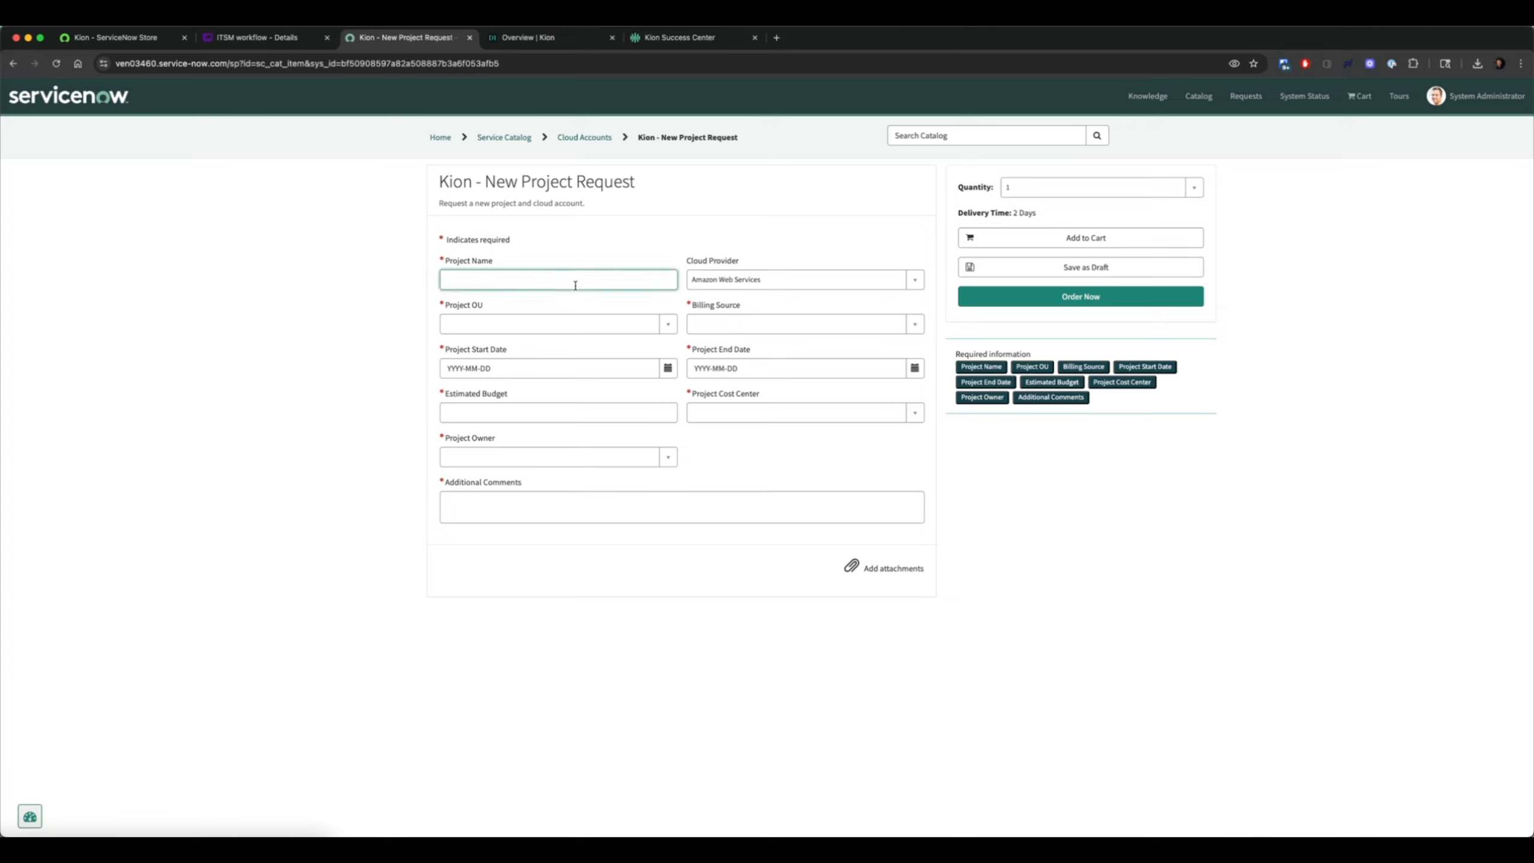
pyautogui.write('App')
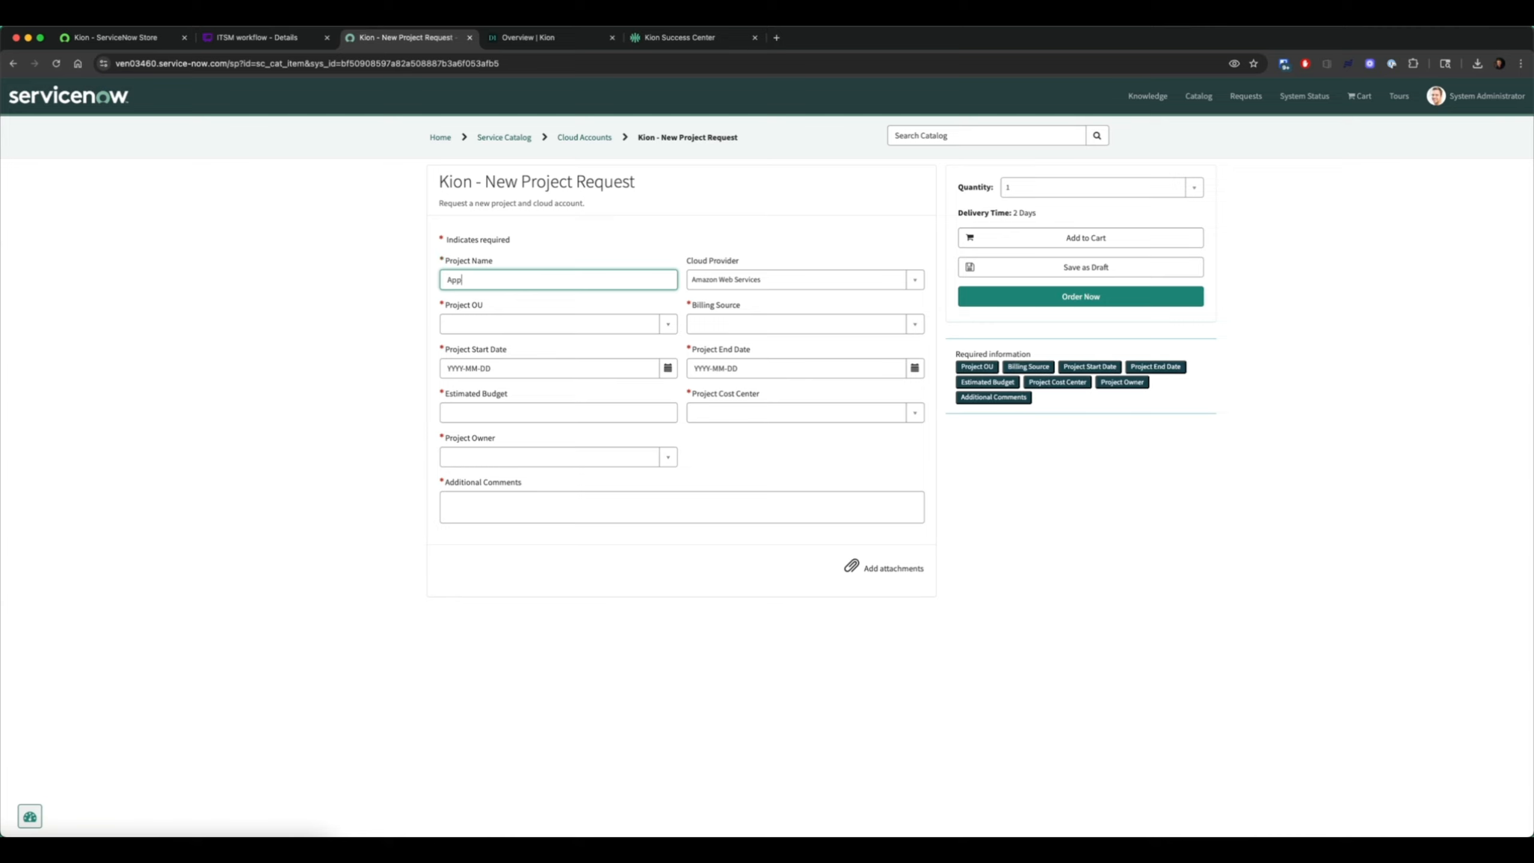
pyautogui.write('lication Example A')
# Step: Select Amazon Web Services as the cloud provider and Sandbox2 Management Account as the billing source
pyautogui.click(749, 282)
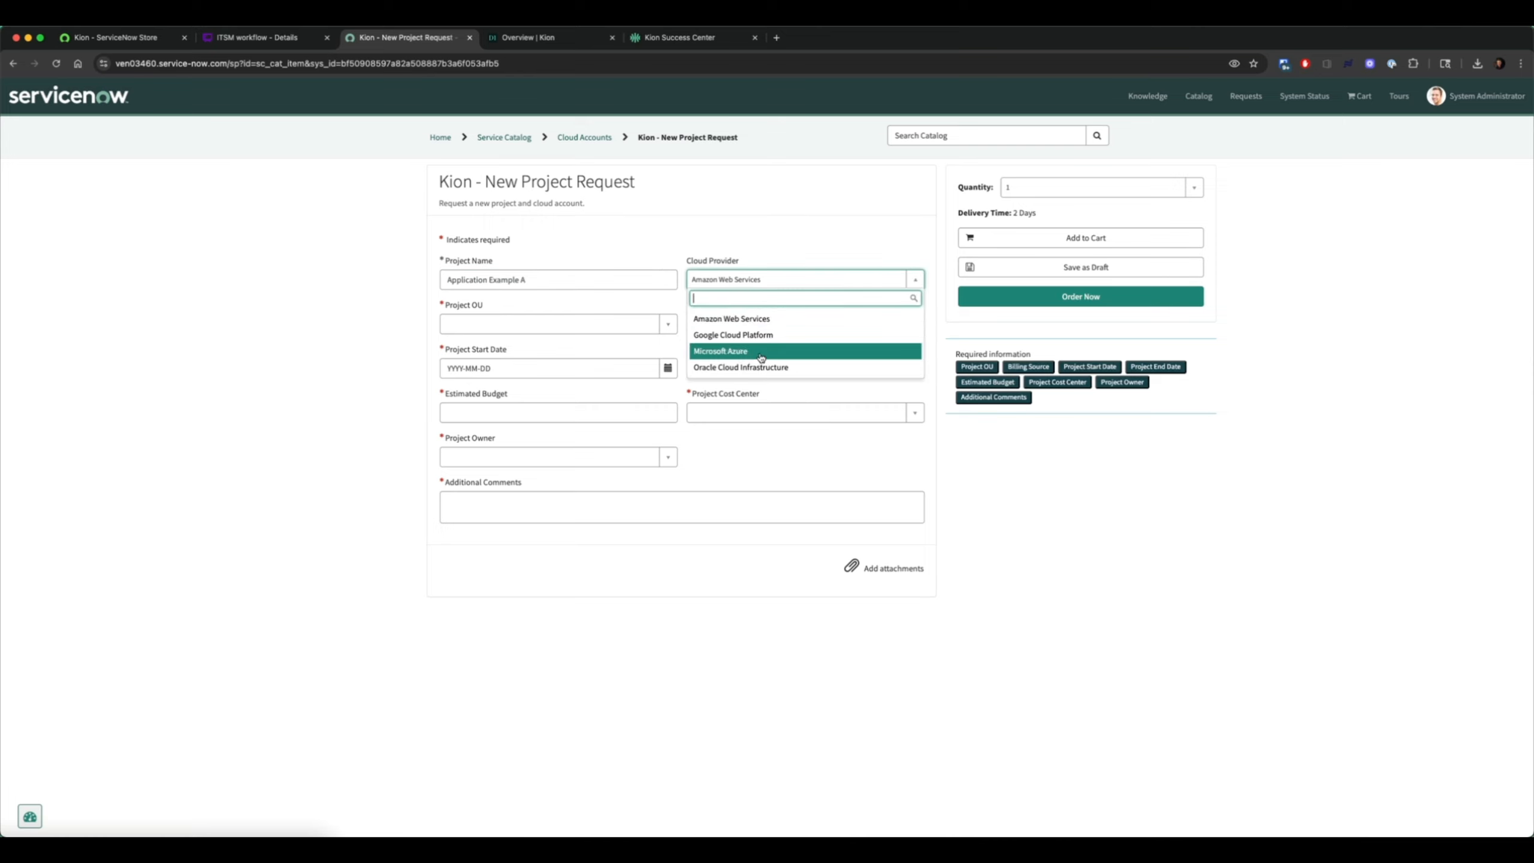
pyautogui.click(757, 319)
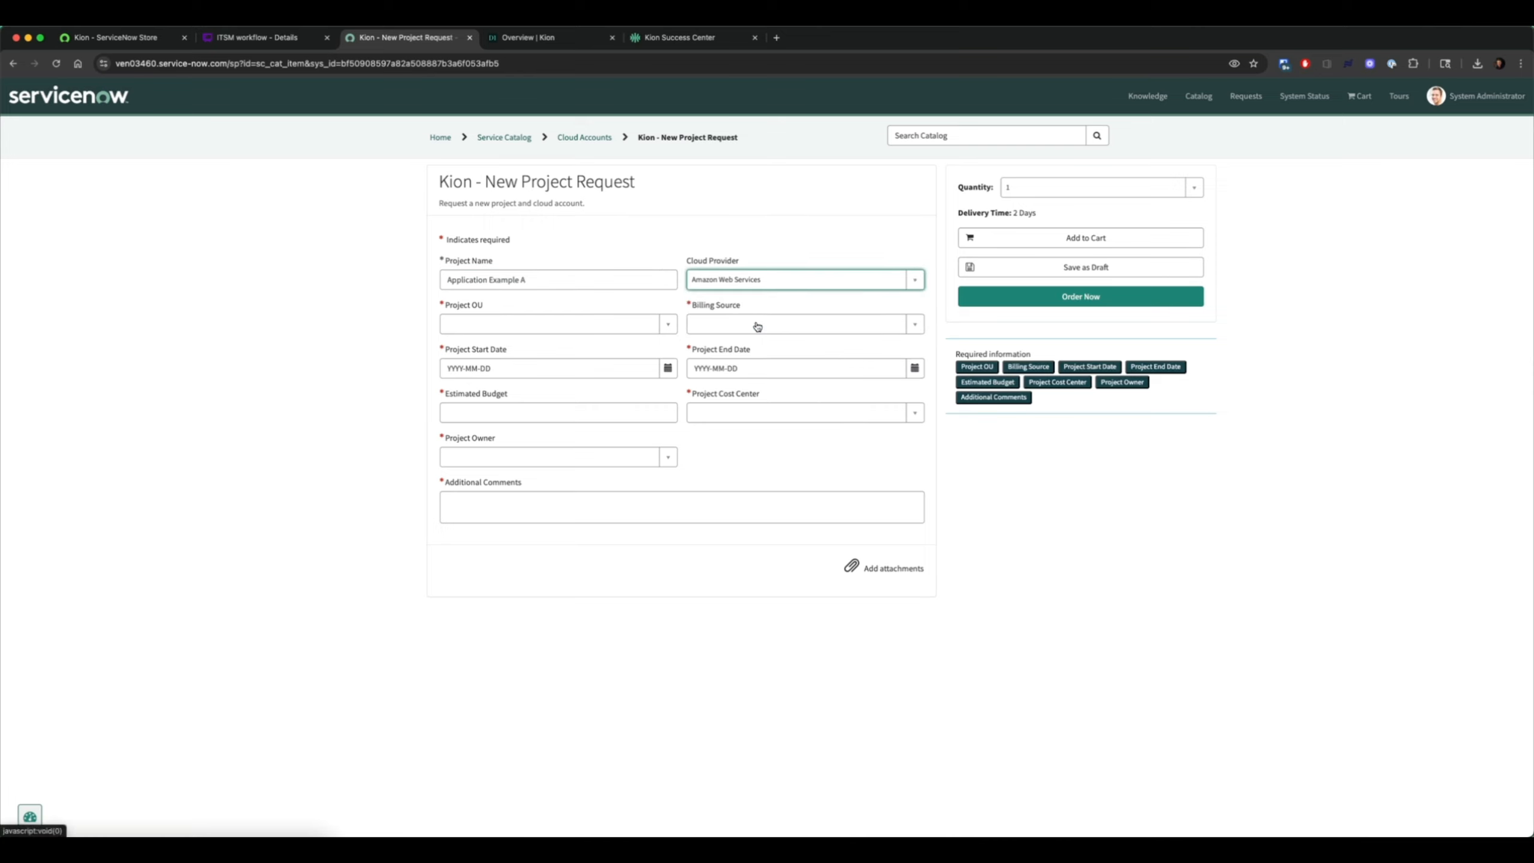
pyautogui.click(758, 327)
pyautogui.click(755, 364)
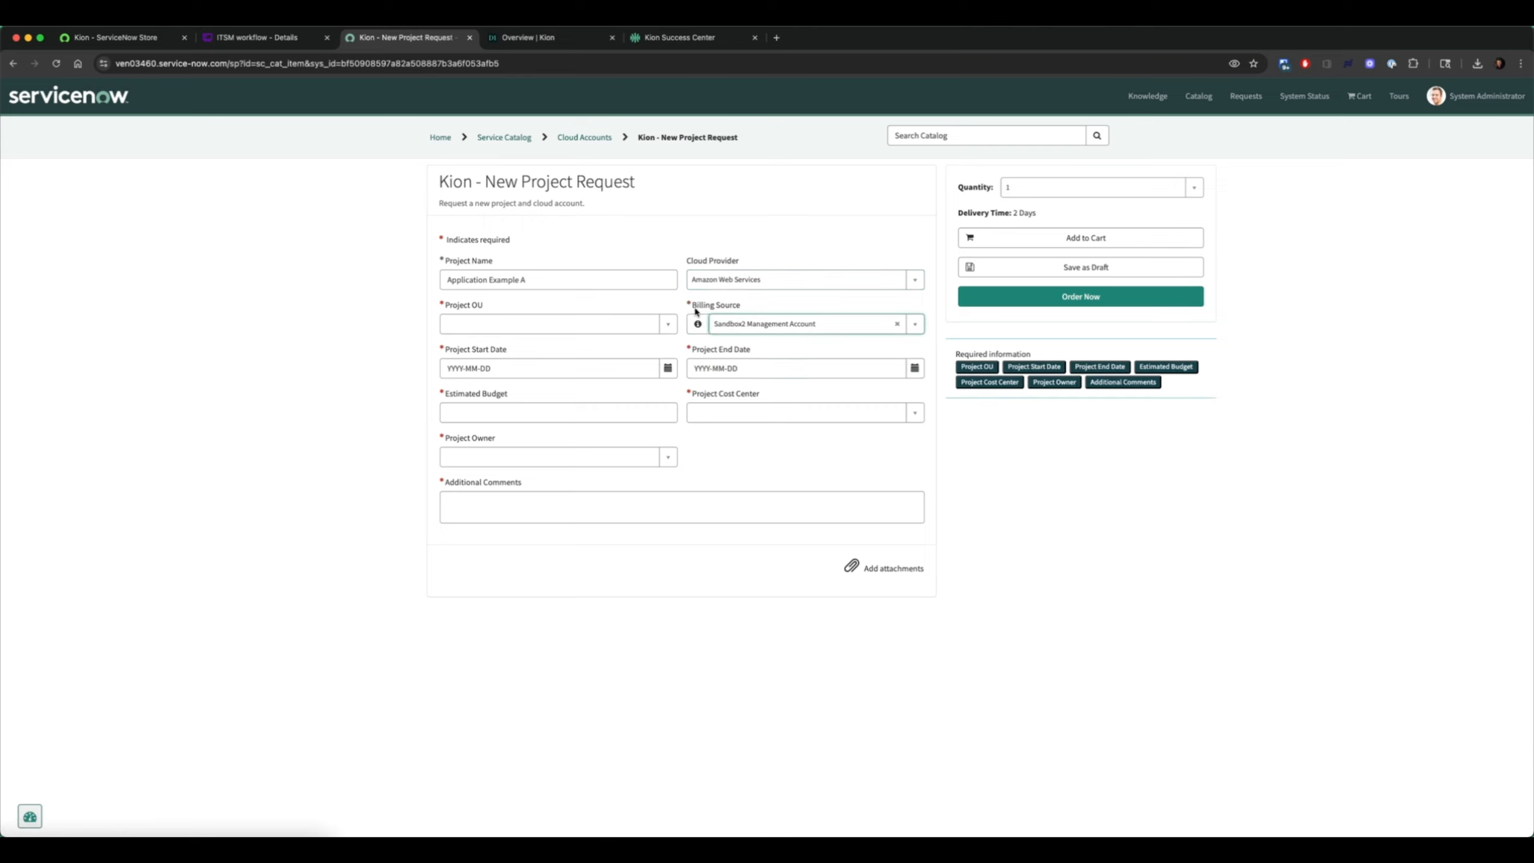
# Step: Open the available Project OU choices in the request form and browse them
pyautogui.click(565, 326)
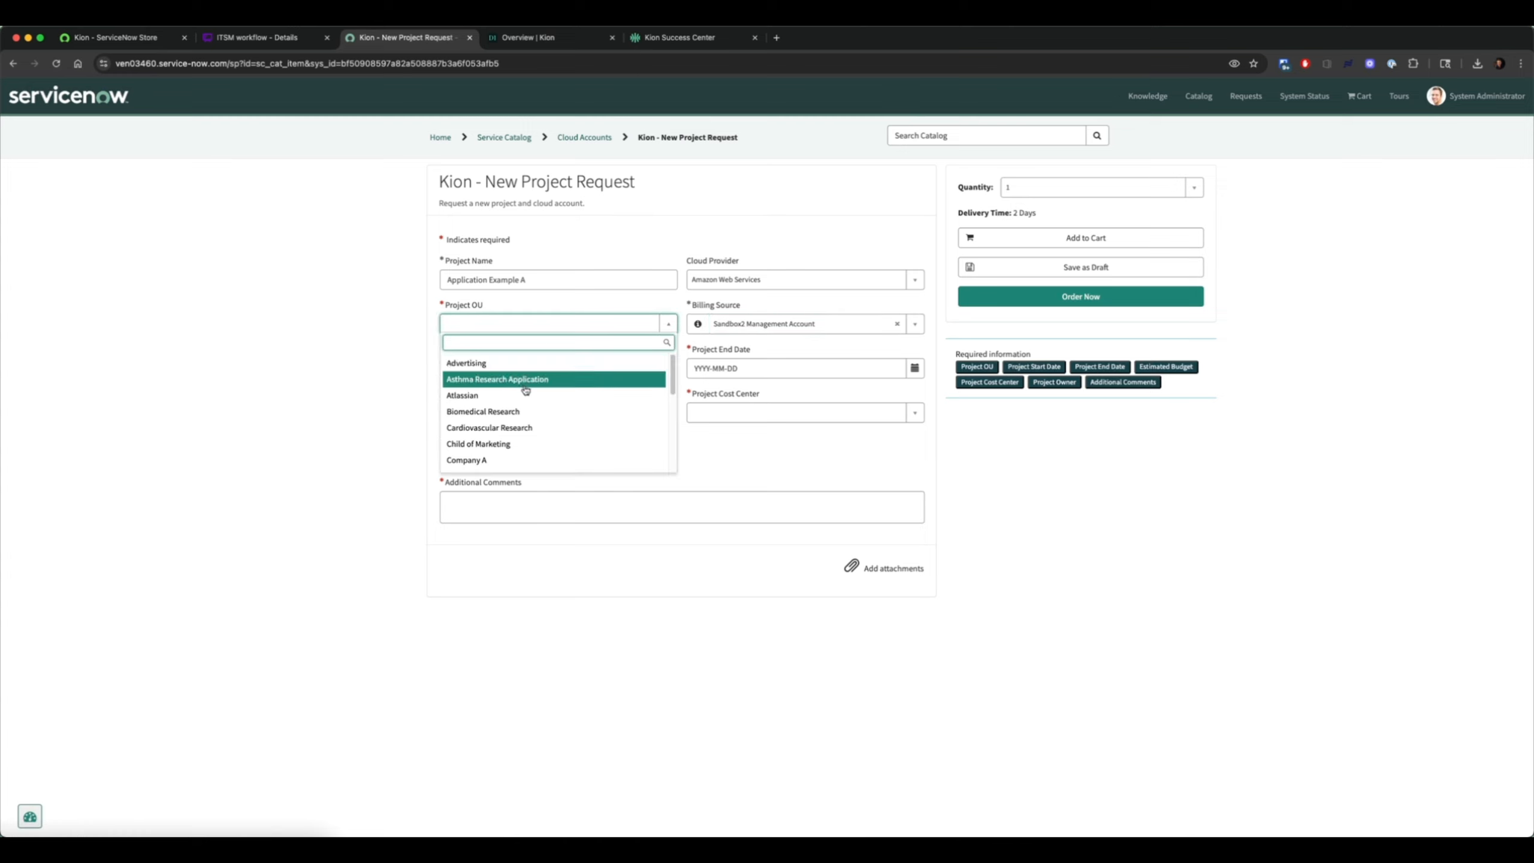
pyautogui.scroll(-2, 513, 417)
pyautogui.scroll(-3, 513, 423)
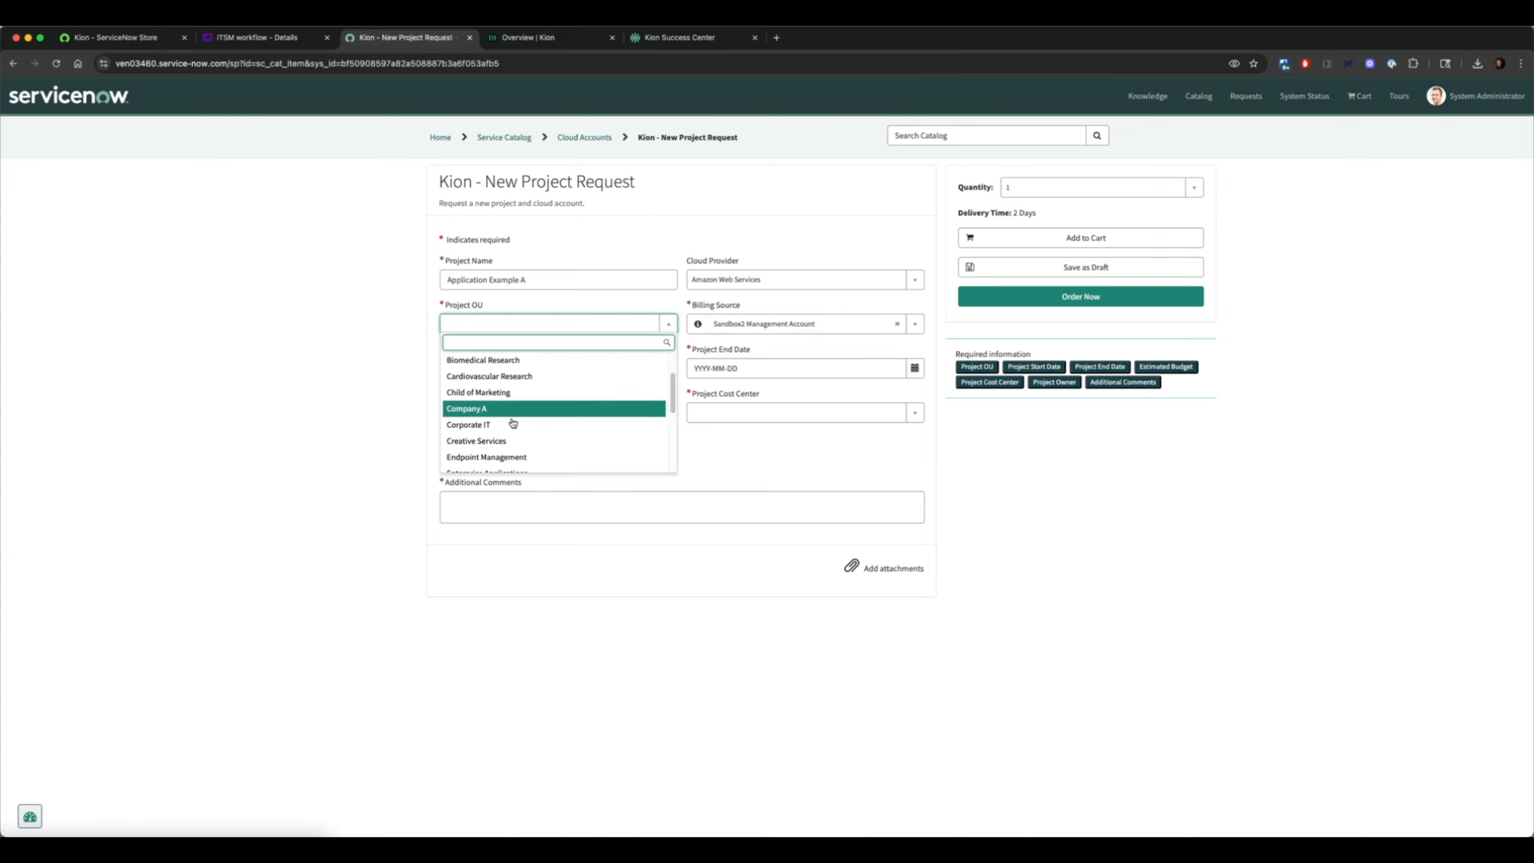
# Step: Switch to Kion, open the OU organization chart and collapse its side panel
pyautogui.click(531, 40)
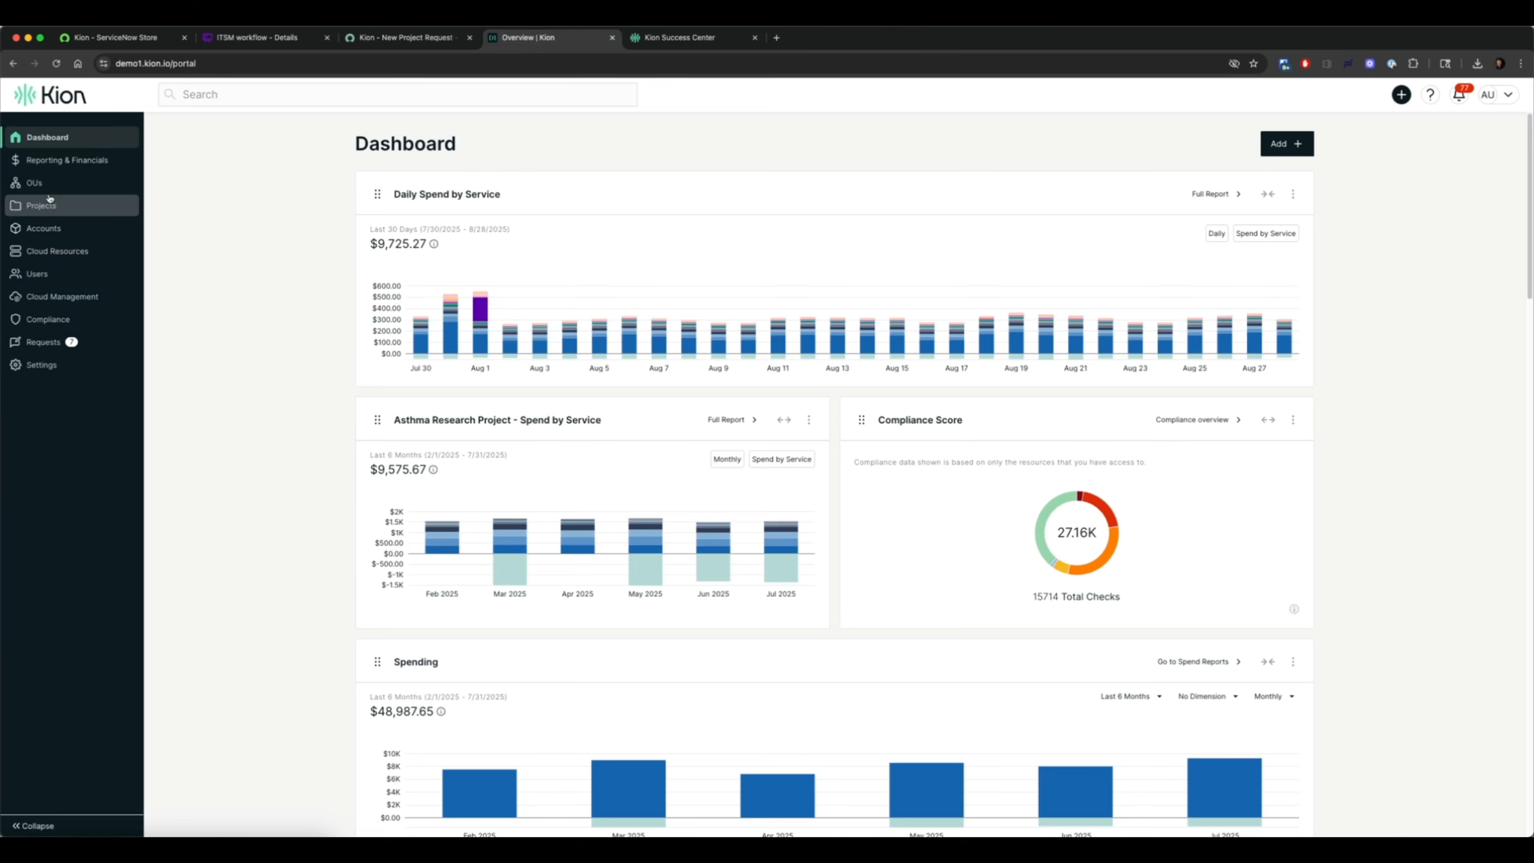
pyautogui.moveTo(118, 188)
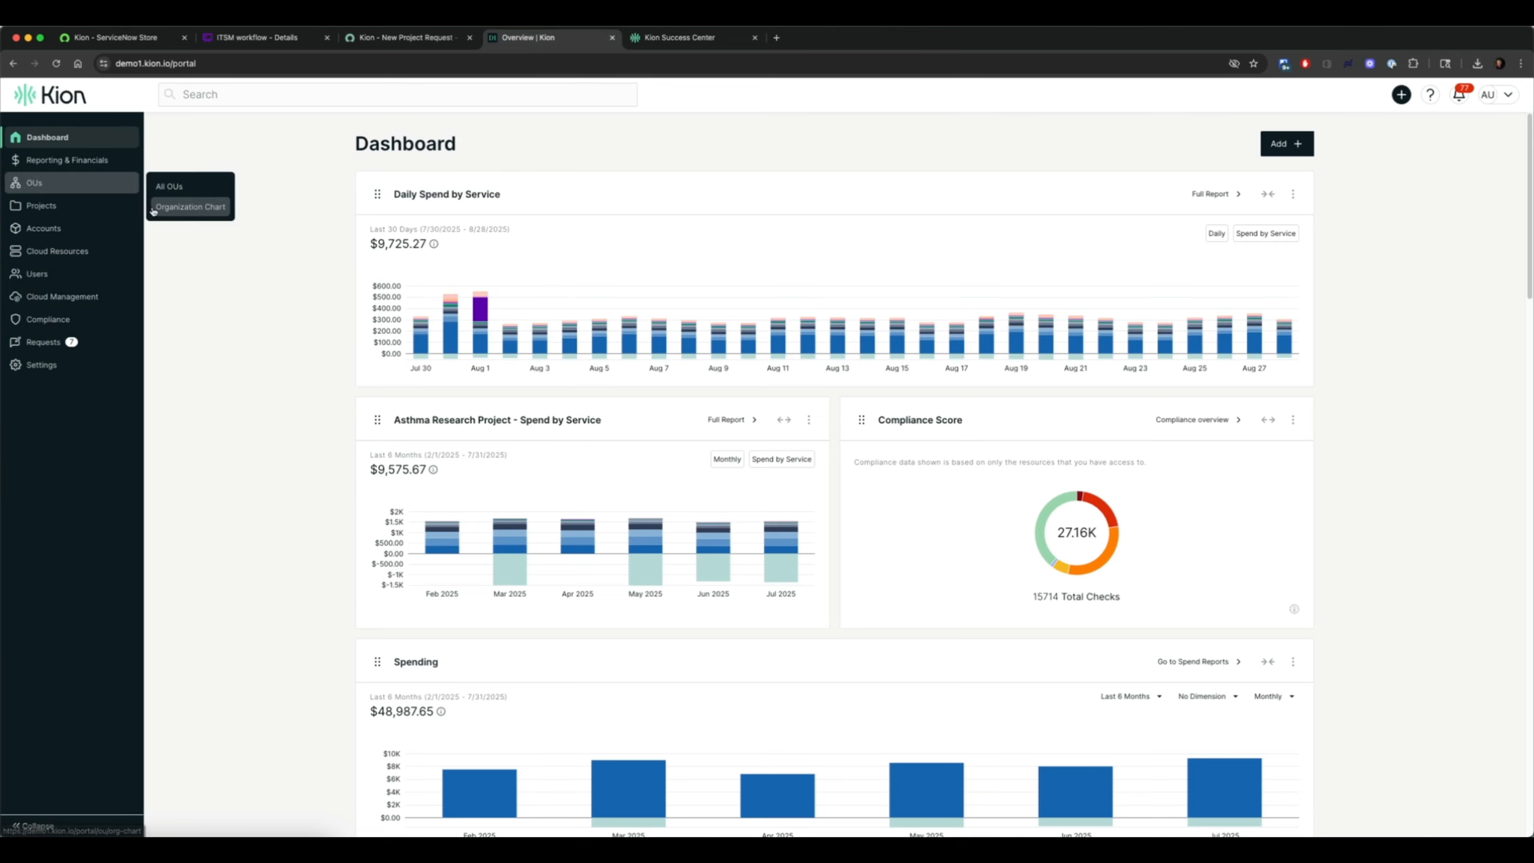
pyautogui.click(190, 207)
pyautogui.click(64, 805)
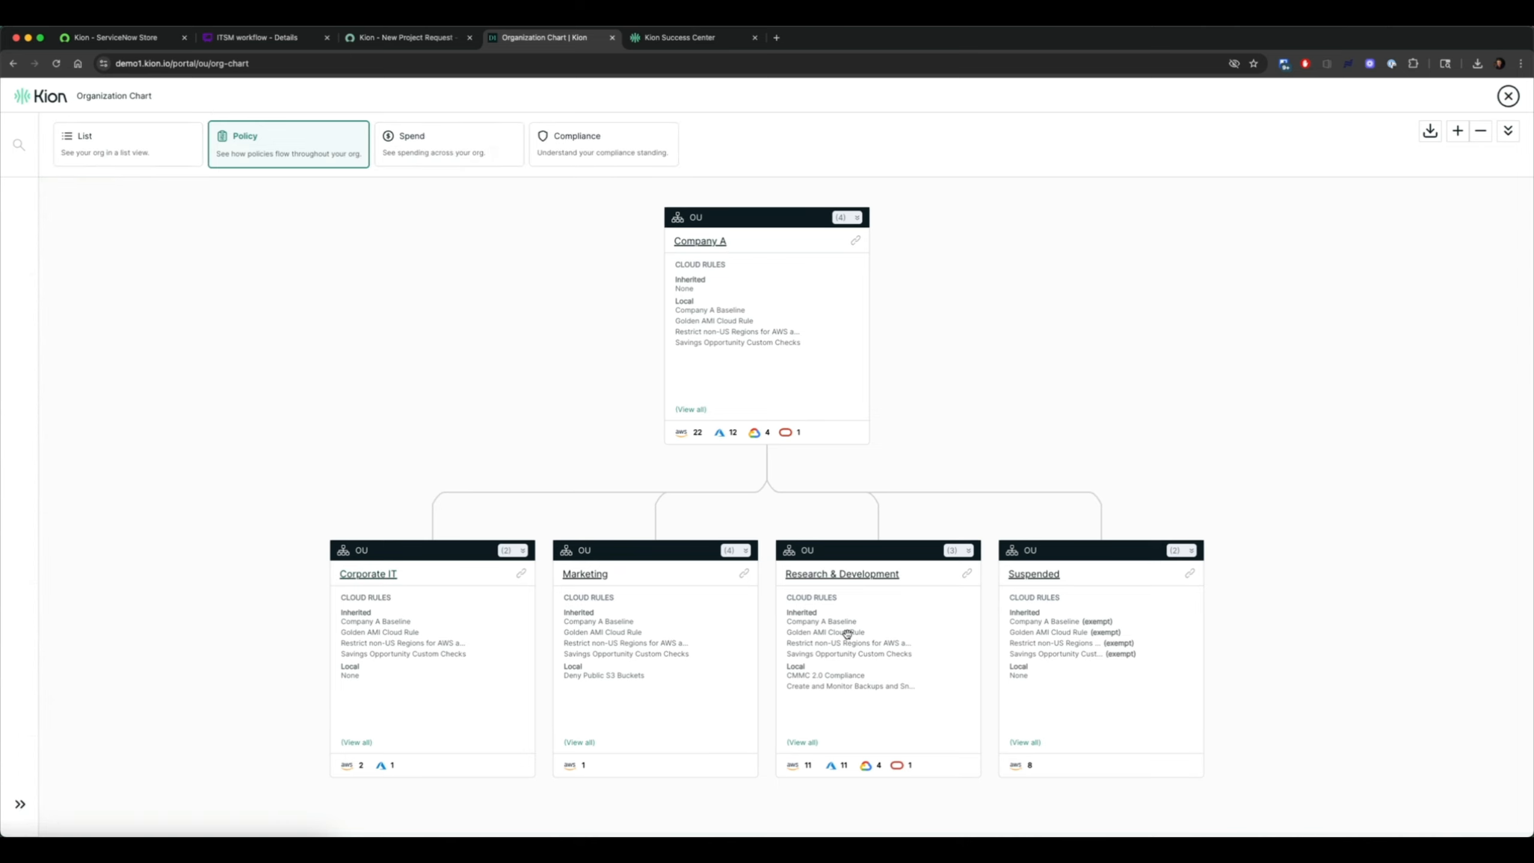
# Step: Expand Research & Development, Biomedical Research, Asthma Research Application and Cardiovascular Research in the organization chart to show their child OUs and projects
pyautogui.moveTo(822, 630); pyautogui.dragTo(646, 462)
pyautogui.click(763, 375)
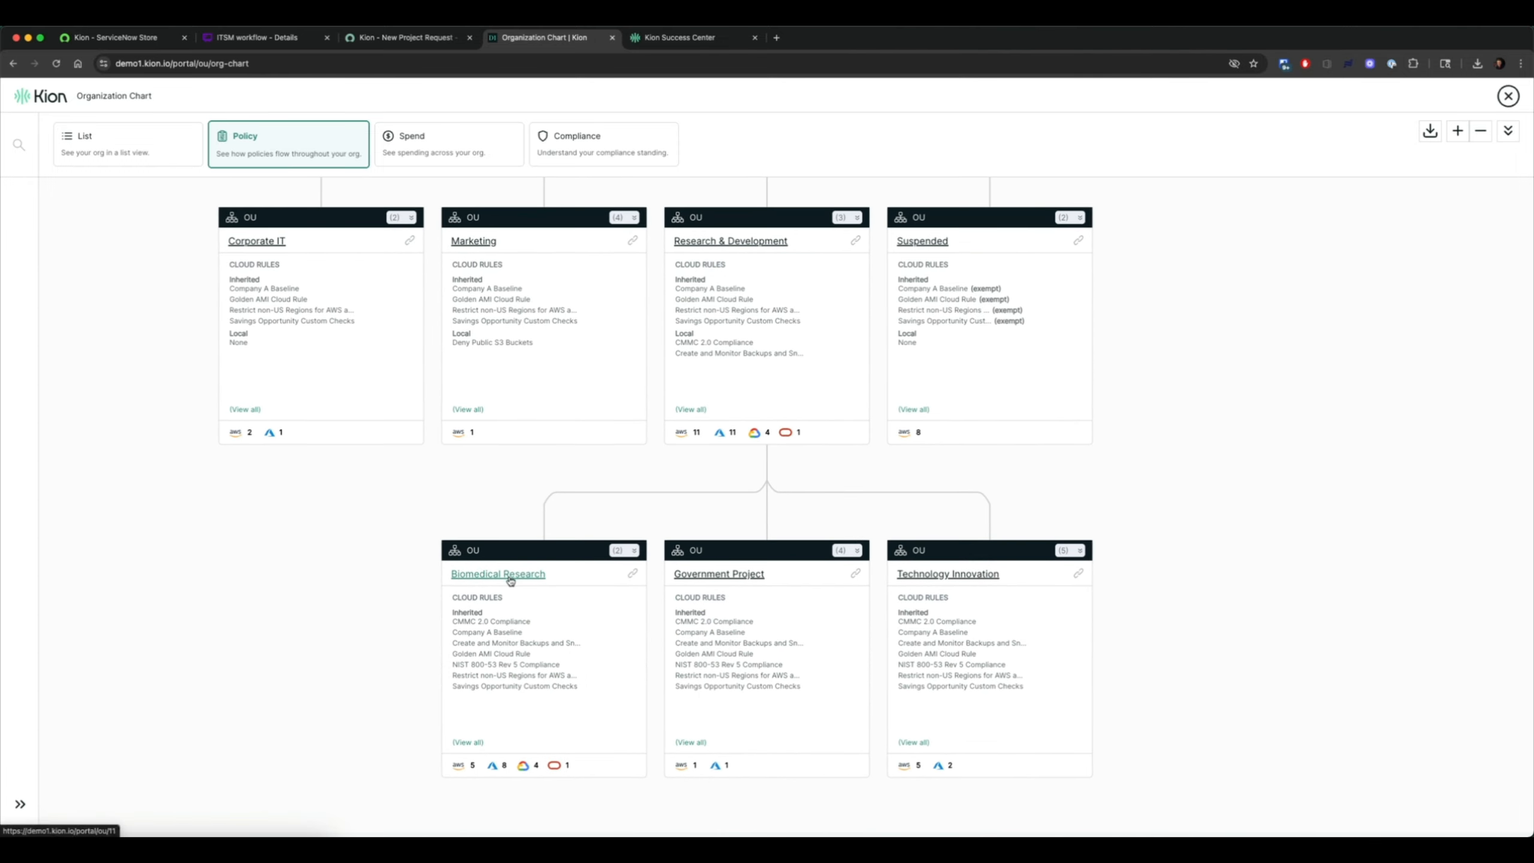
pyautogui.click(627, 550)
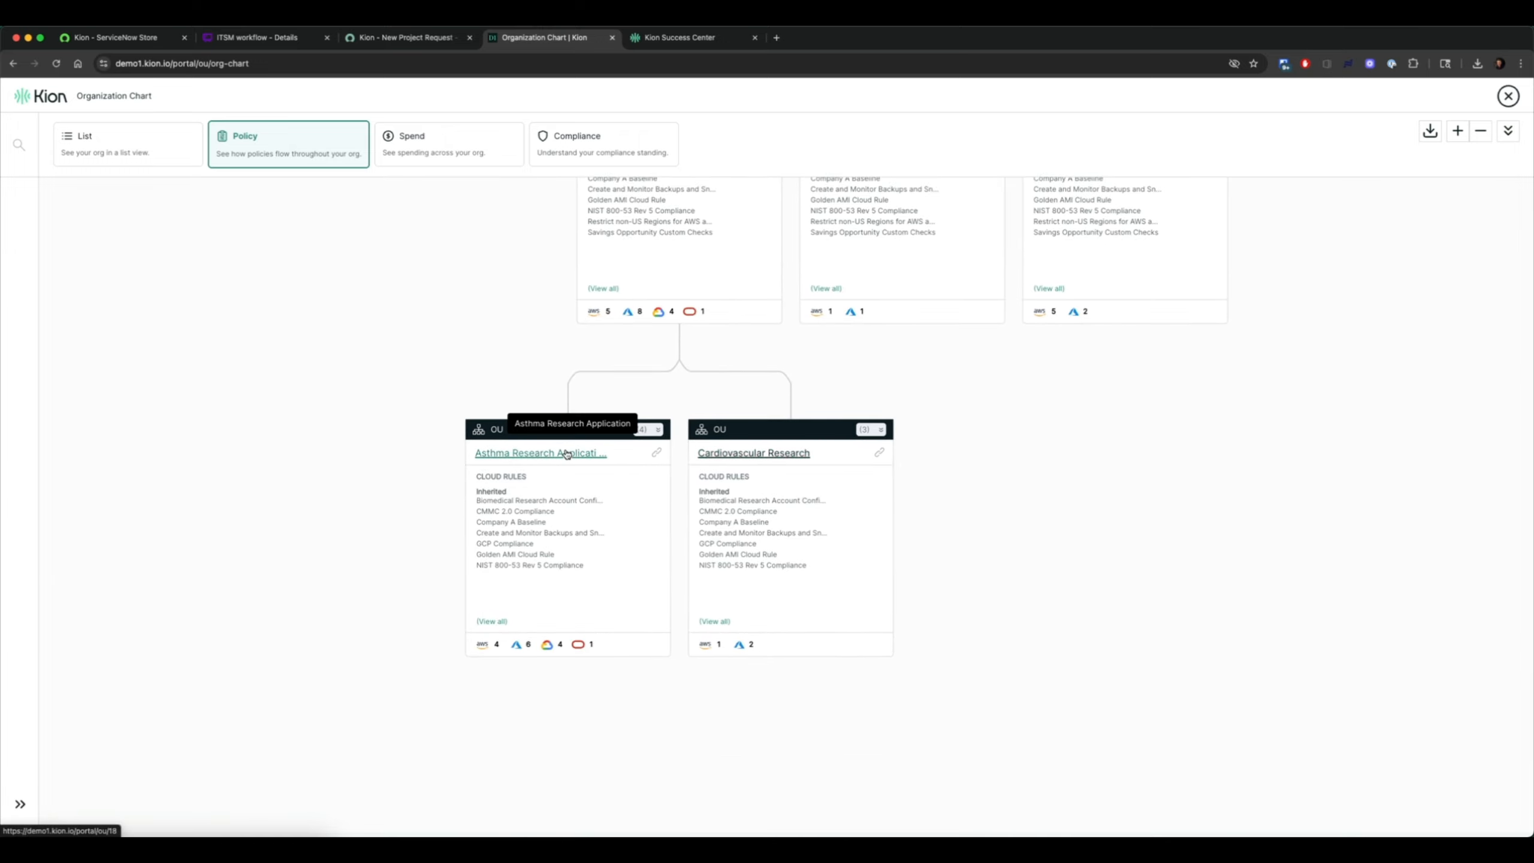
pyautogui.click(657, 430)
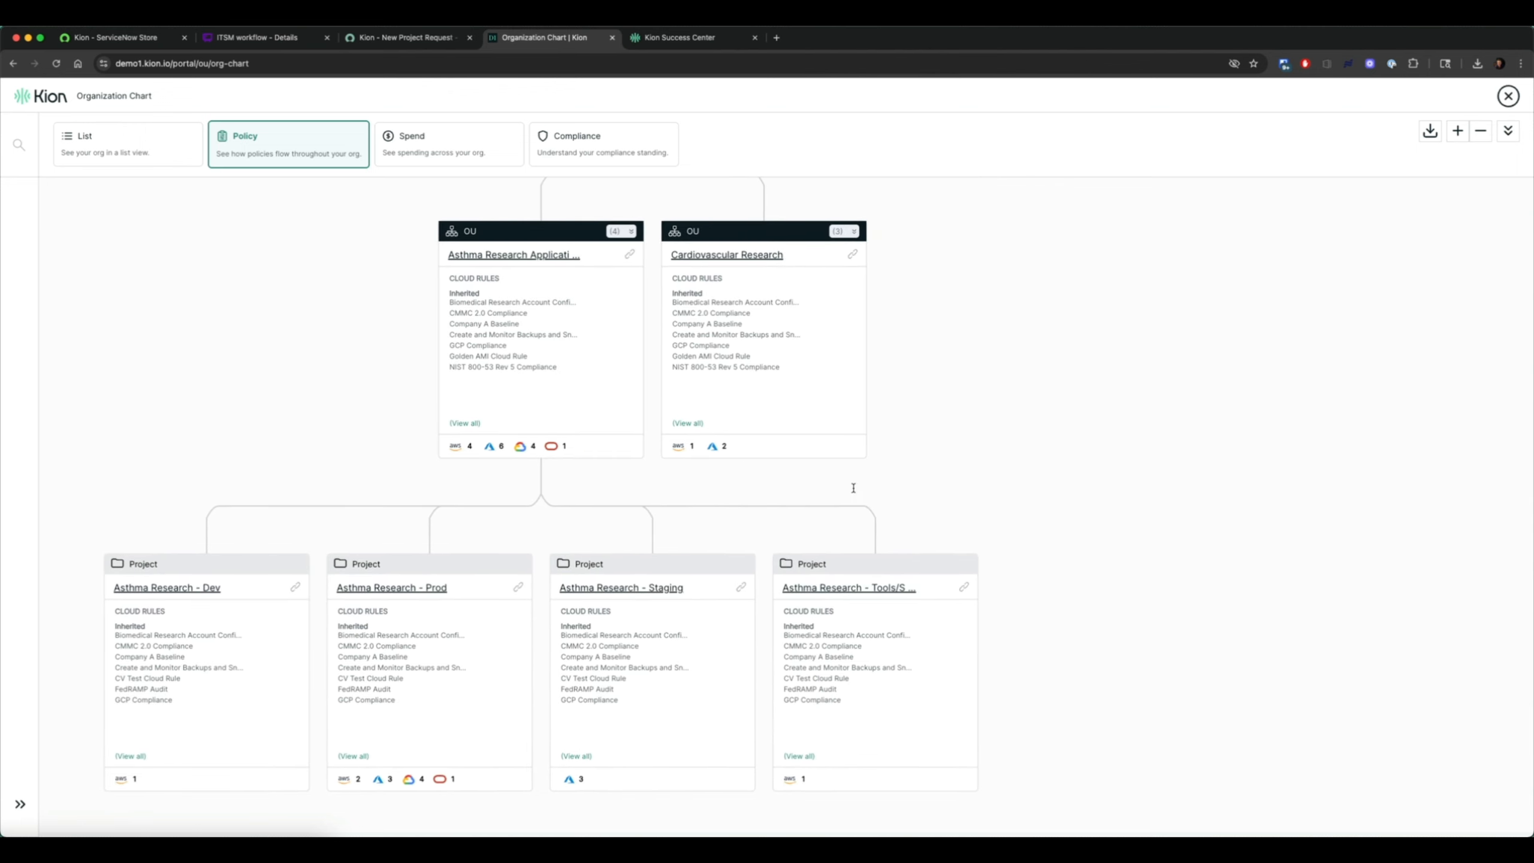
pyautogui.click(843, 230)
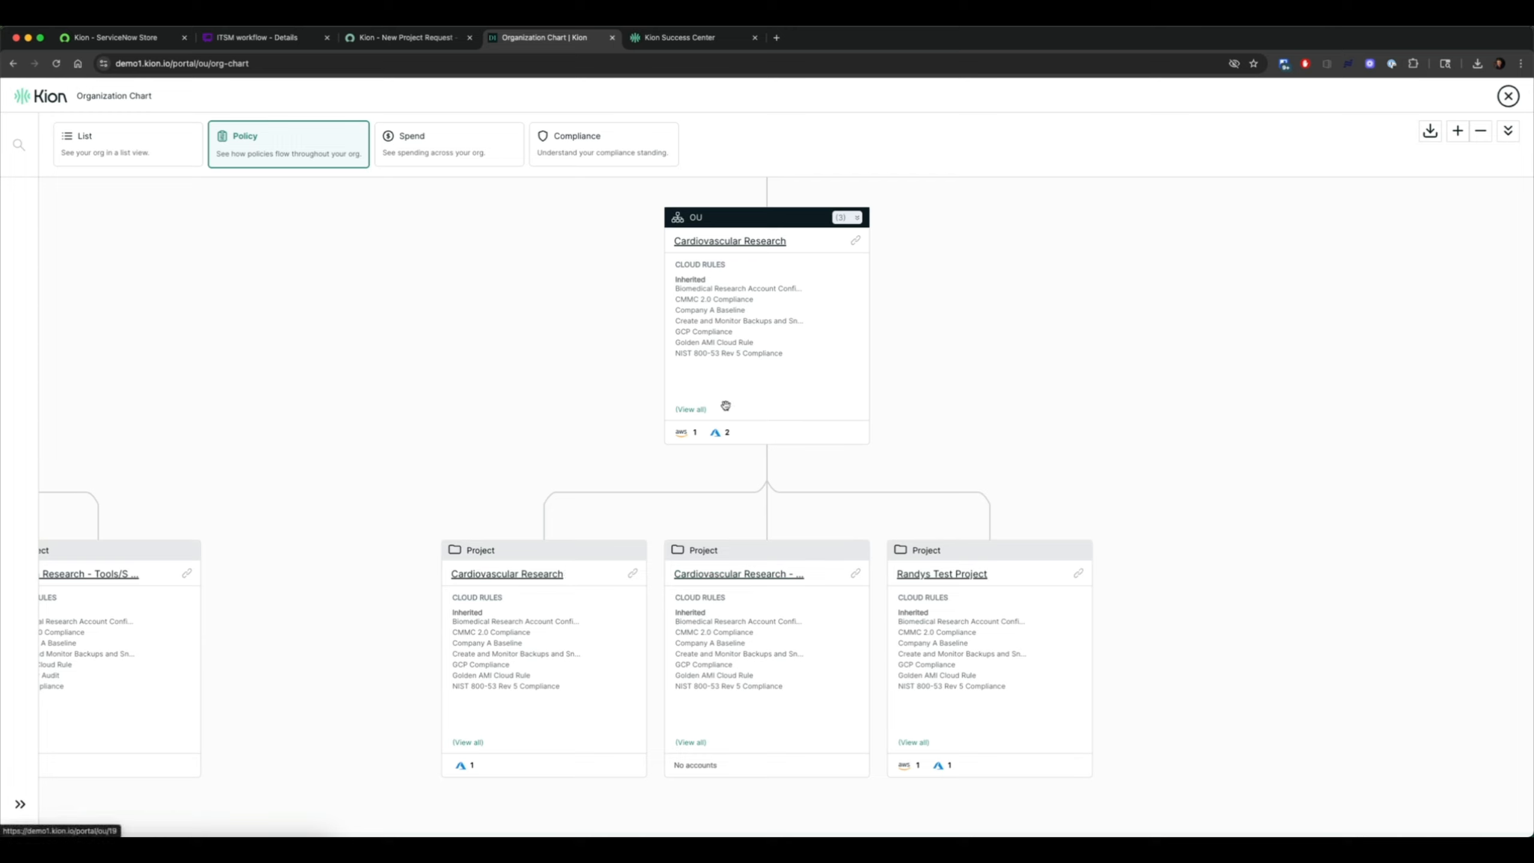
# Step: Examine the full list of cloud rules for the Cardiovascular Research OU, including region, HIPAA service and account configuration rules, and close it
pyautogui.click(689, 411)
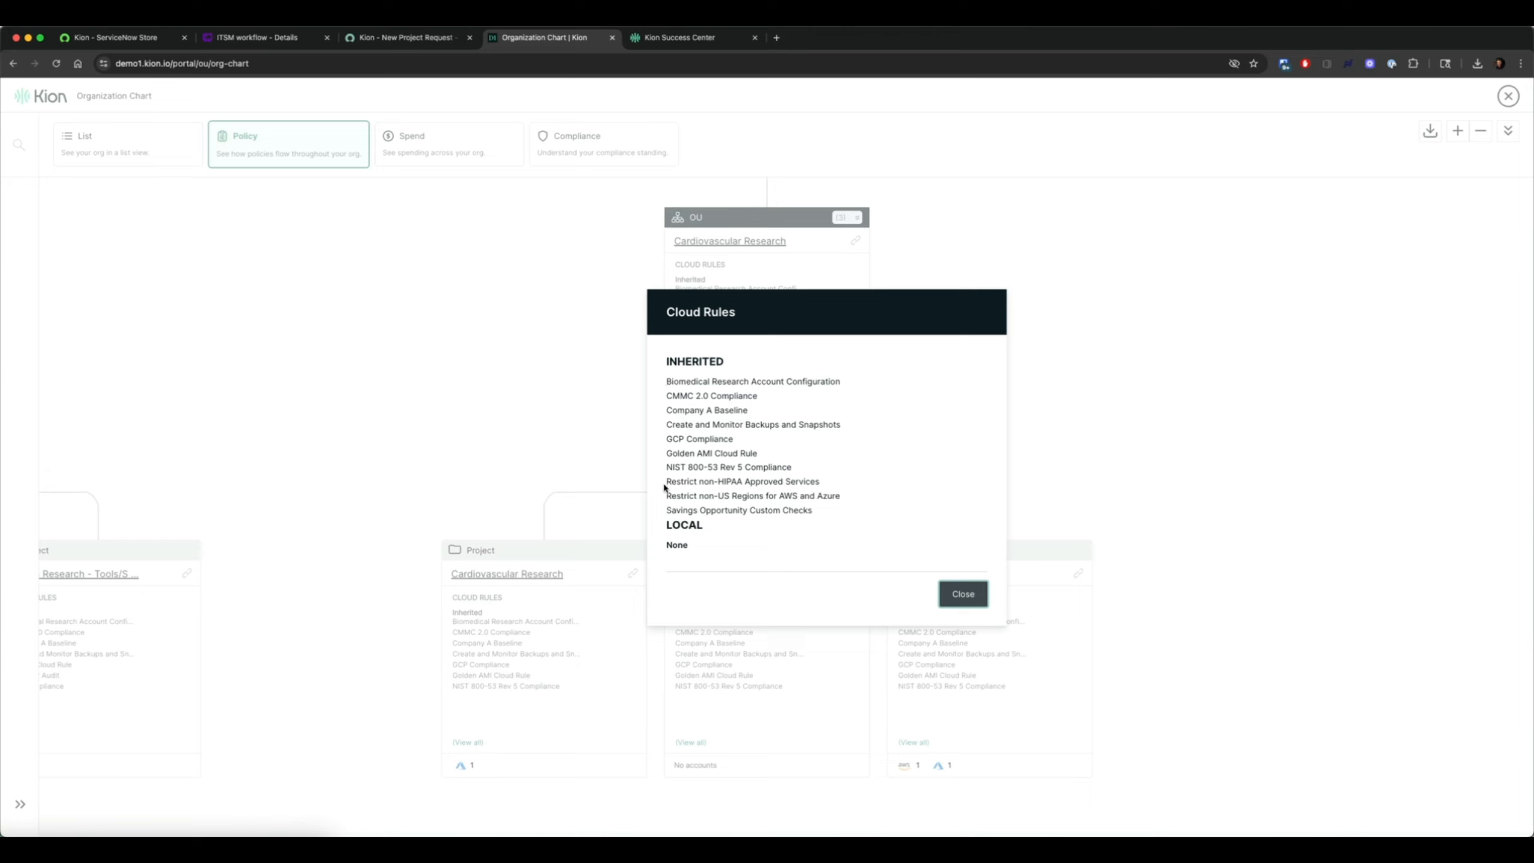
pyautogui.moveTo(665, 496); pyautogui.dragTo(877, 500)
pyautogui.moveTo(667, 482); pyautogui.dragTo(822, 484)
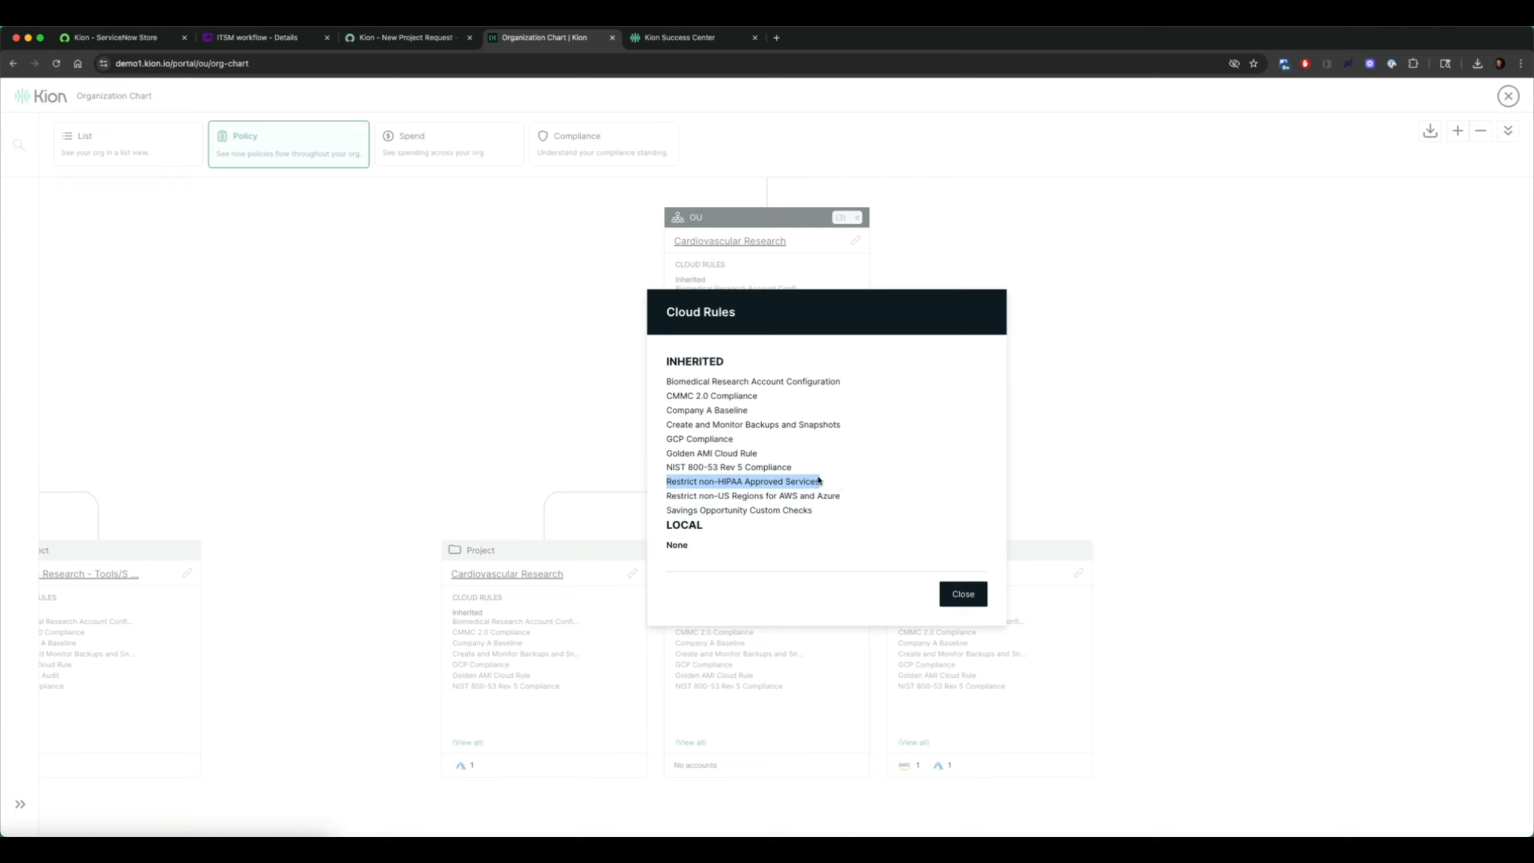
pyautogui.moveTo(666, 381); pyautogui.dragTo(839, 385)
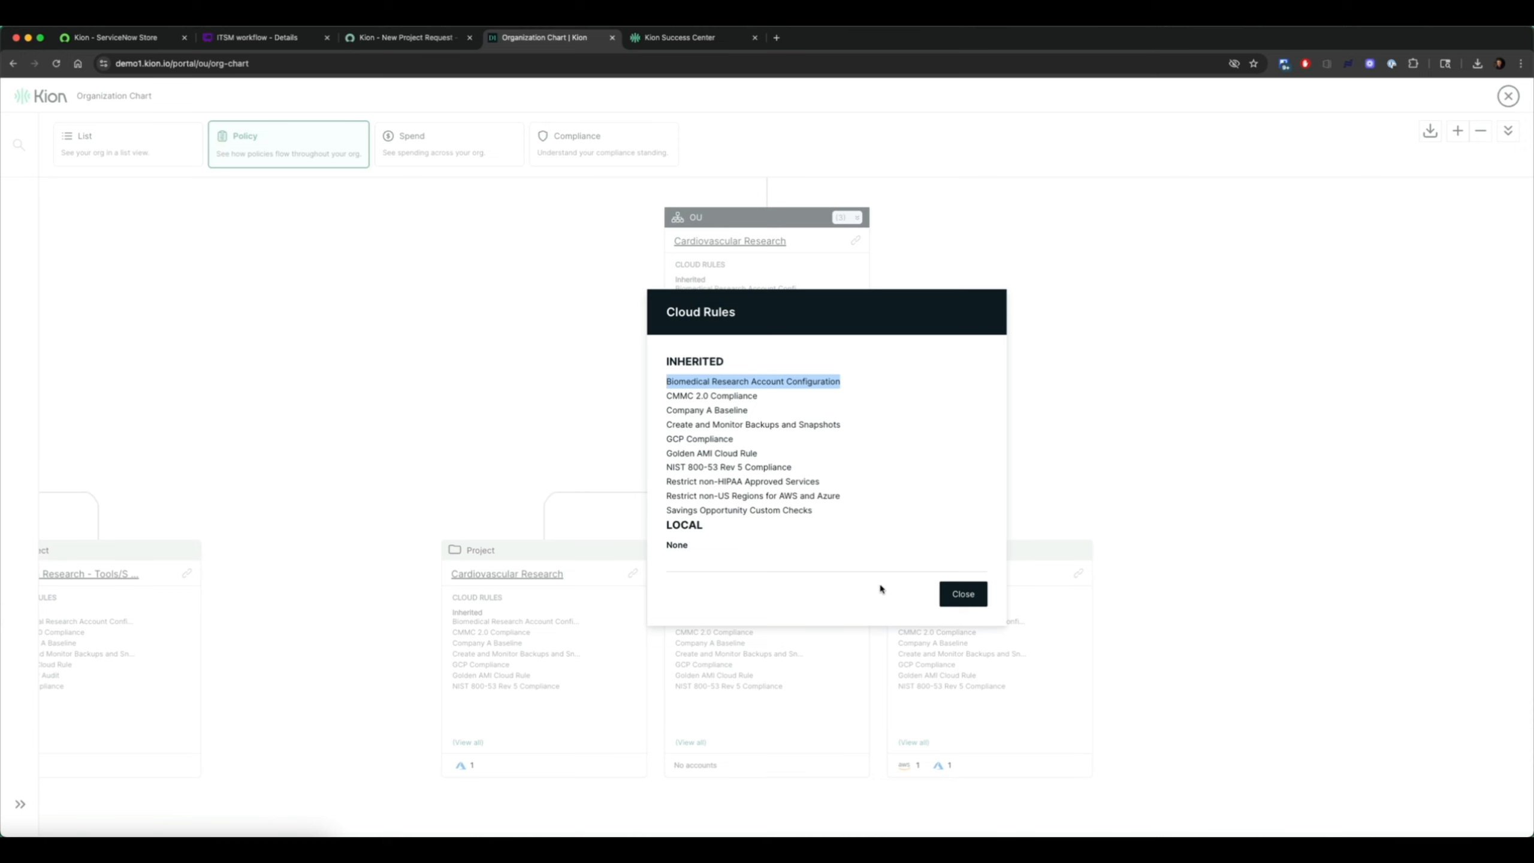
pyautogui.click(967, 595)
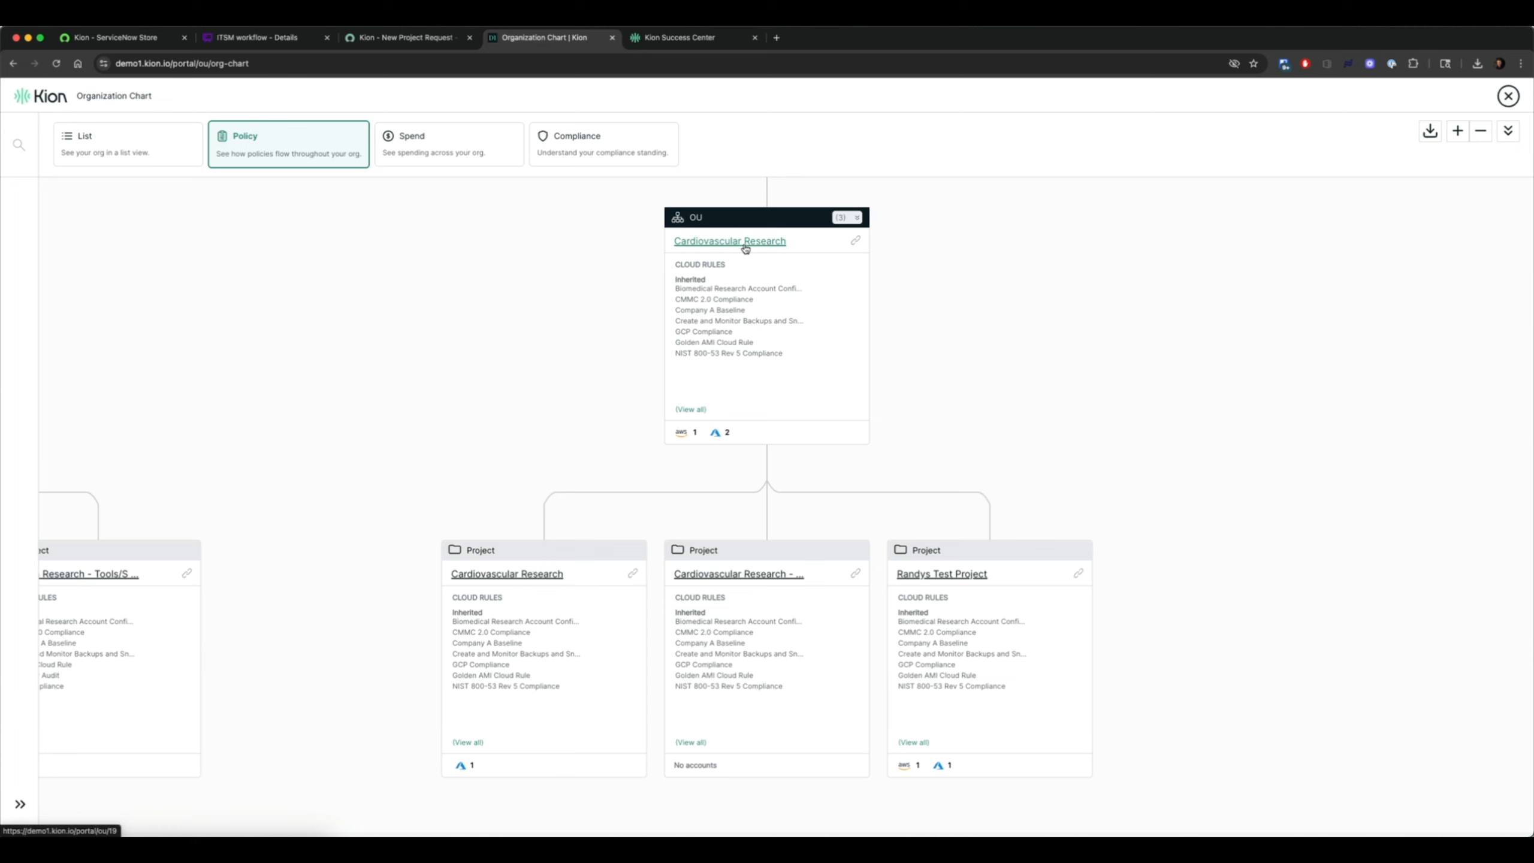
# Step: Switch back to the ServiceNow request form, choose Cardiovascular Research as the Project OU and set the project start date to 2025-09-01
pyautogui.click(392, 46)
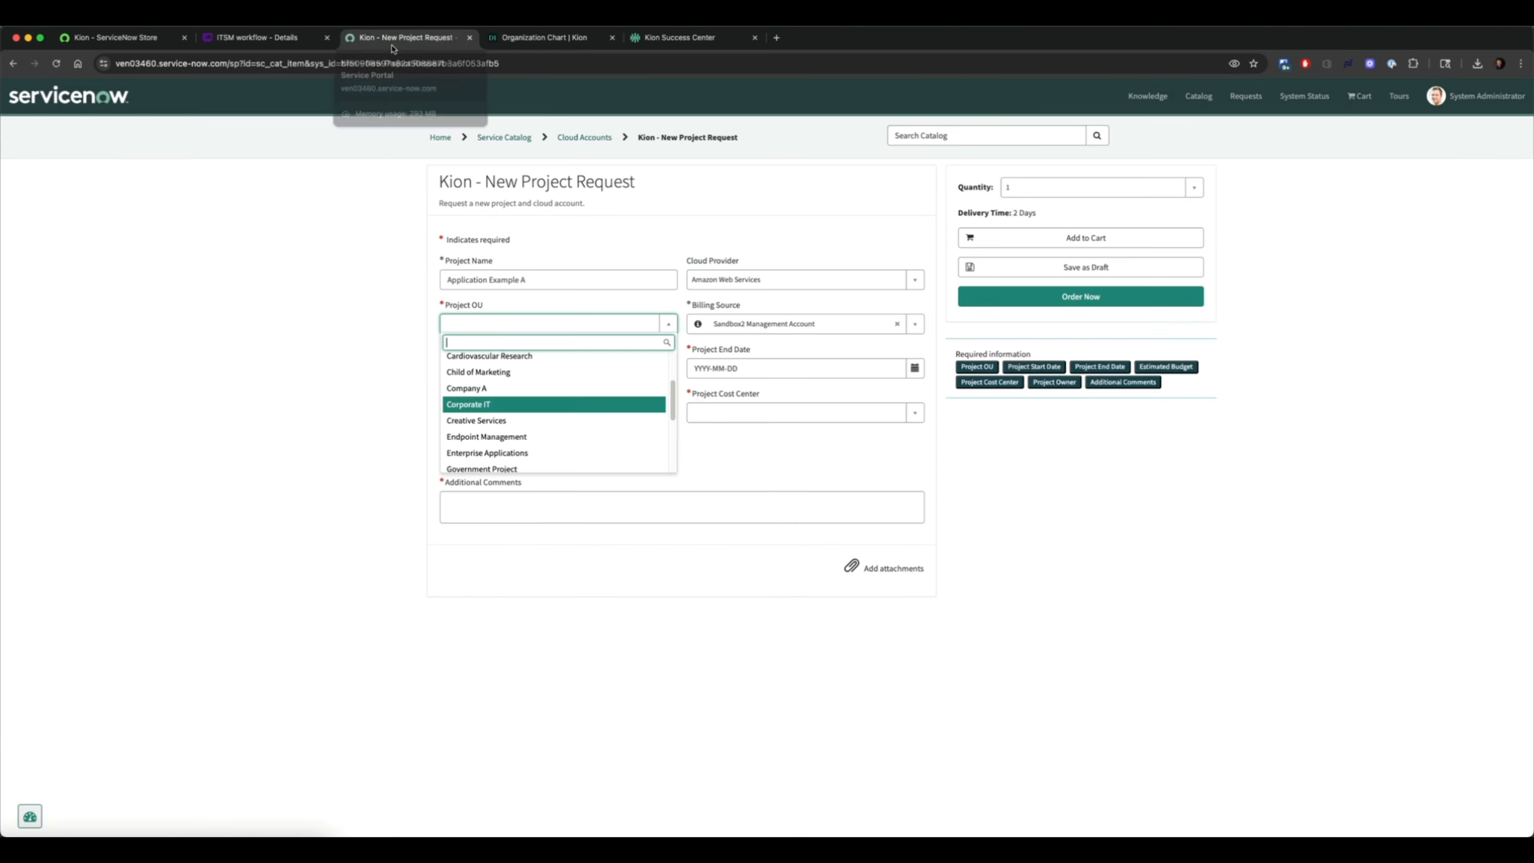
pyautogui.click(497, 363)
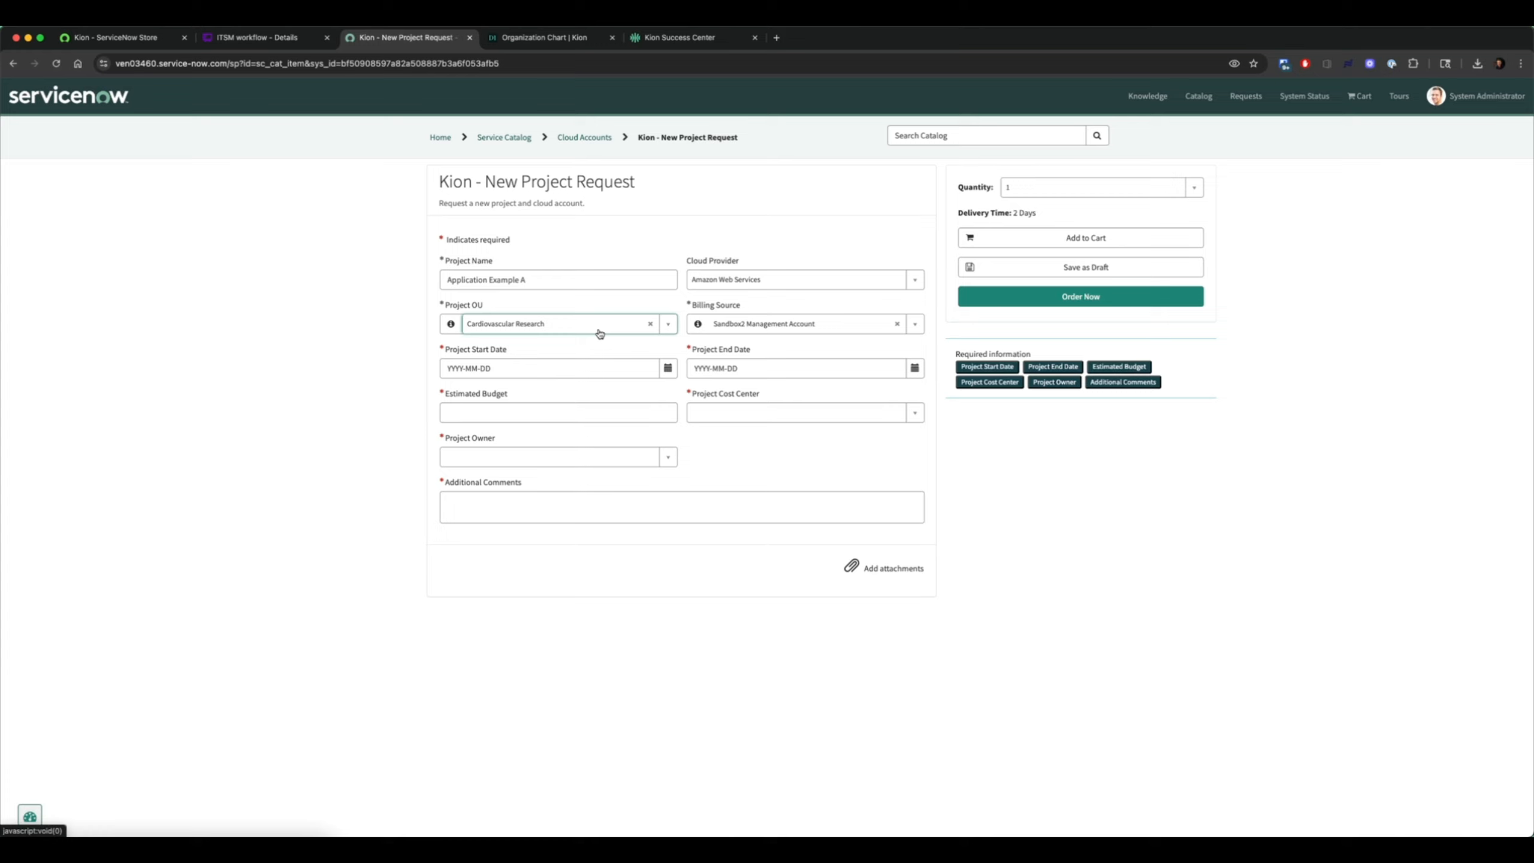
pyautogui.click(572, 367)
pyautogui.click(667, 367)
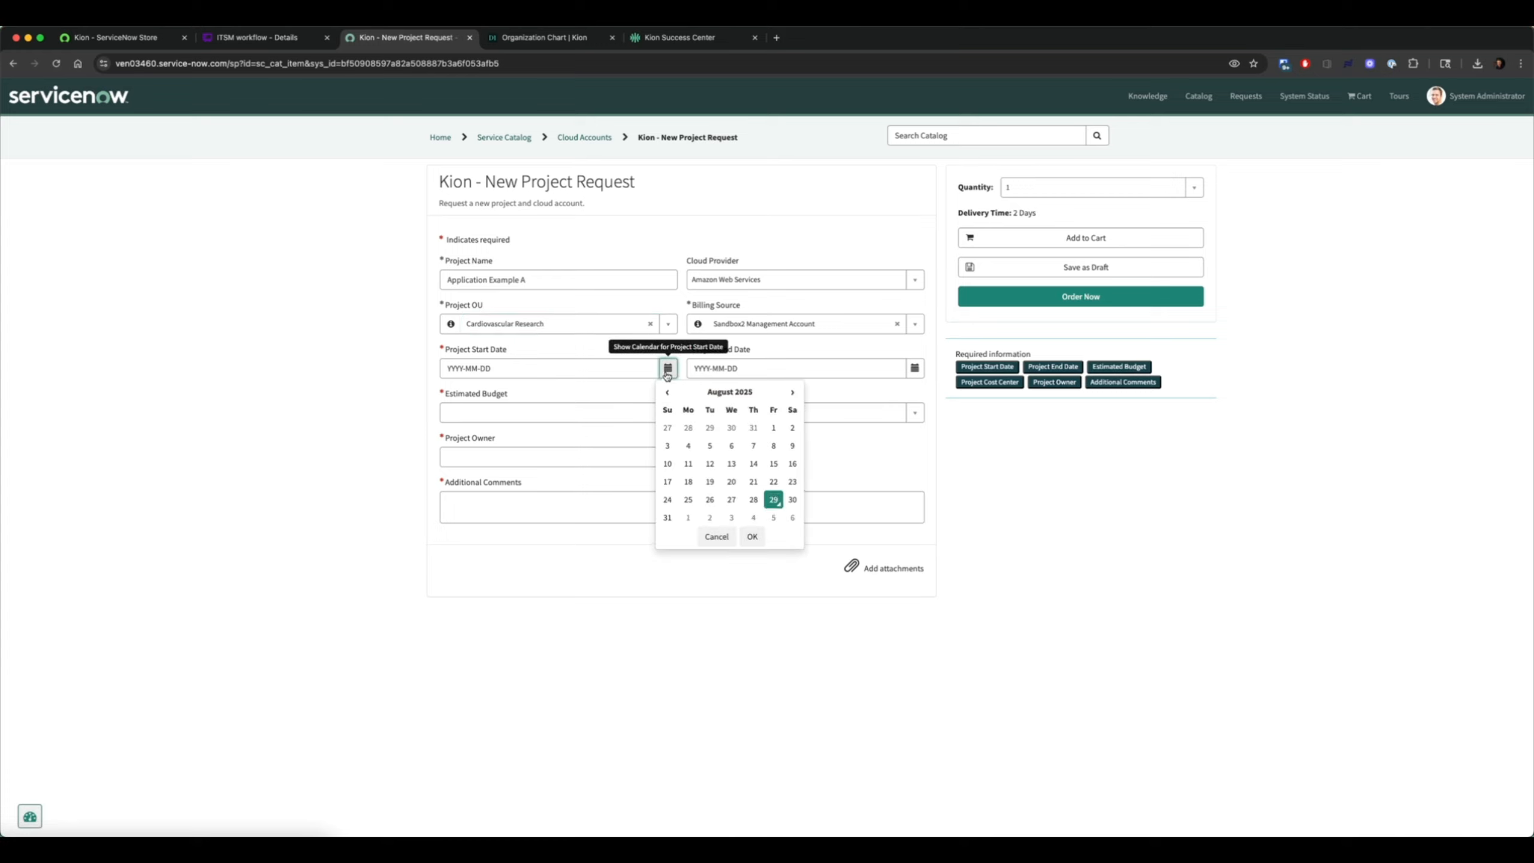
pyautogui.click(688, 519)
pyautogui.click(752, 537)
# Step: Set the project end date to 2026-07-31
pyautogui.click(789, 375)
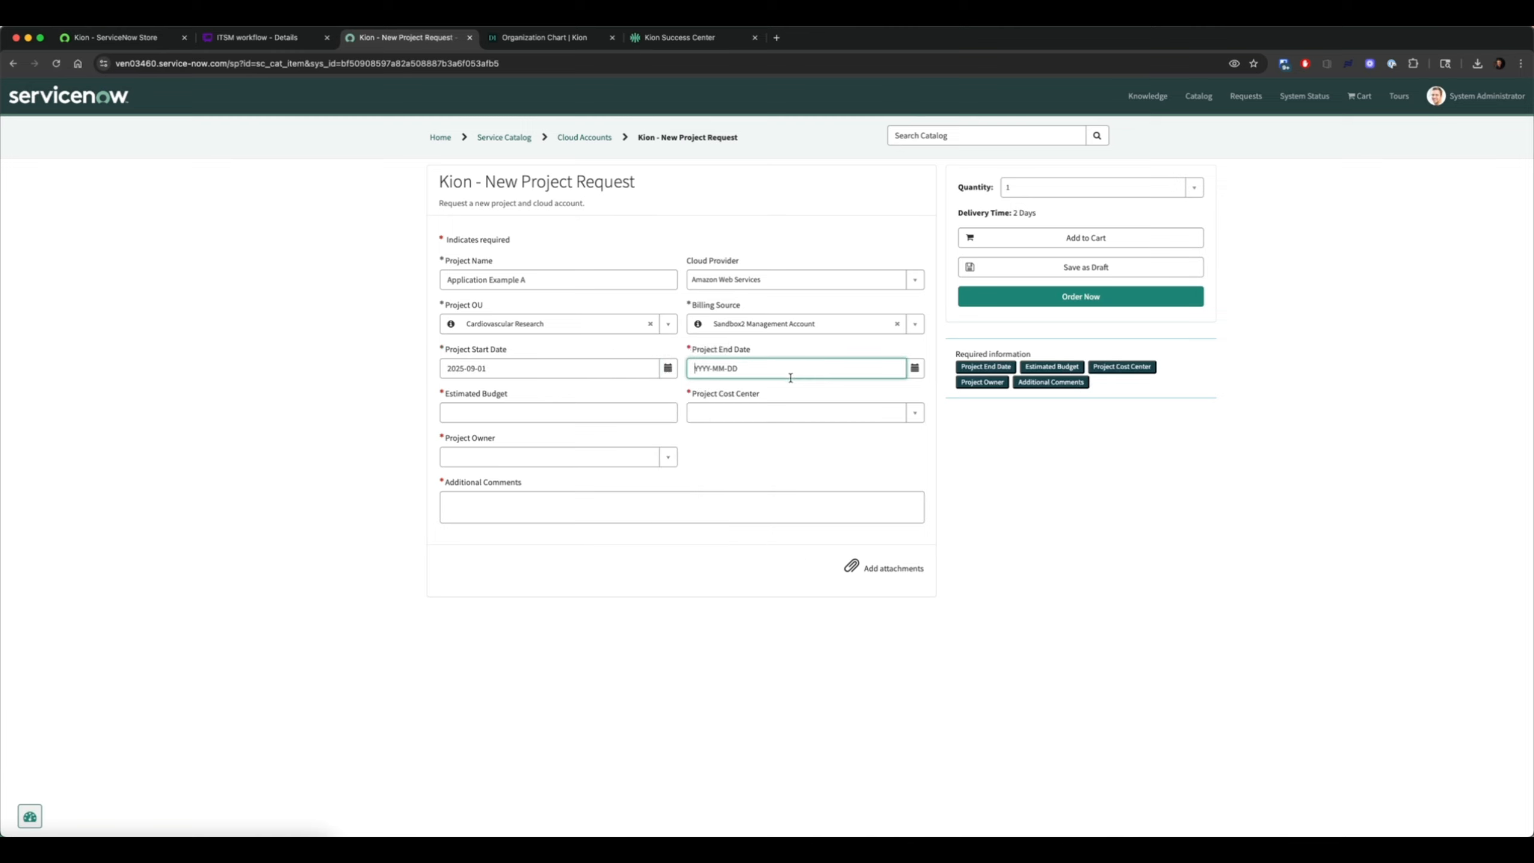
pyautogui.click(914, 368)
pyautogui.click(1038, 394)
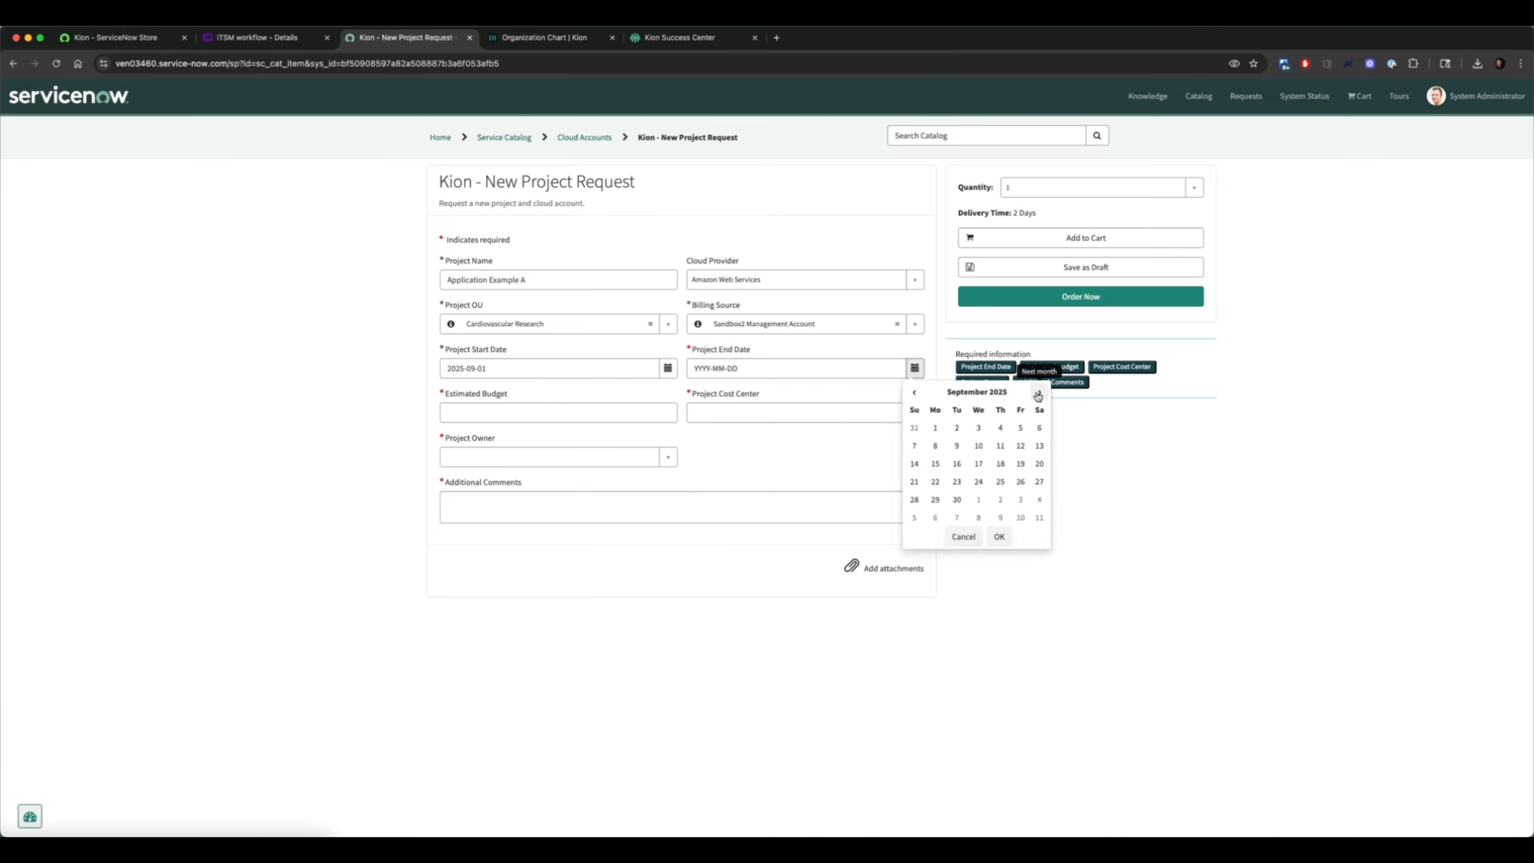
pyautogui.click(1038, 394)
pyautogui.doubleClick(1038, 394)
pyautogui.tripleClick(1038, 393)
pyautogui.tripleClick(1038, 393)
pyautogui.click(1038, 393)
pyautogui.click(1020, 500)
pyautogui.click(999, 536)
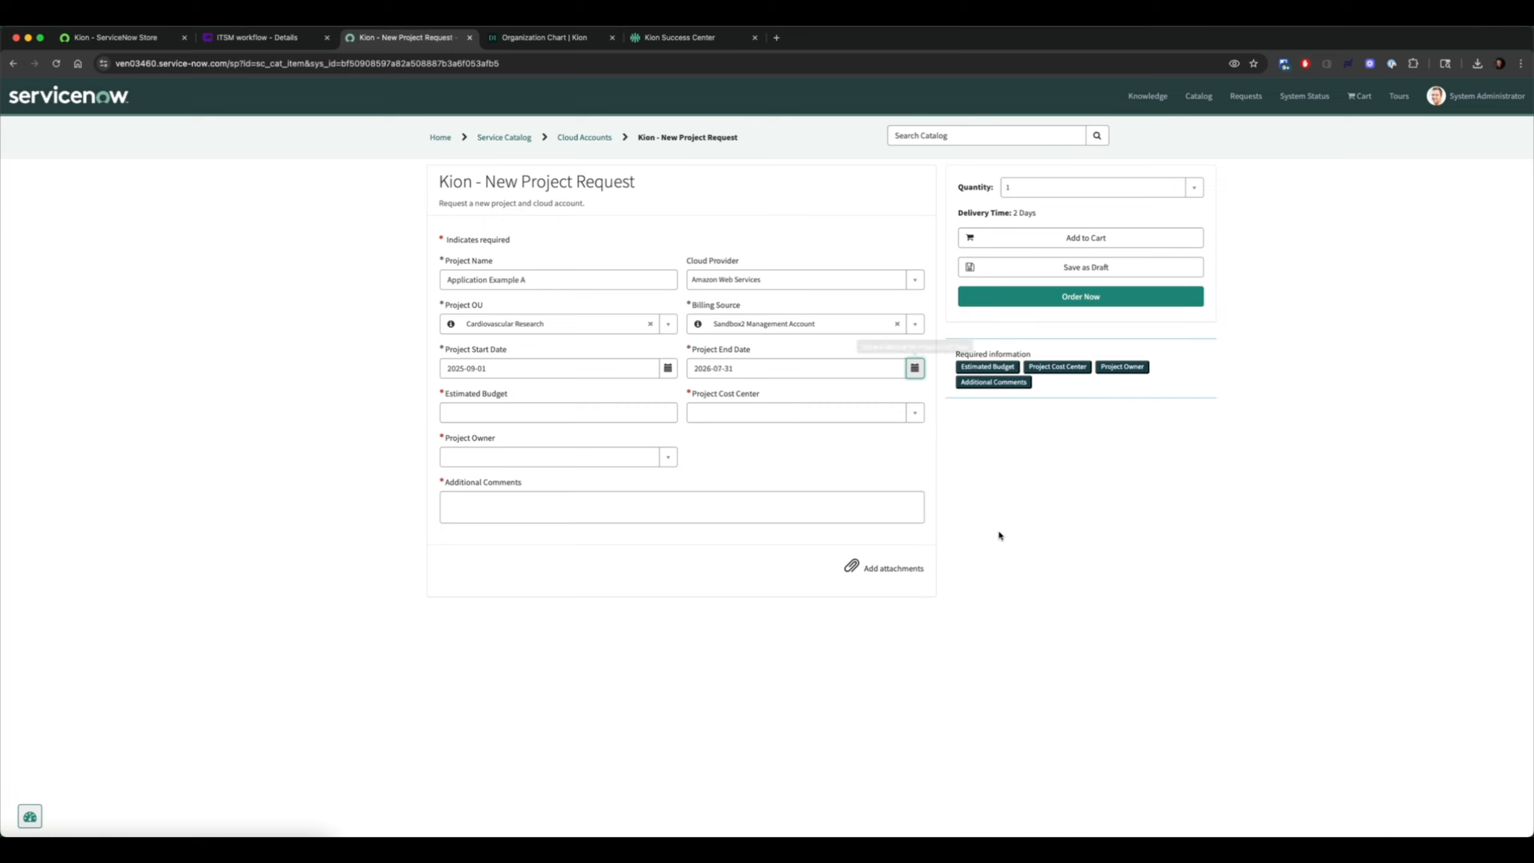
# Step: Set the estimated budget to 25000 and the project cost center to Engineering
pyautogui.click(566, 416)
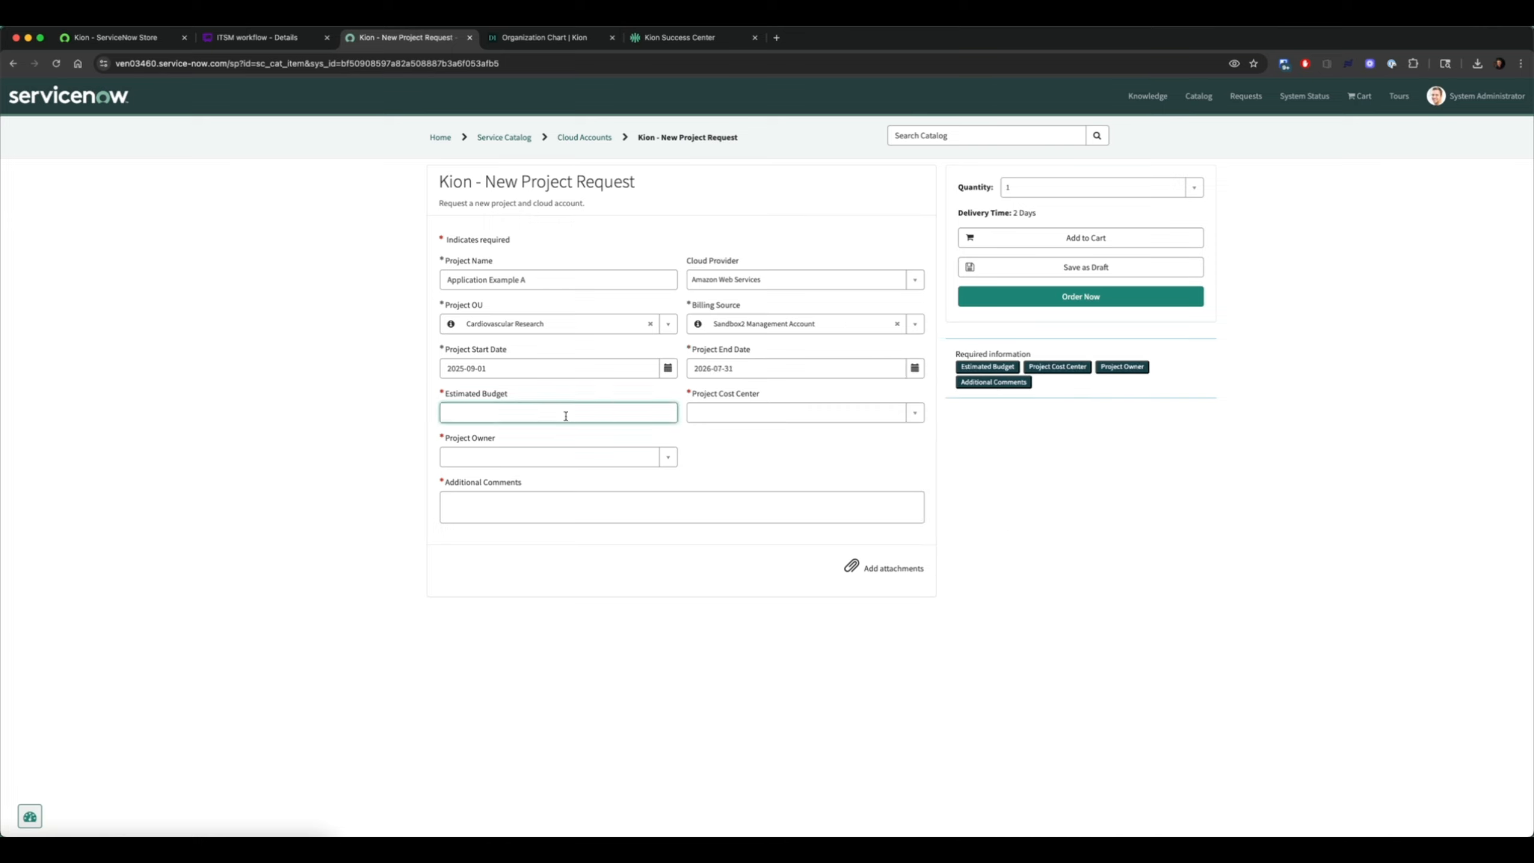
pyautogui.write('25000')
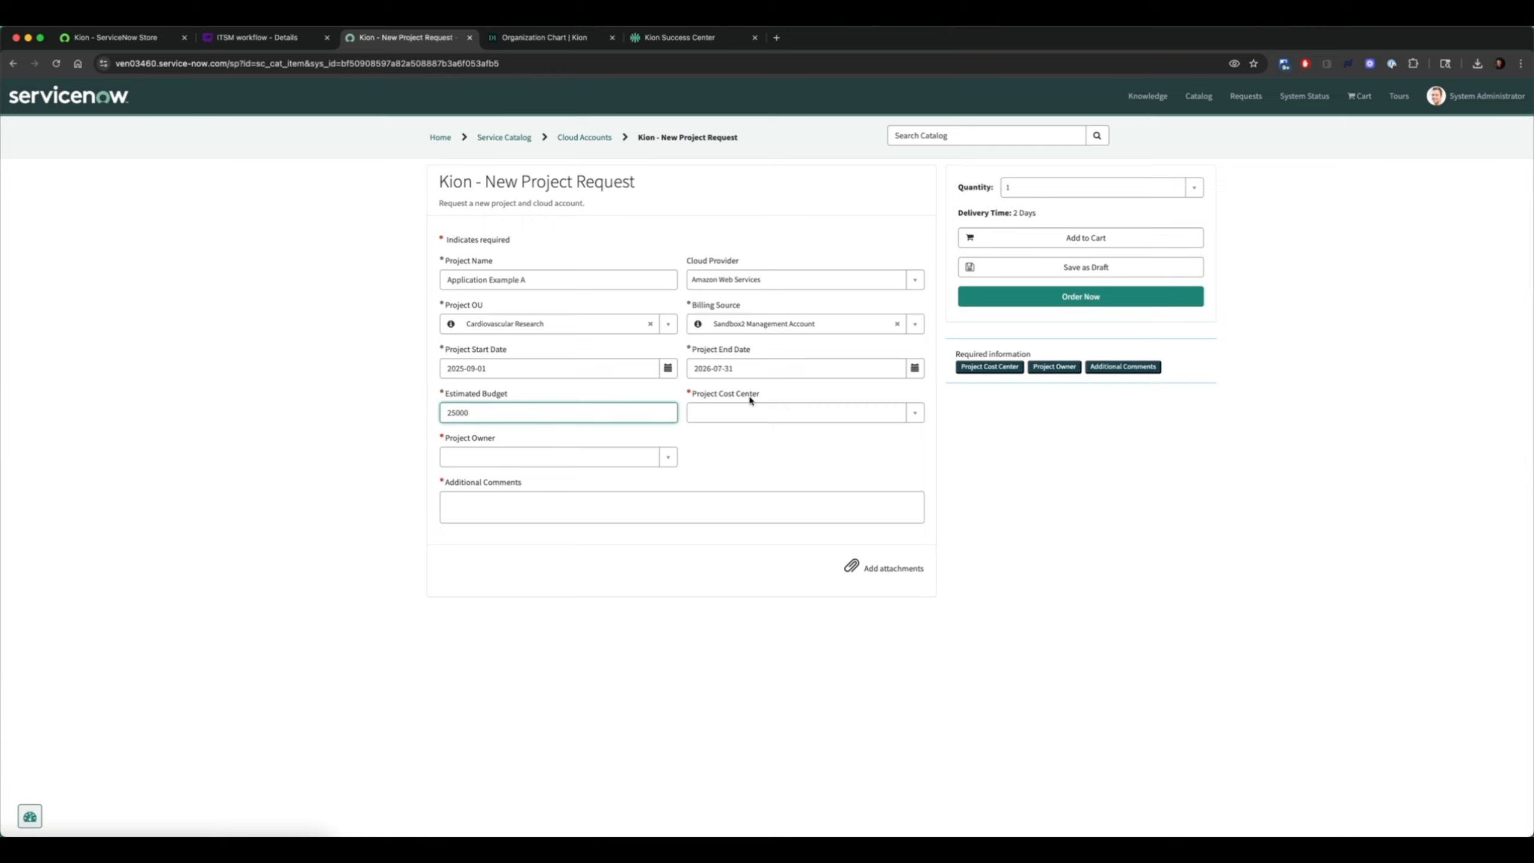
pyautogui.click(765, 412)
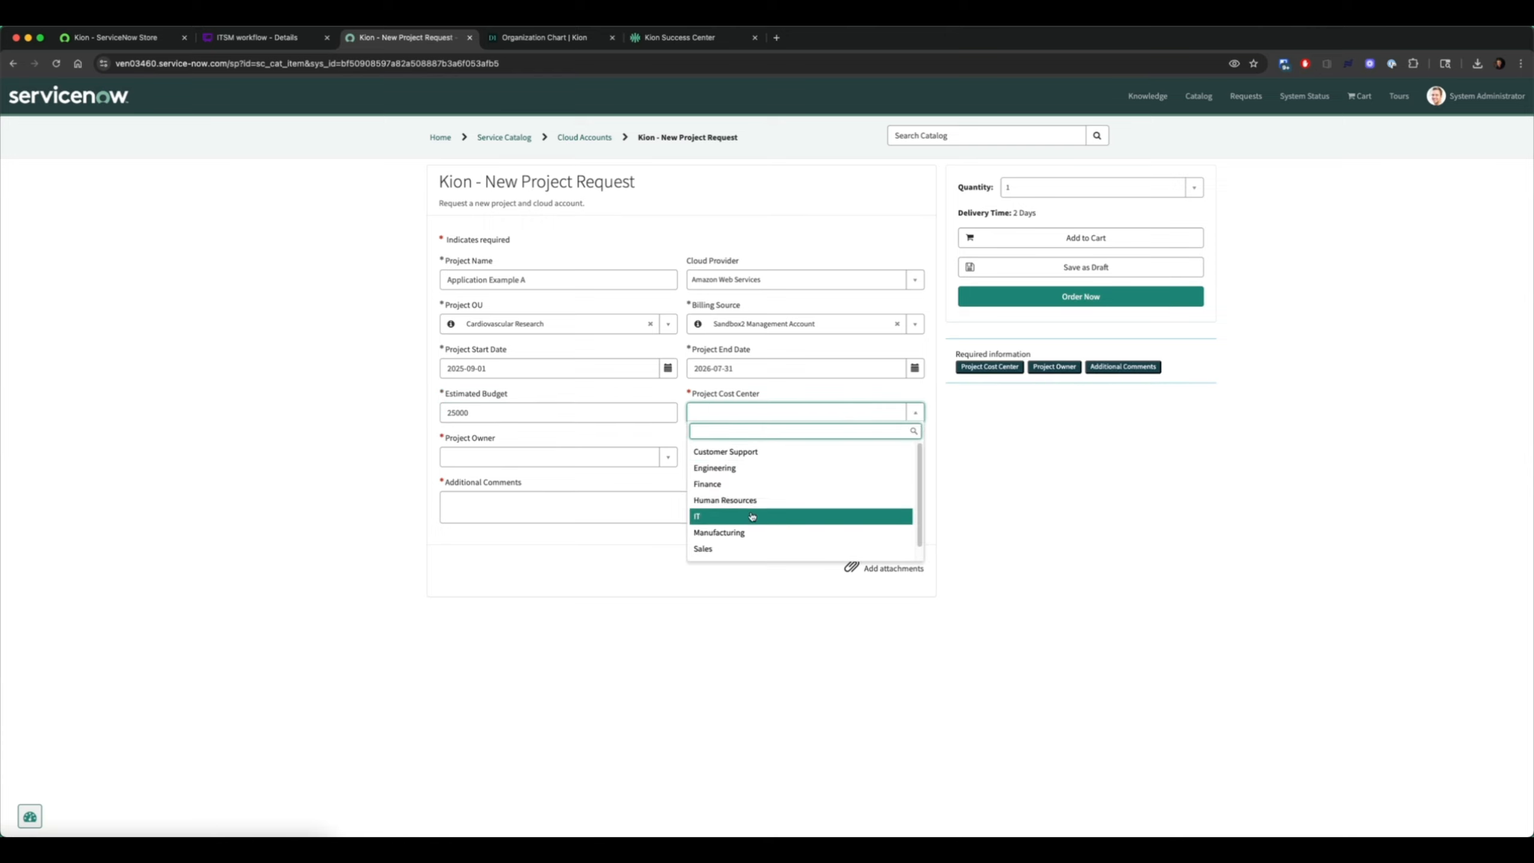
pyautogui.click(748, 469)
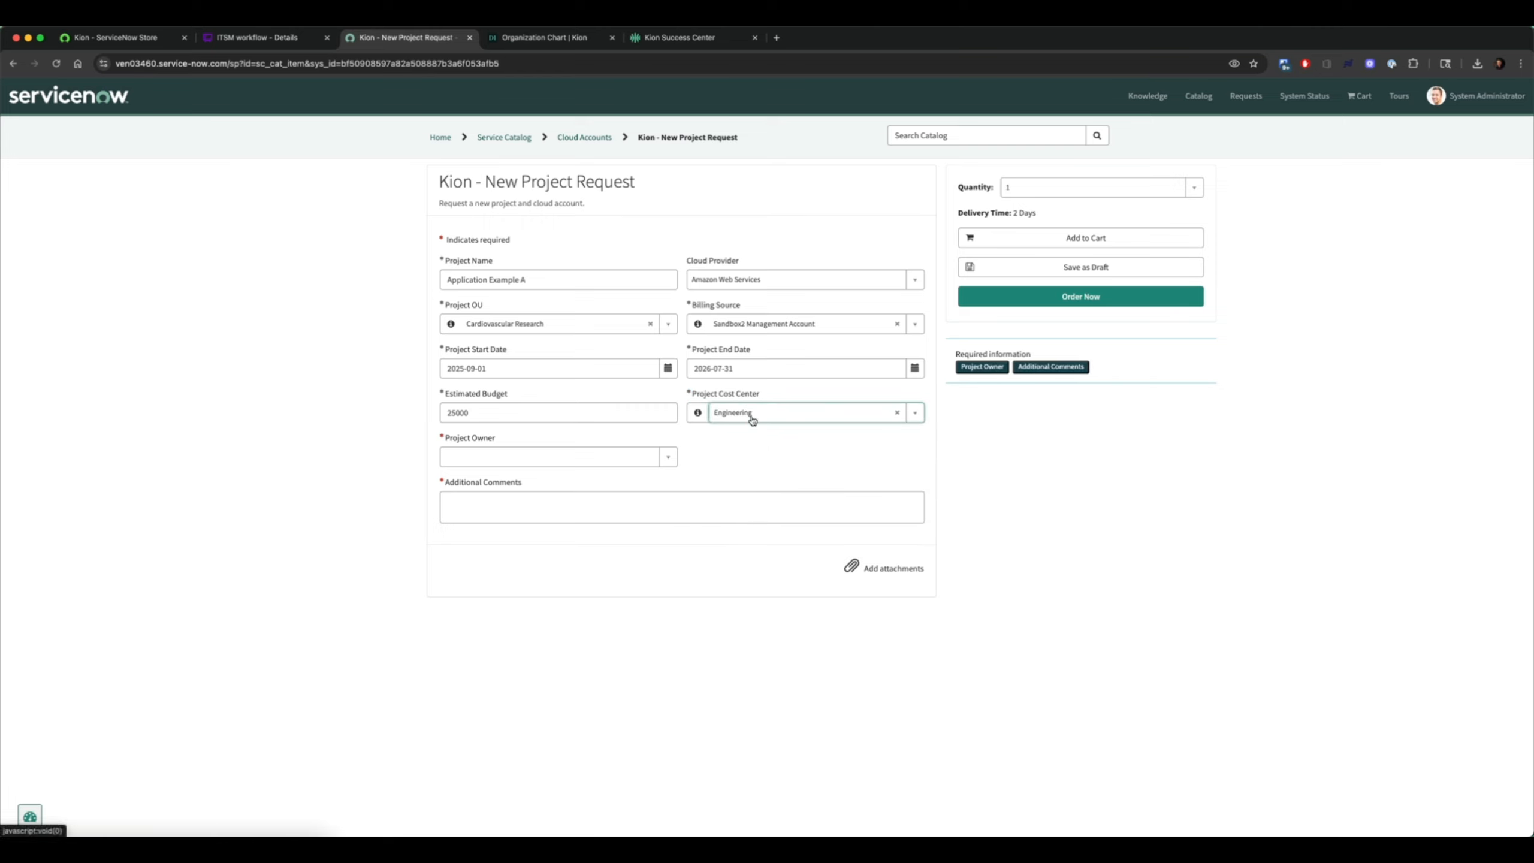
# Step: Select Abraham Lincoln as the project owner and enter the additional comment "Abe's Cardiovascular Research Project"
pyautogui.click(573, 454)
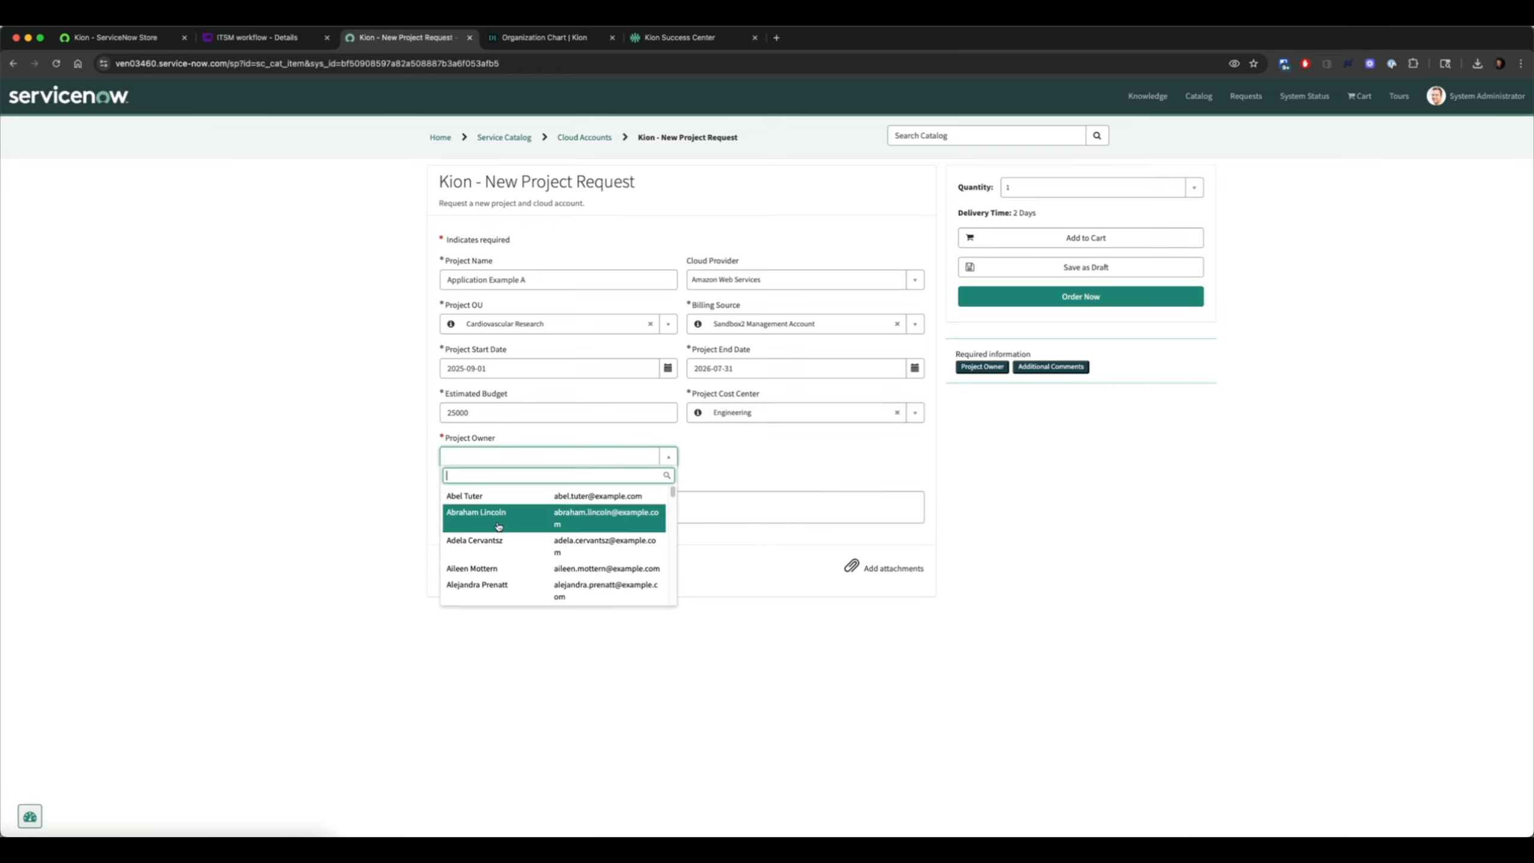
pyautogui.click(498, 526)
pyautogui.click(546, 504)
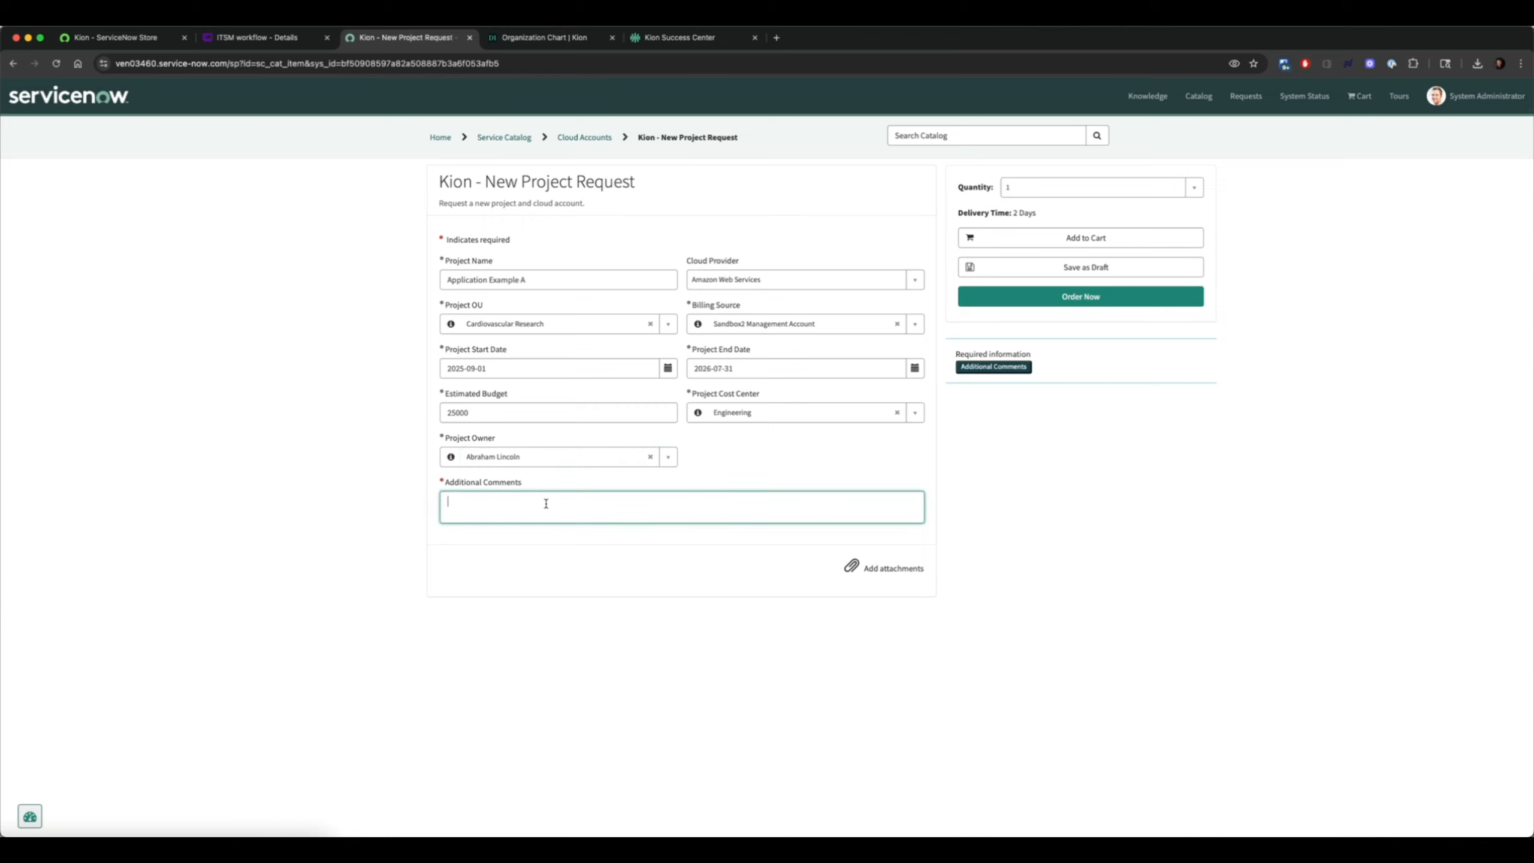
pyautogui.write("Abe's Car")
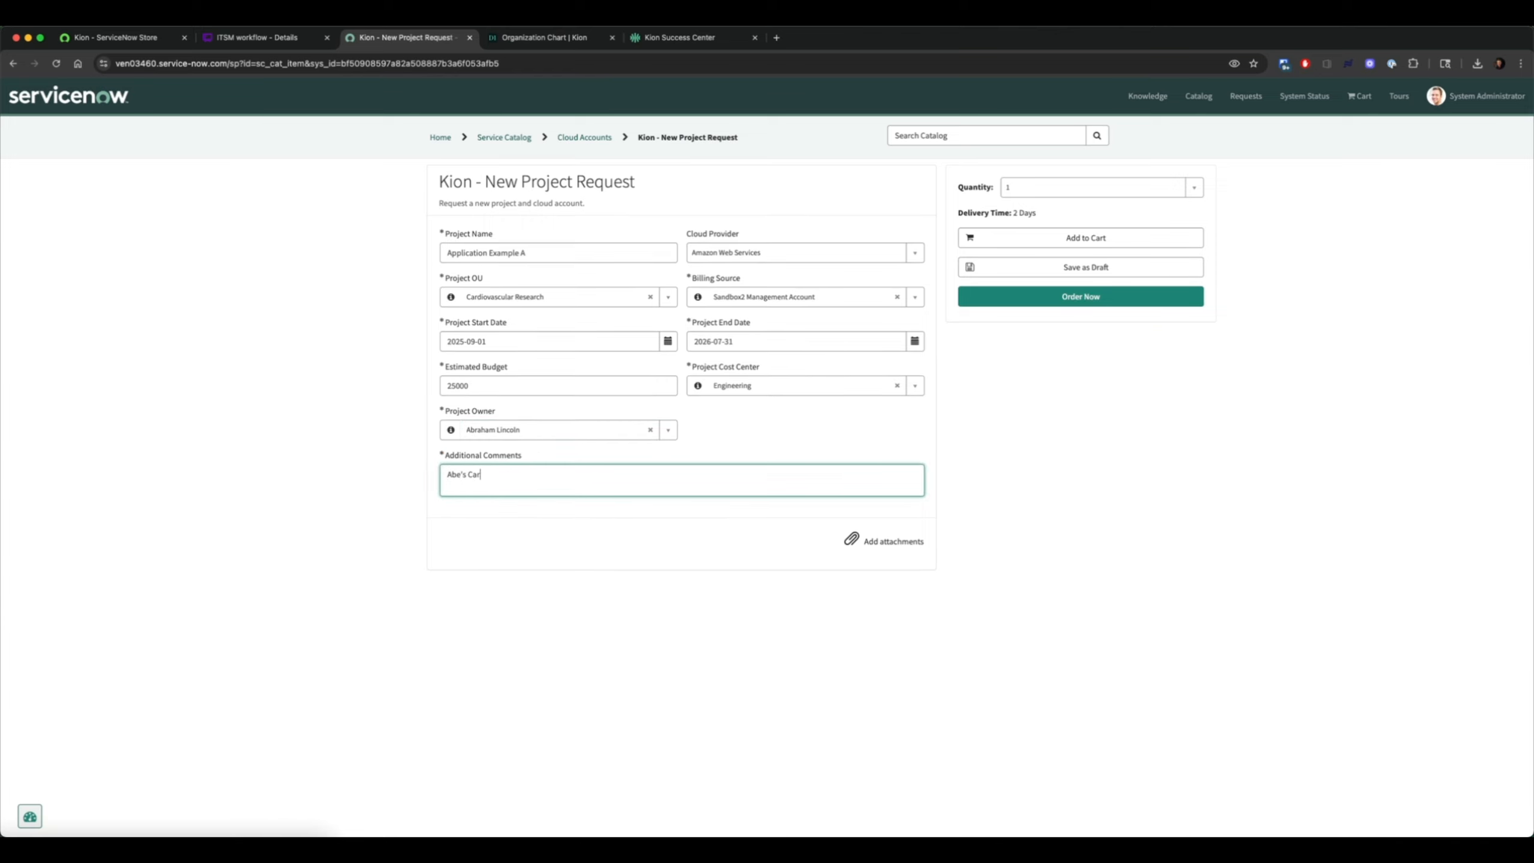
pyautogui.write('diovascular Research Project')
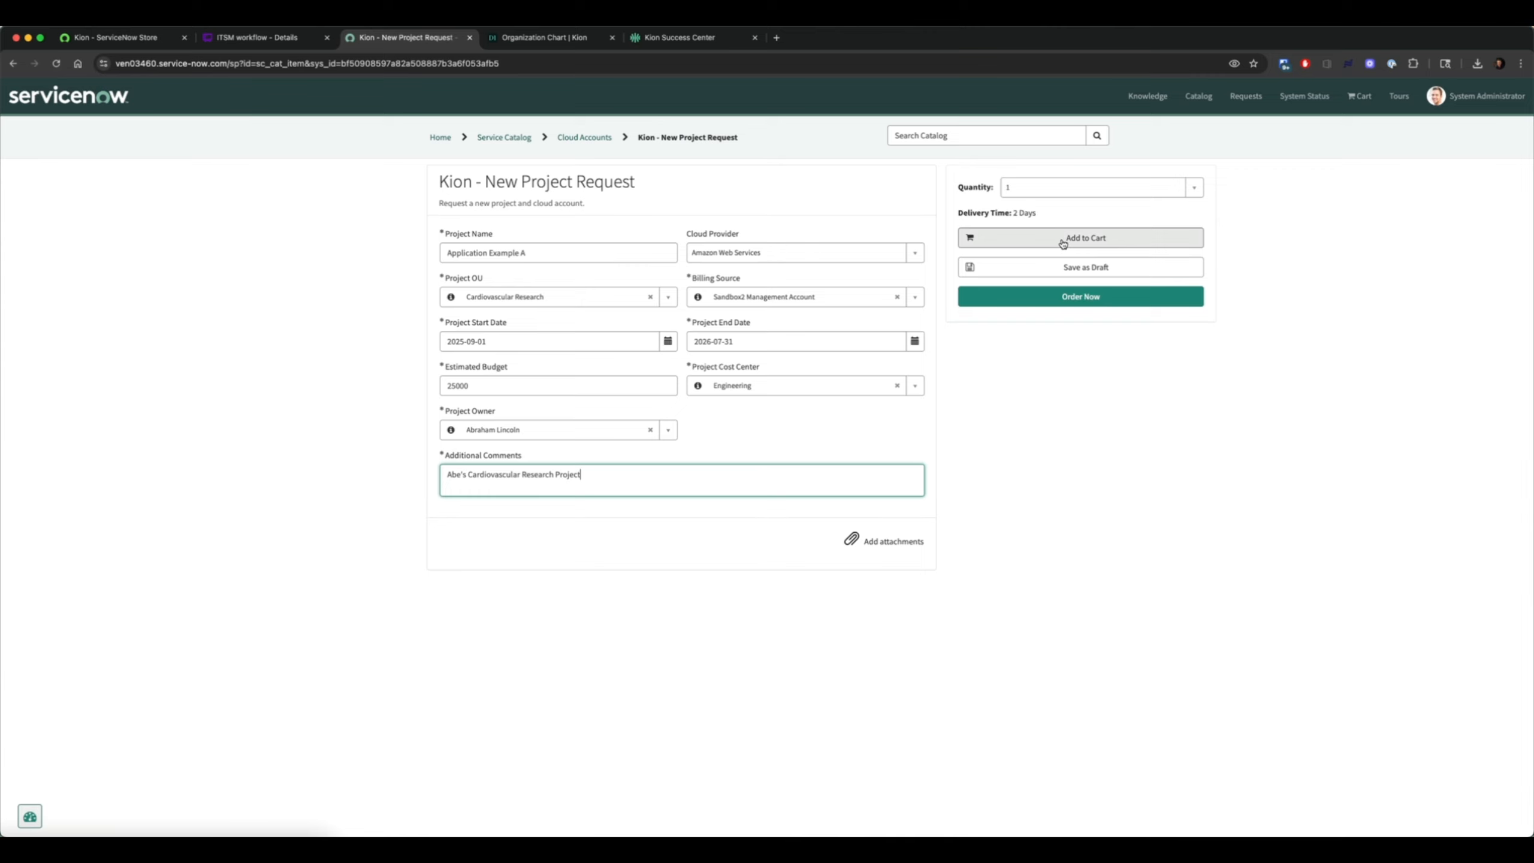
# Step: Order the completed Kion project request, check out with System Administrator as requester, and expand the order's stage details
pyautogui.click(1079, 296)
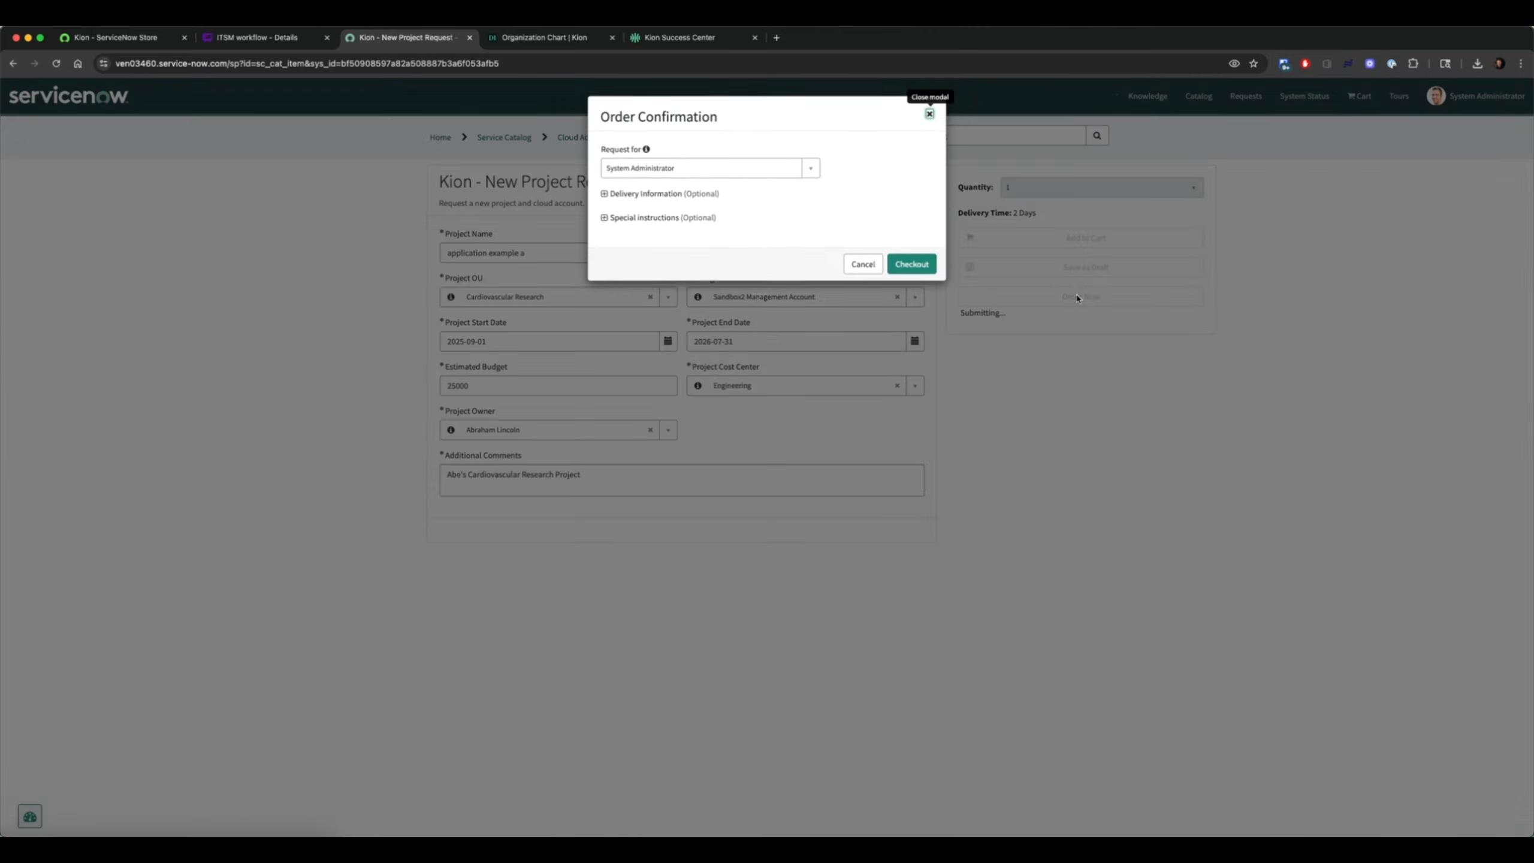
pyautogui.click(926, 270)
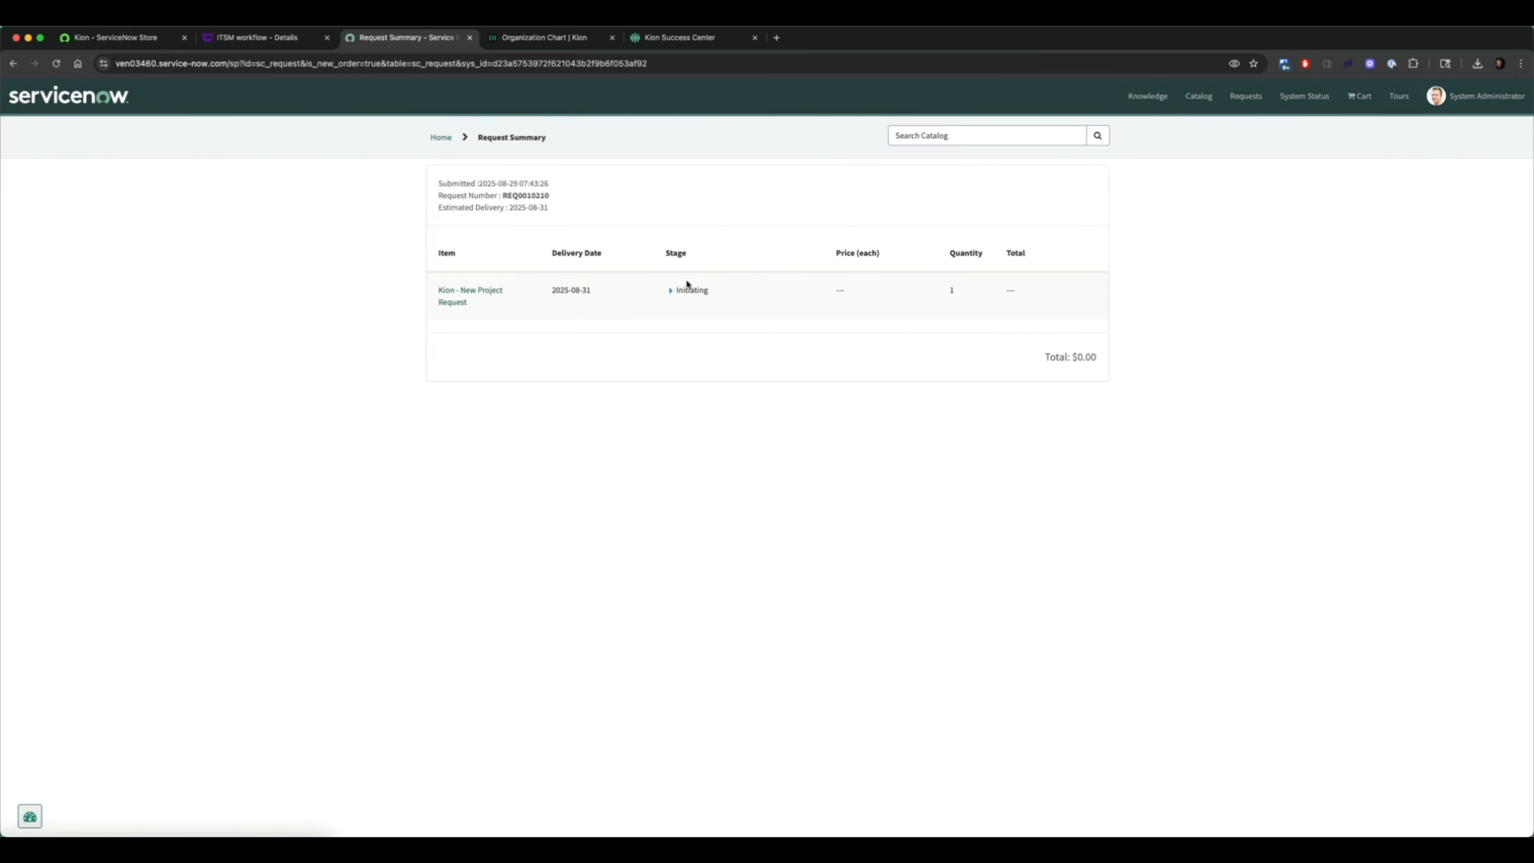
pyautogui.click(688, 289)
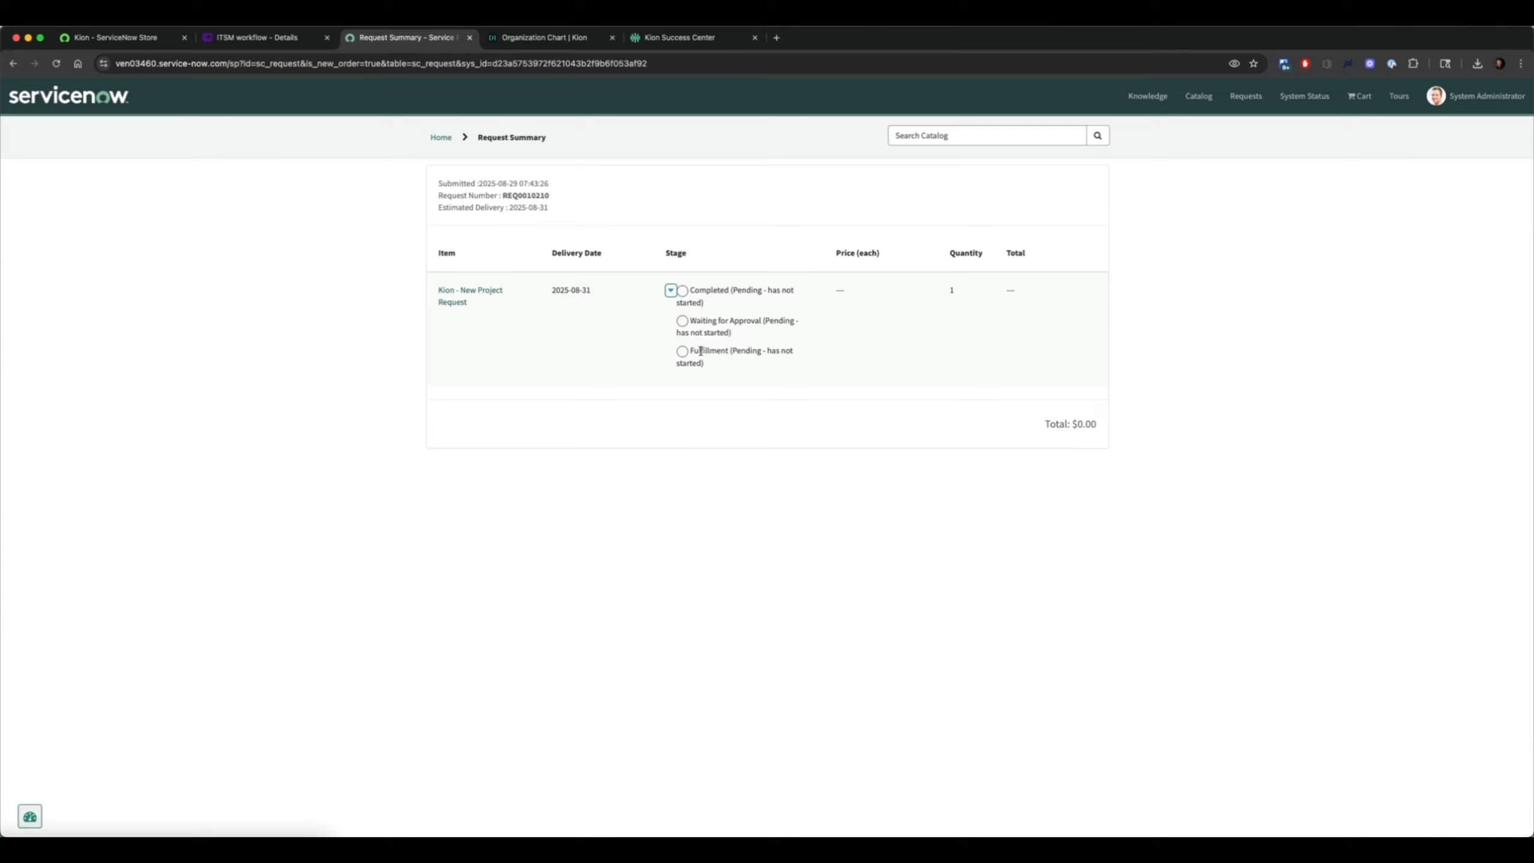
pyautogui.doubleClick(519, 195)
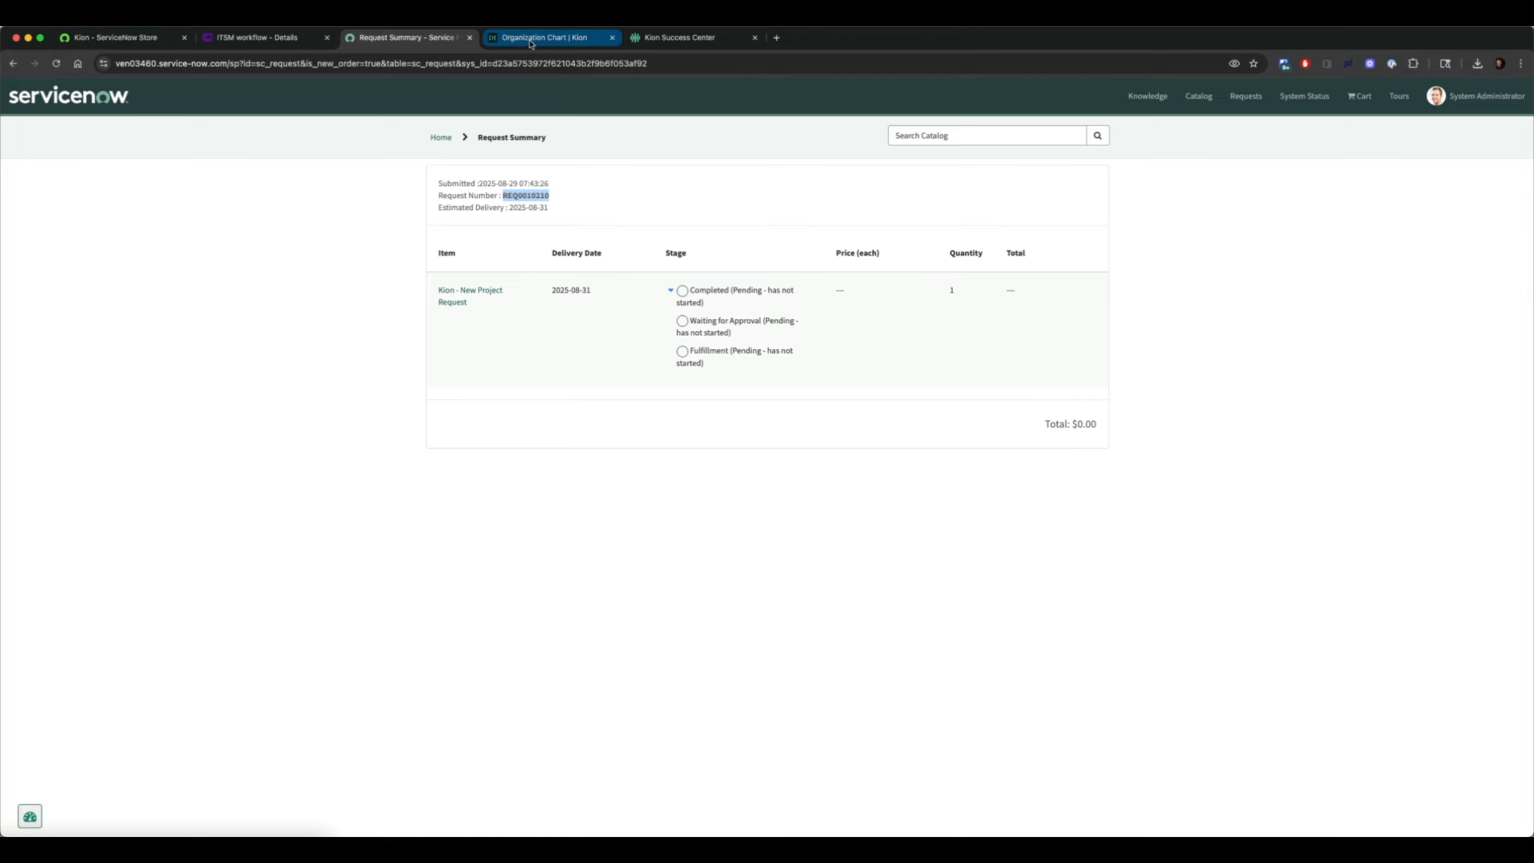
# Step: Go to the ServiceNow instance's base address and open the new project requested item from Kion's favorited Open Requests list
pyautogui.click(278, 63)
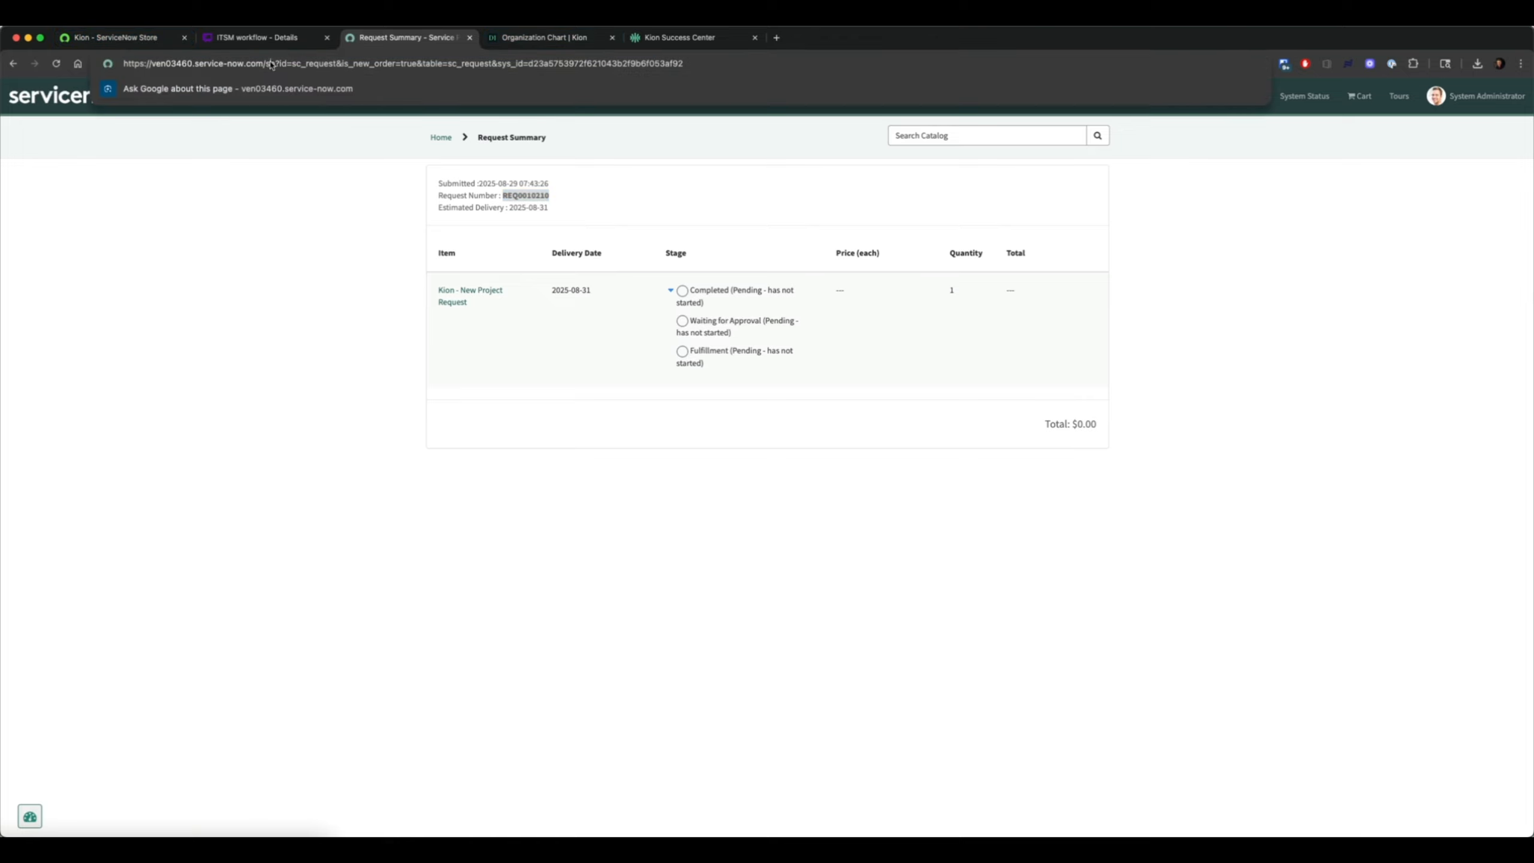
pyautogui.moveTo(265, 63); pyautogui.dragTo(822, 62)
pyautogui.press('BackSpace')
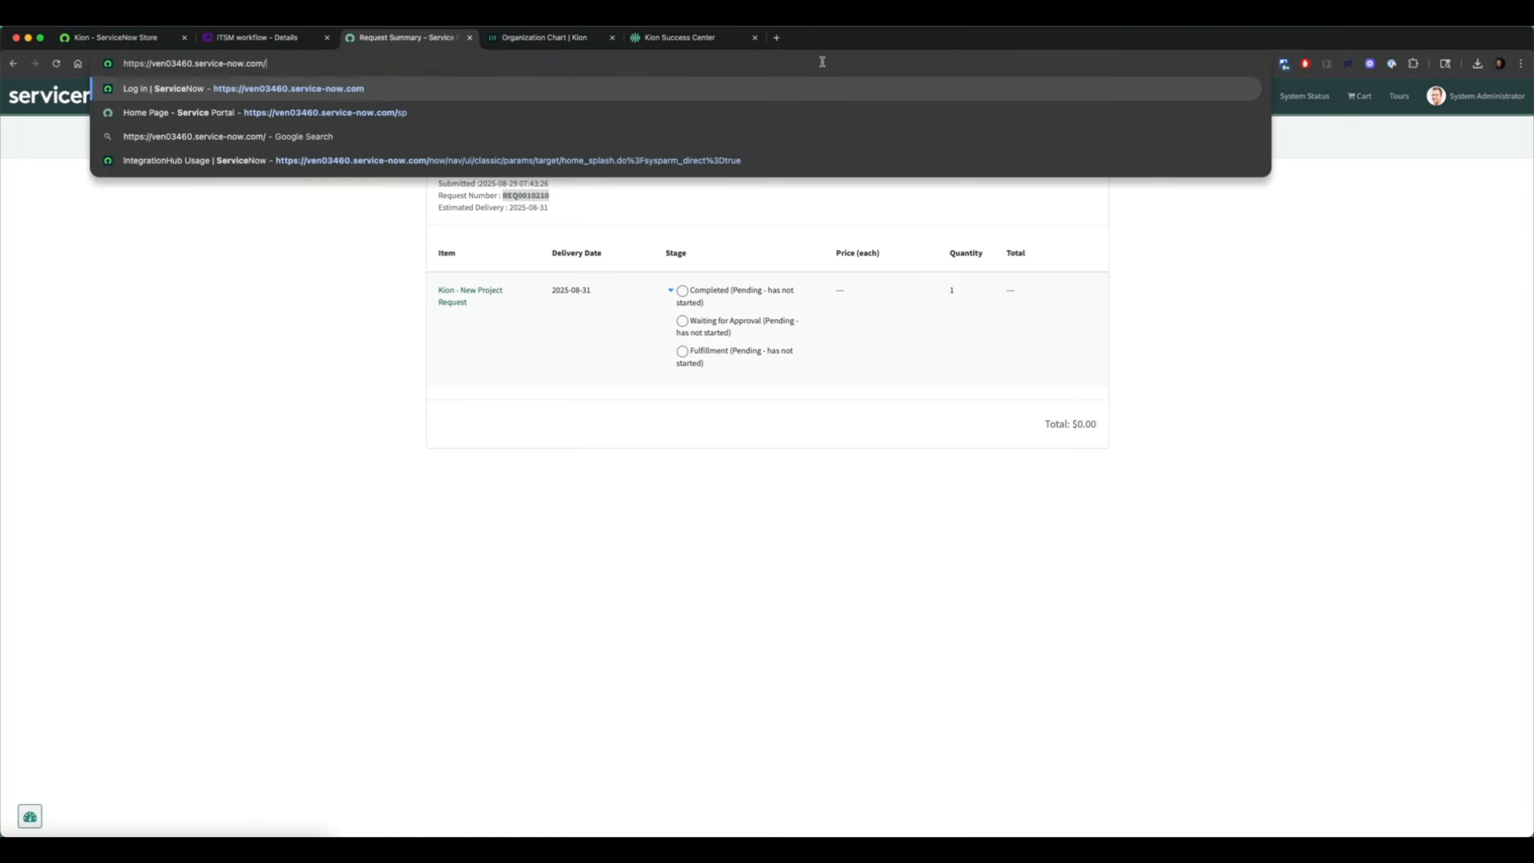
pyautogui.press('Return')
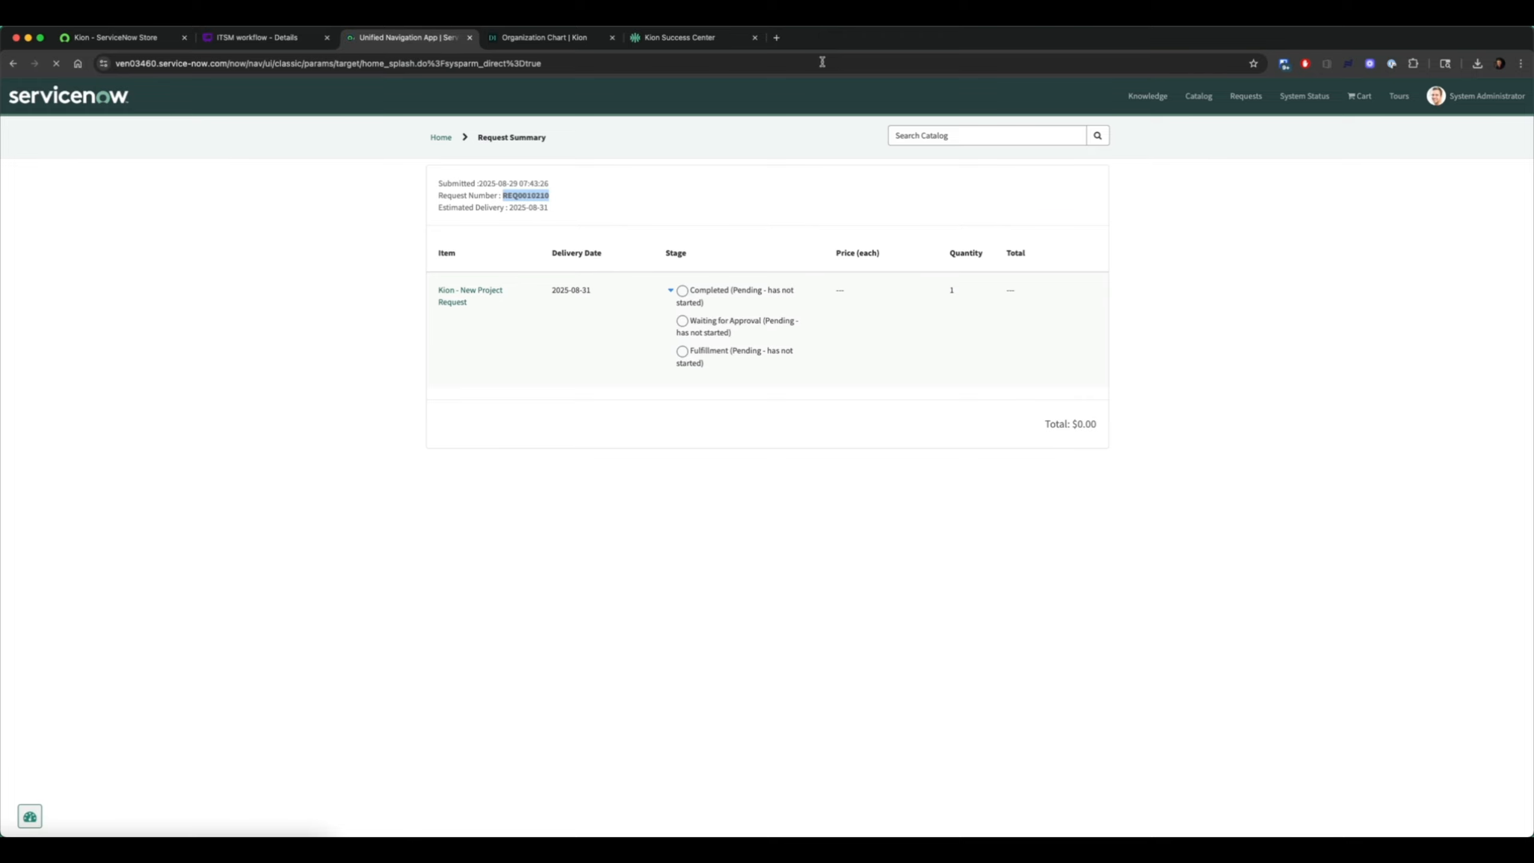
pyautogui.click(128, 94)
pyautogui.click(169, 93)
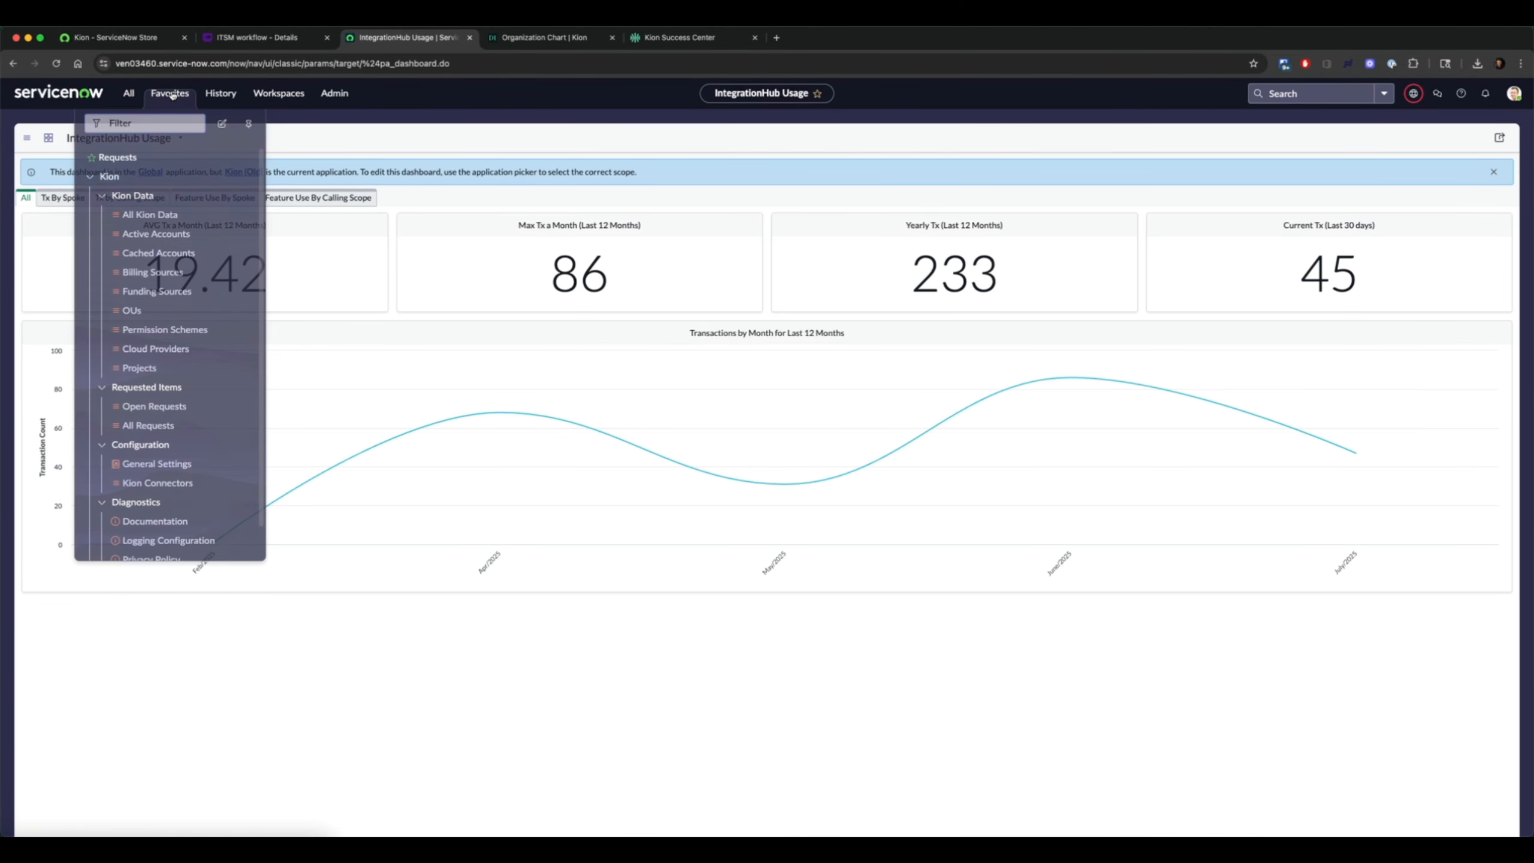
pyautogui.click(169, 419)
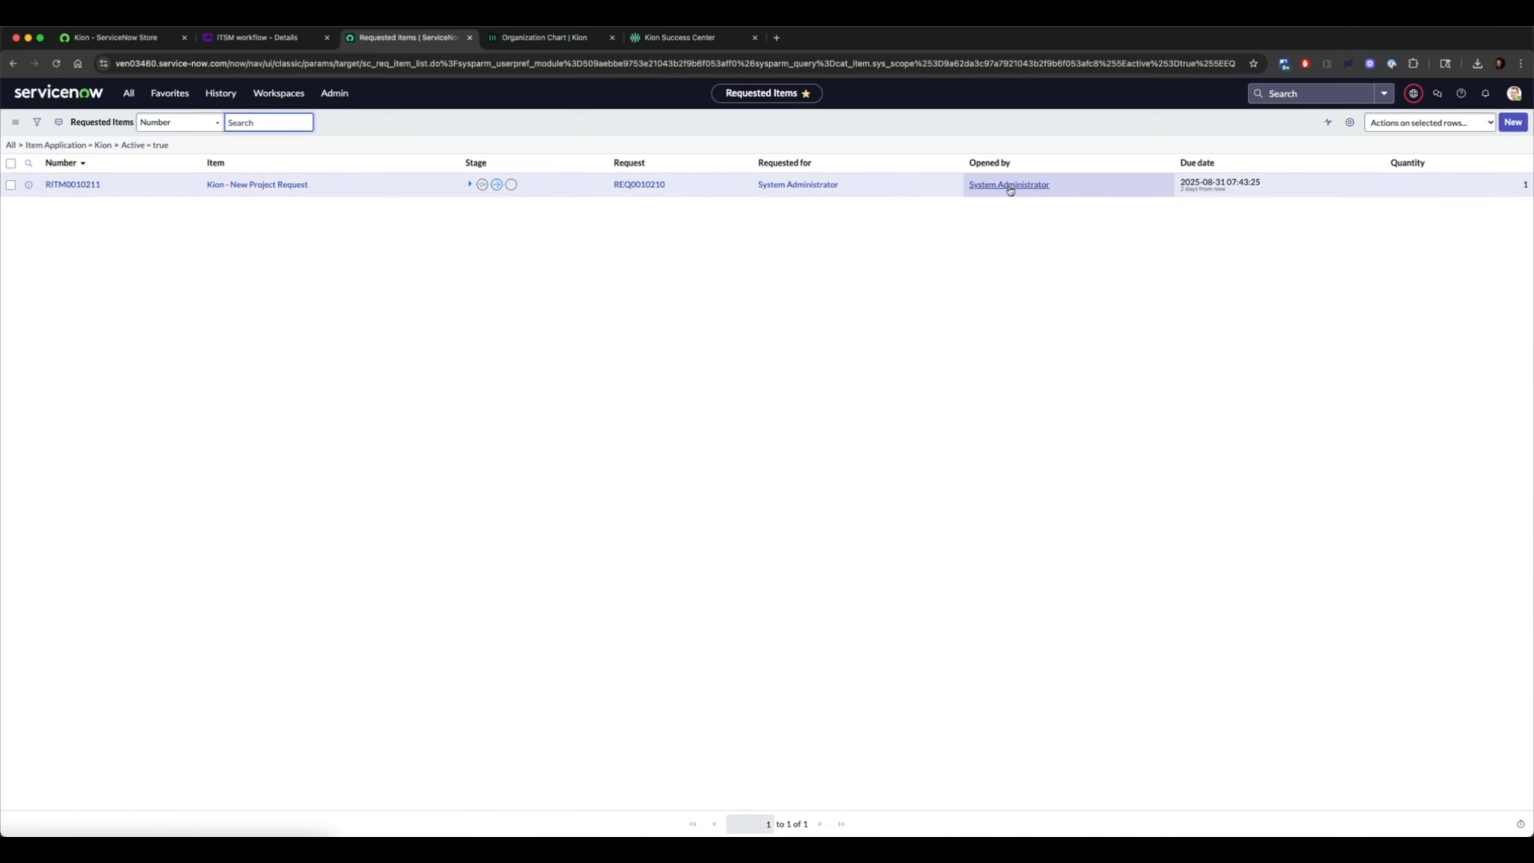
pyautogui.click(64, 186)
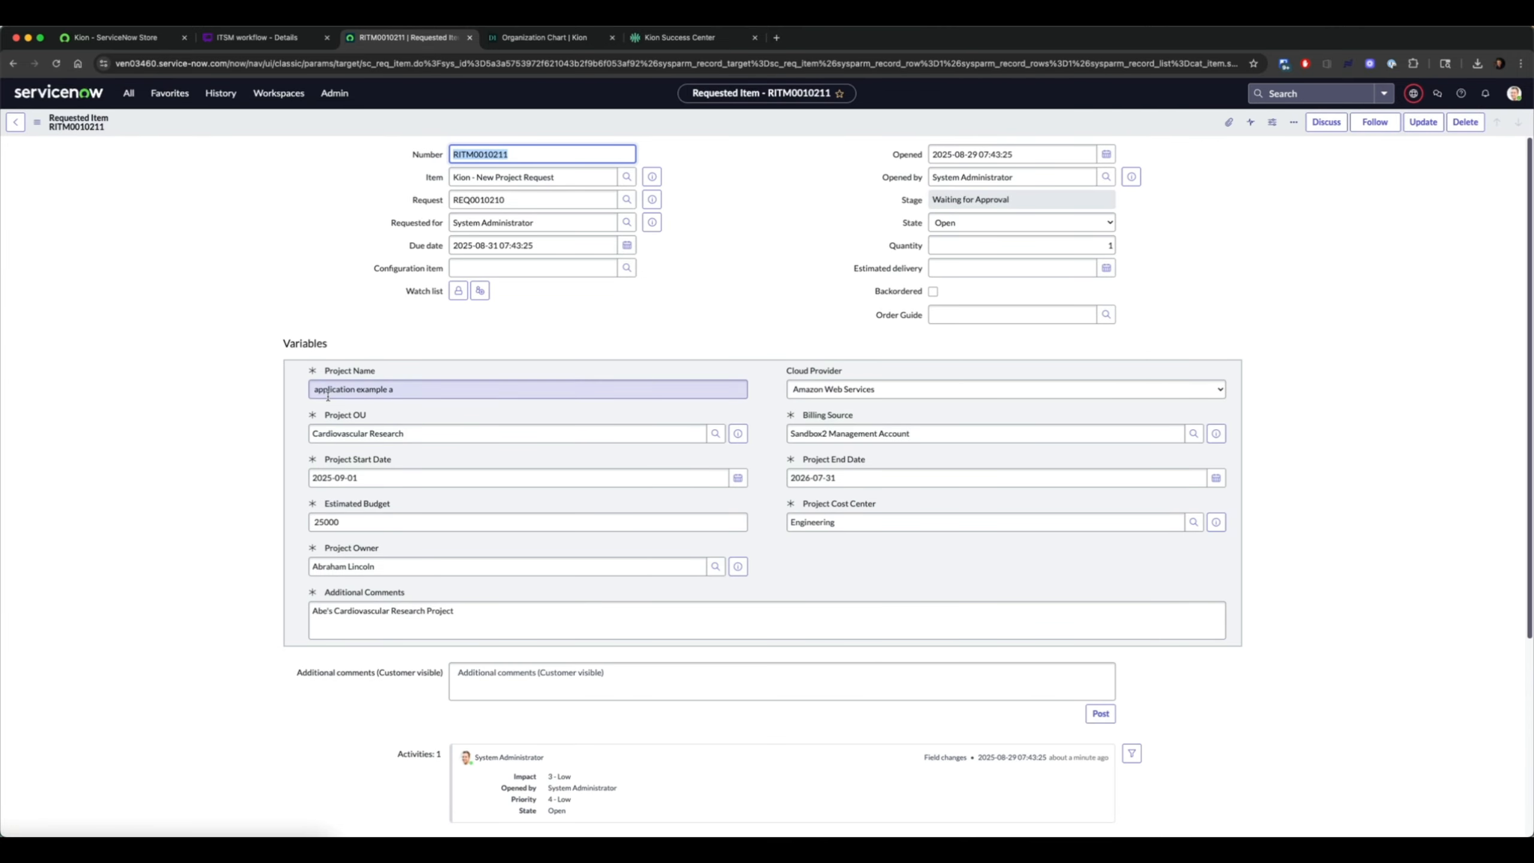
# Step: Review the requested item's project variables and activity, and display its approvers
pyautogui.click(315, 388)
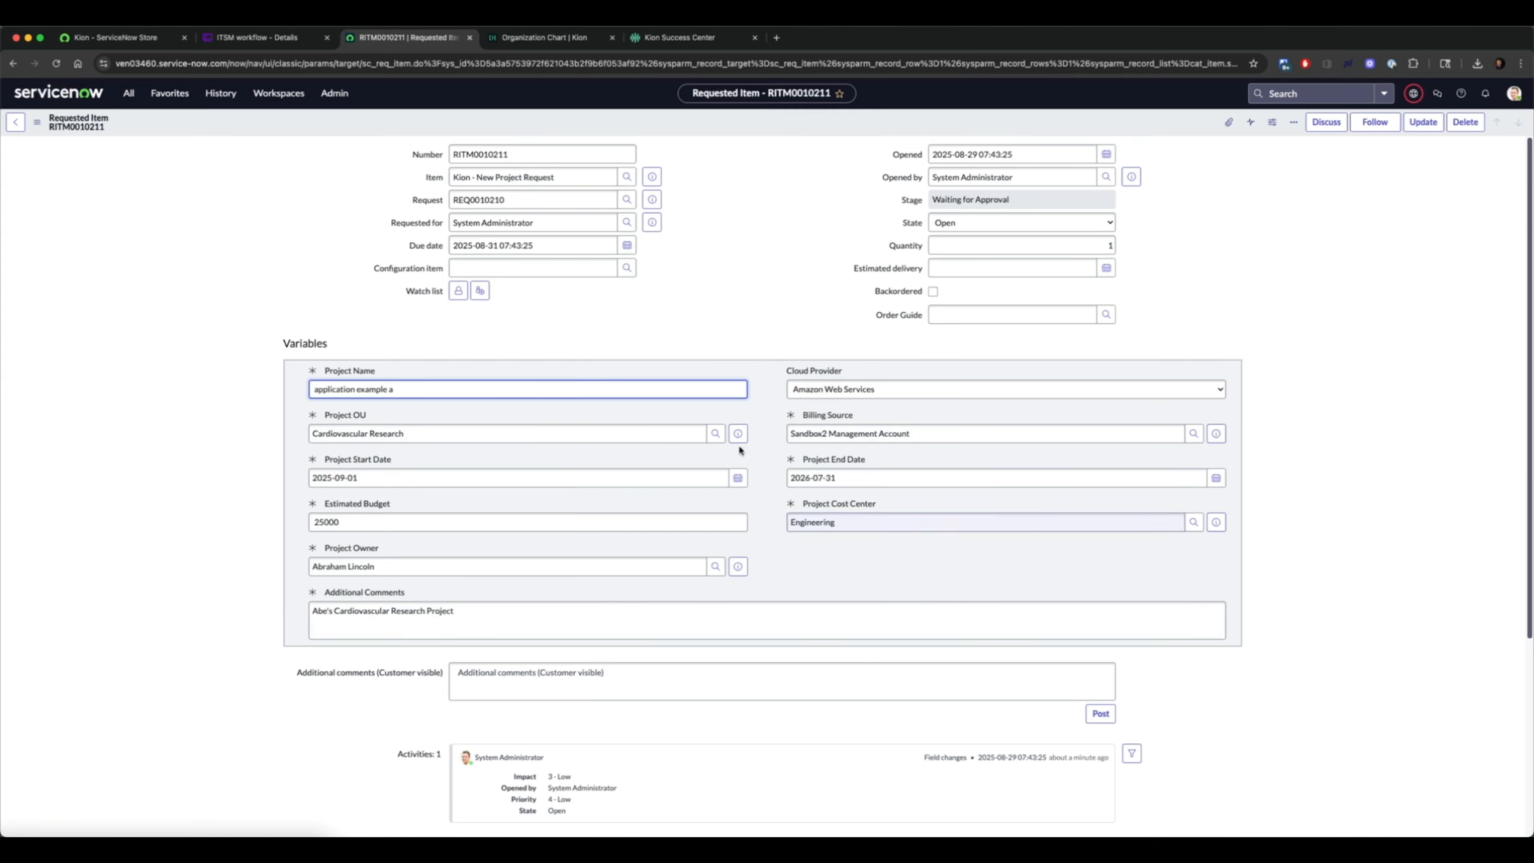
pyautogui.scroll(-5, 542, 459)
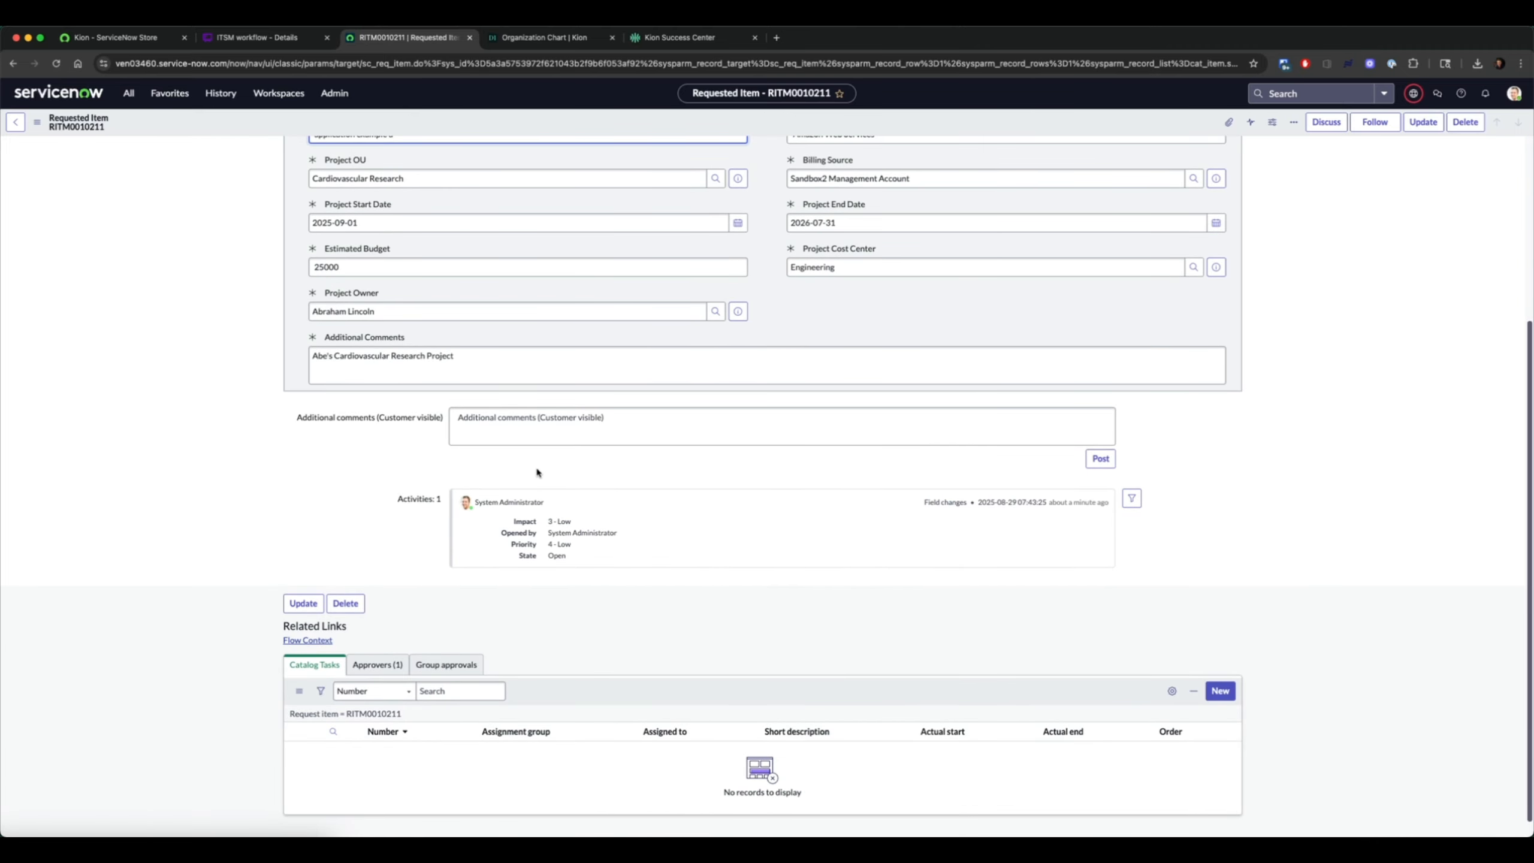
pyautogui.scroll(3, 544, 468)
pyautogui.scroll(-3, 558, 463)
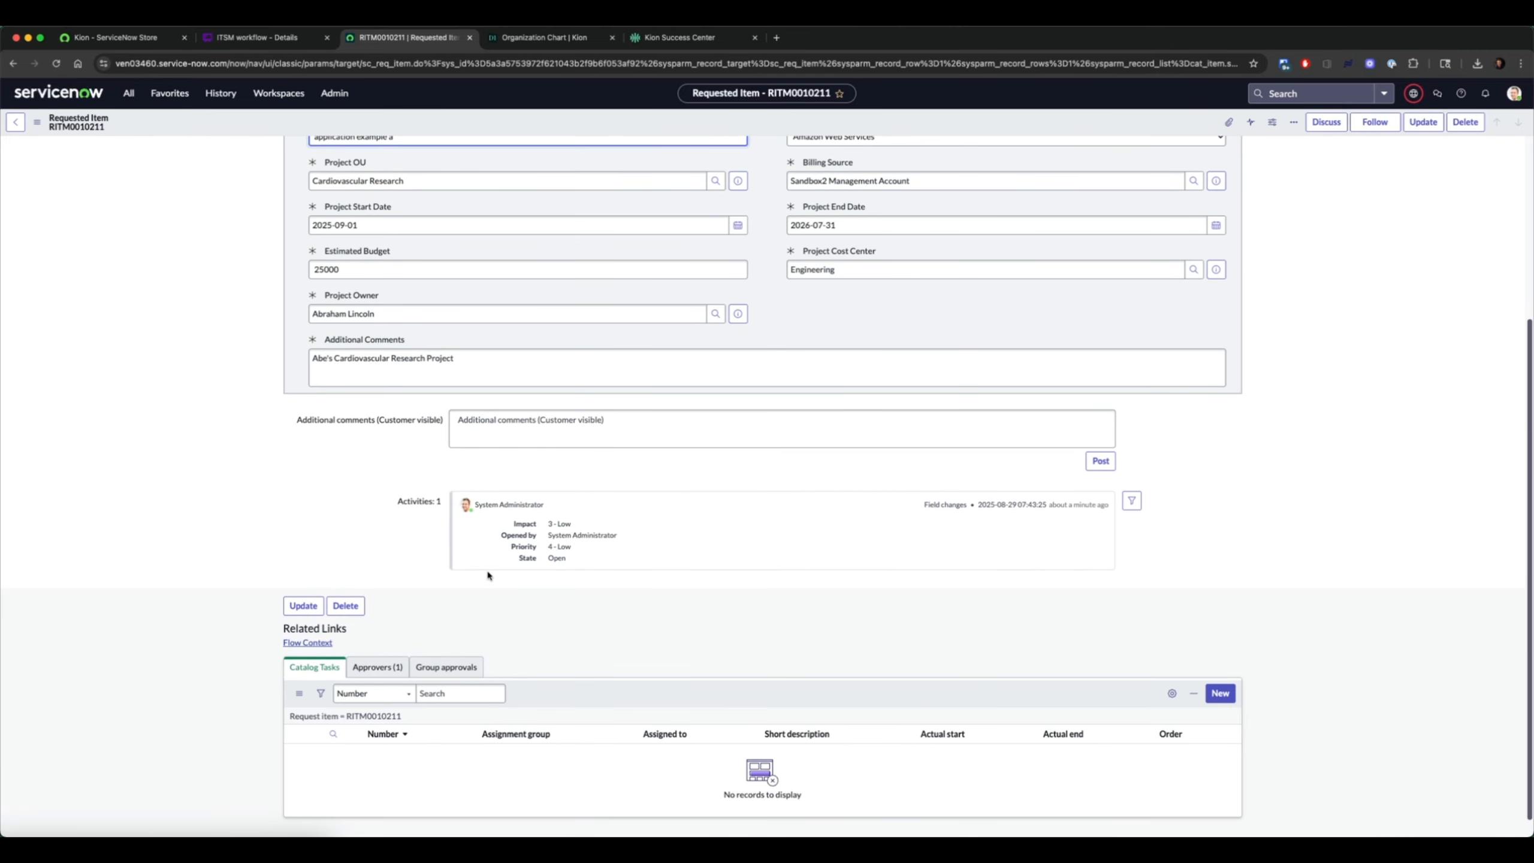
pyautogui.click(380, 670)
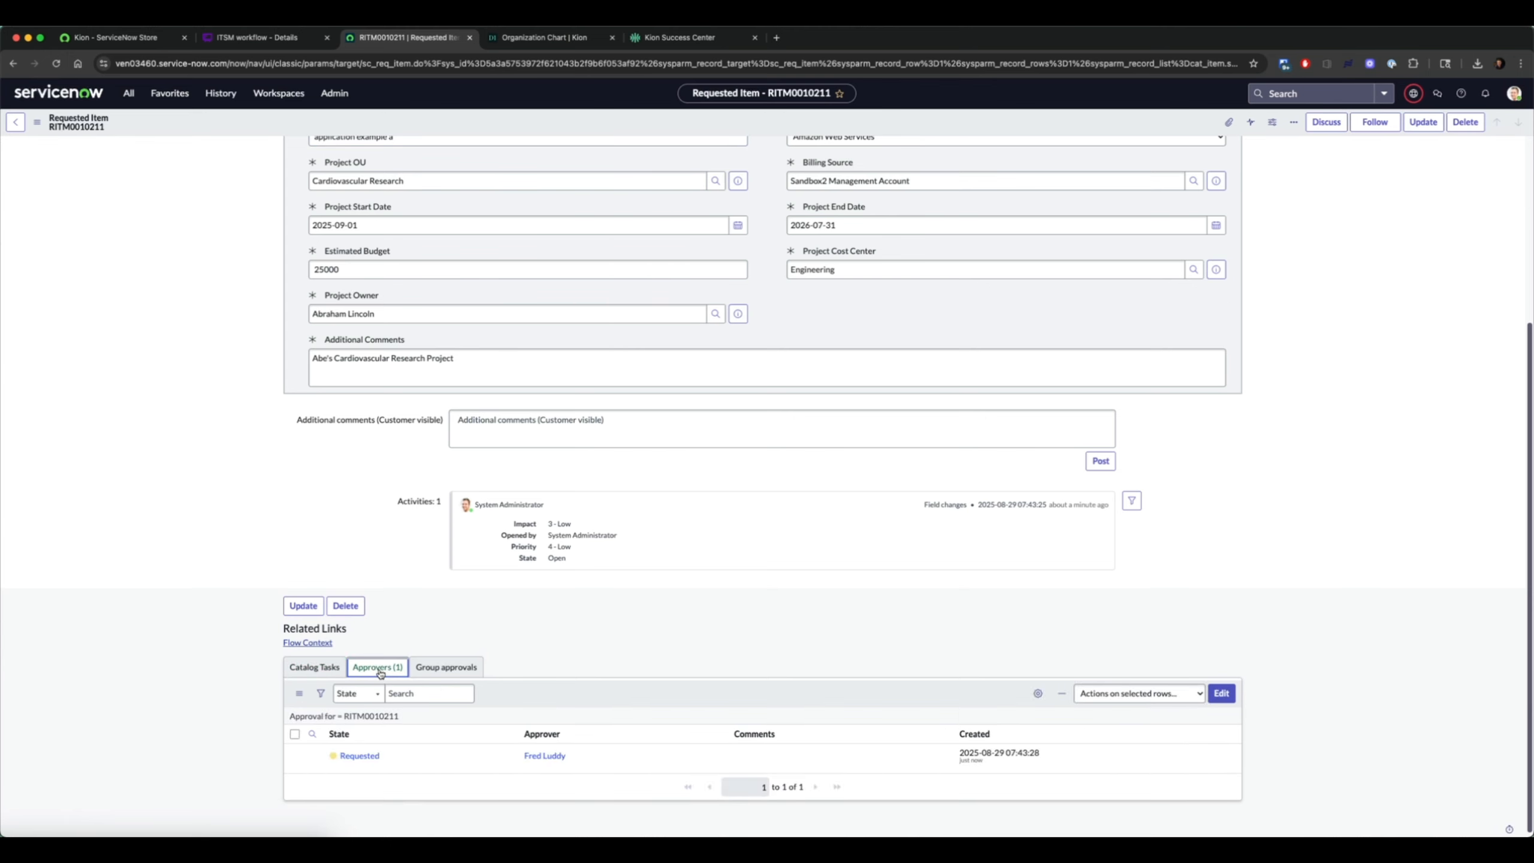
# Step: Look up the manager of the Engineering cost center in the requested item's record preview
pyautogui.scroll(3, 459, 423)
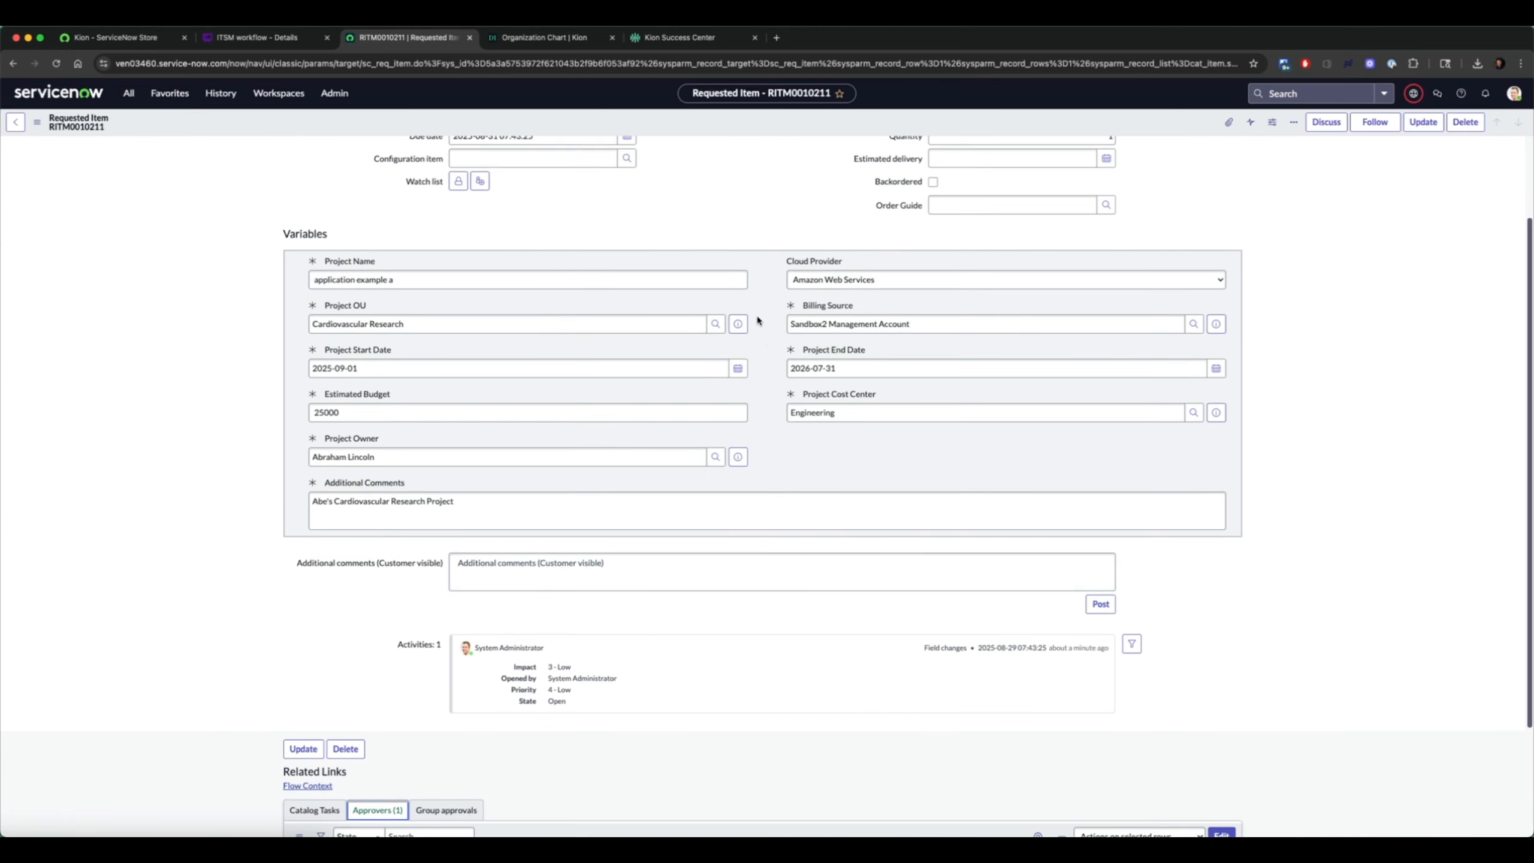
pyautogui.scroll(-3, 395, 628)
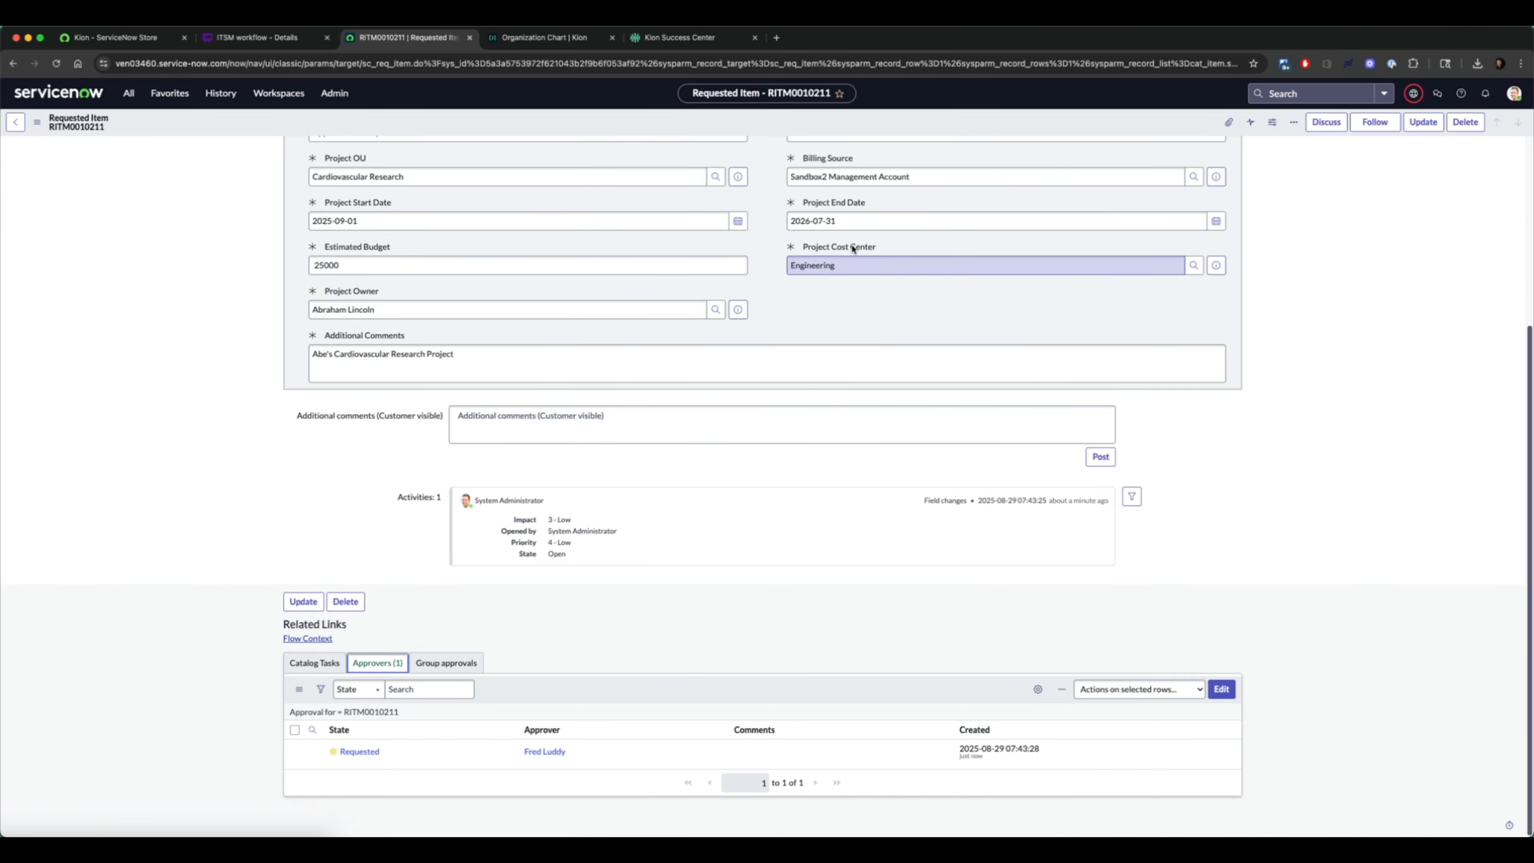
pyautogui.click(1215, 266)
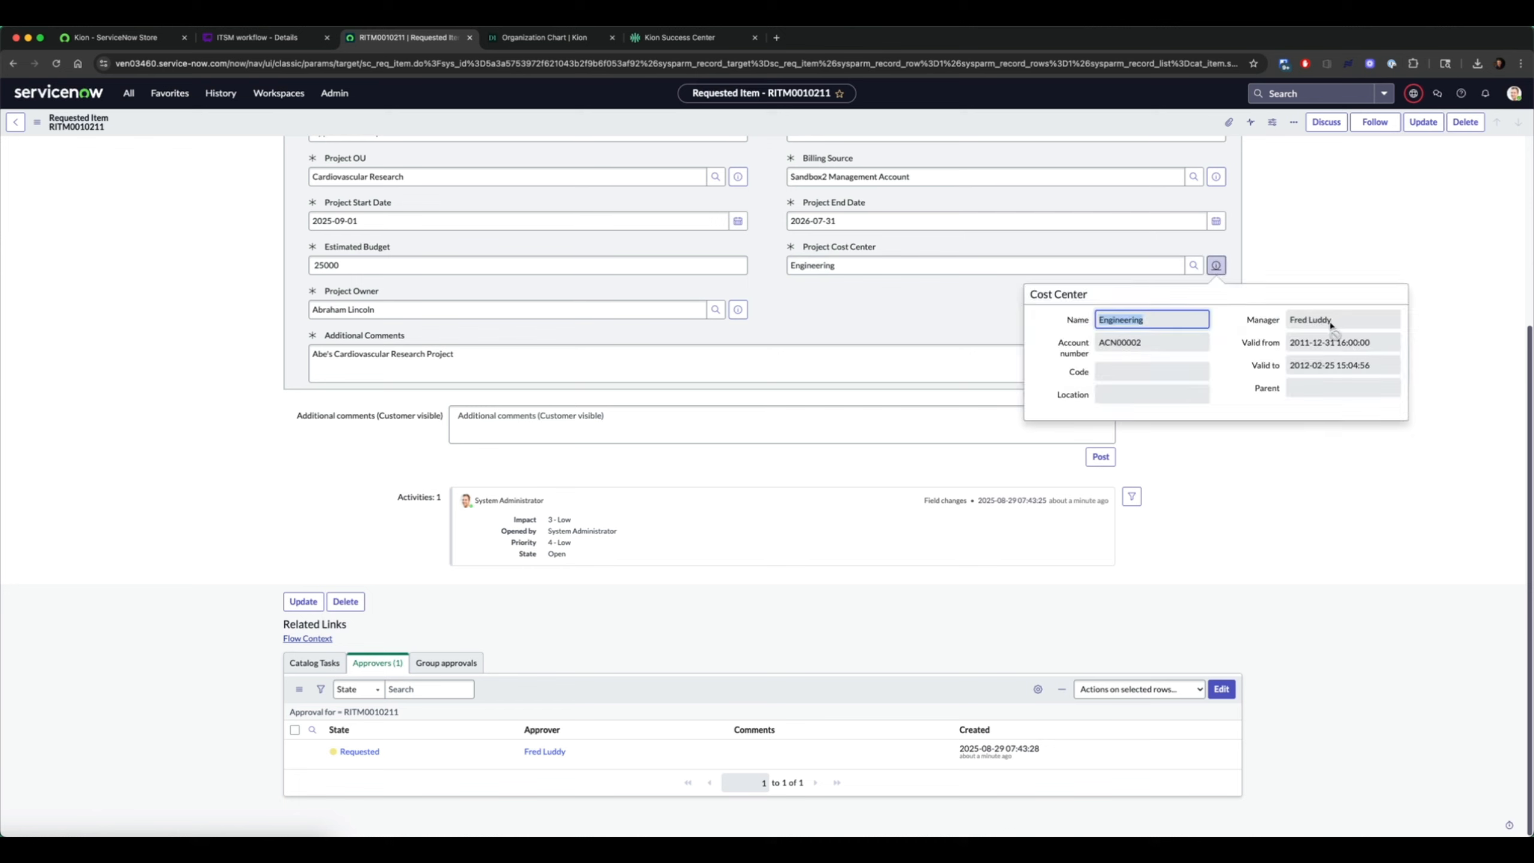
pyautogui.click(1280, 524)
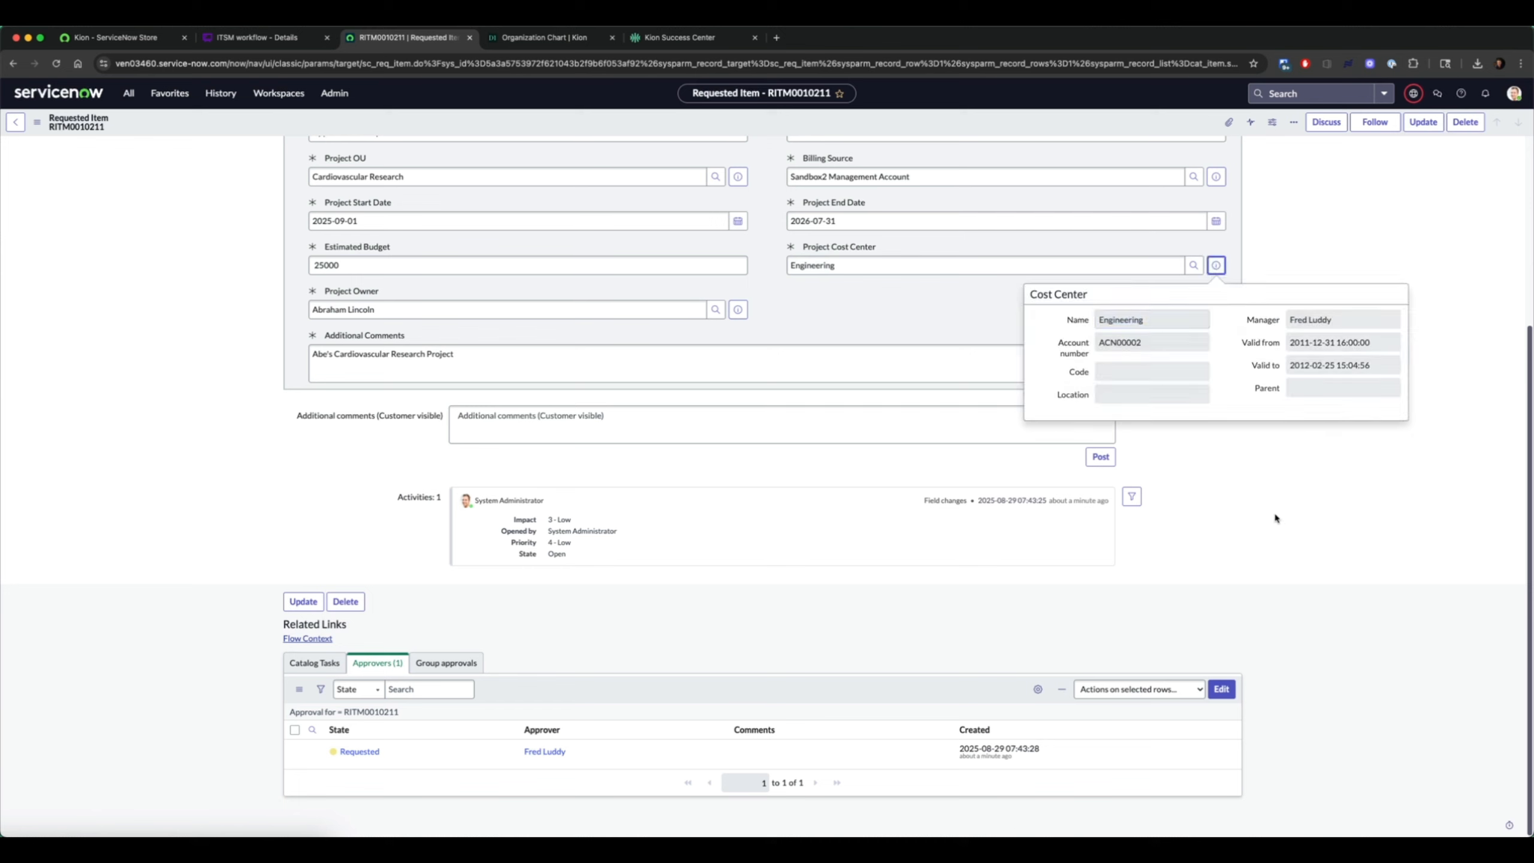
# Step: Set the requested approver's state to Approved for the requested item and refresh the record
pyautogui.doubleClick(411, 760)
pyautogui.click(407, 760)
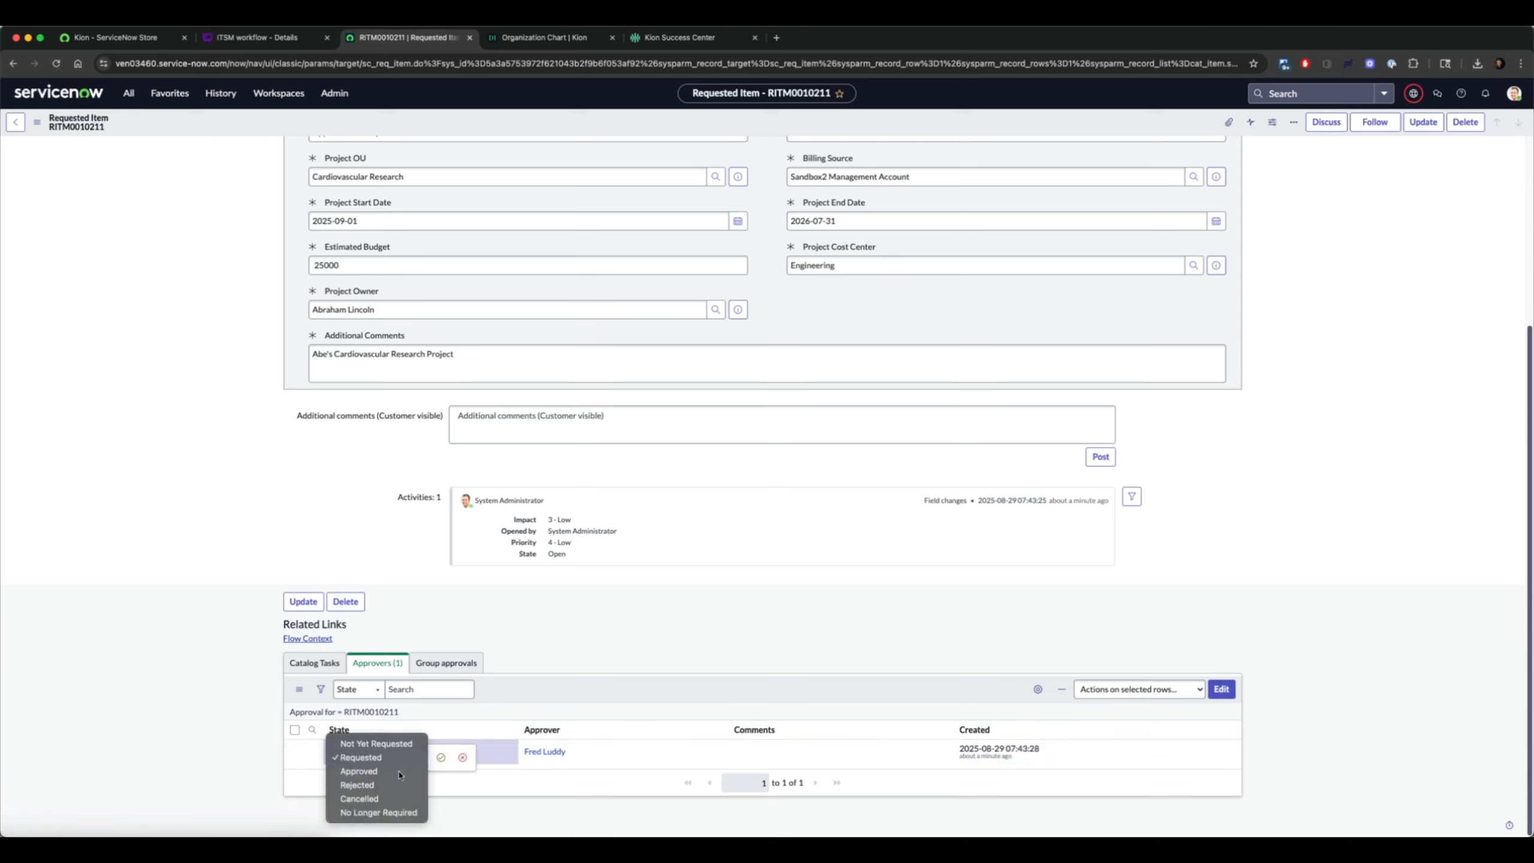
pyautogui.click(403, 771)
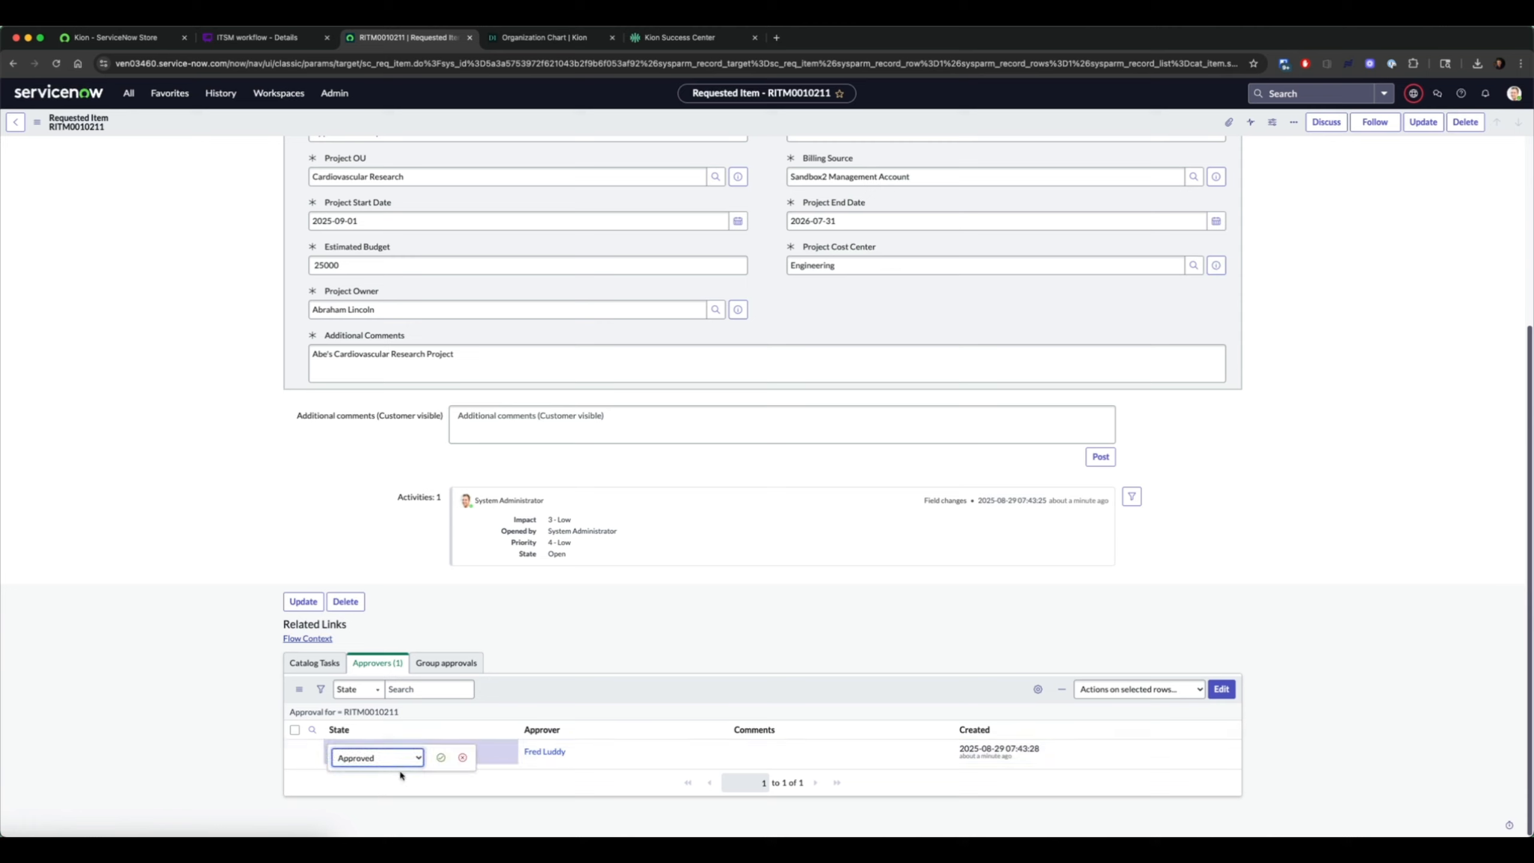
pyautogui.click(440, 759)
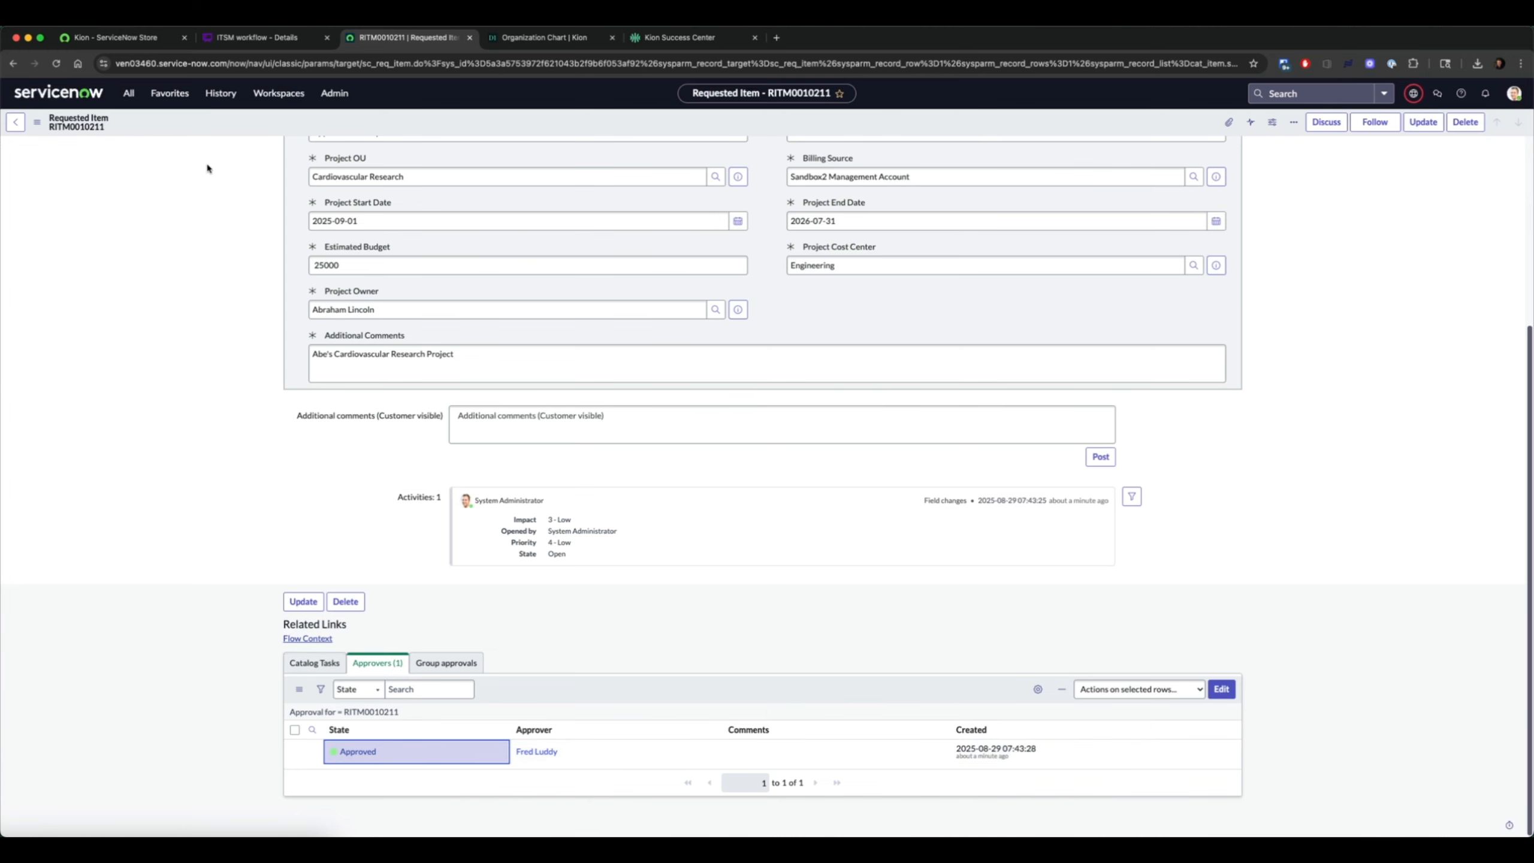
pyautogui.rightClick(216, 125)
pyautogui.click(252, 320)
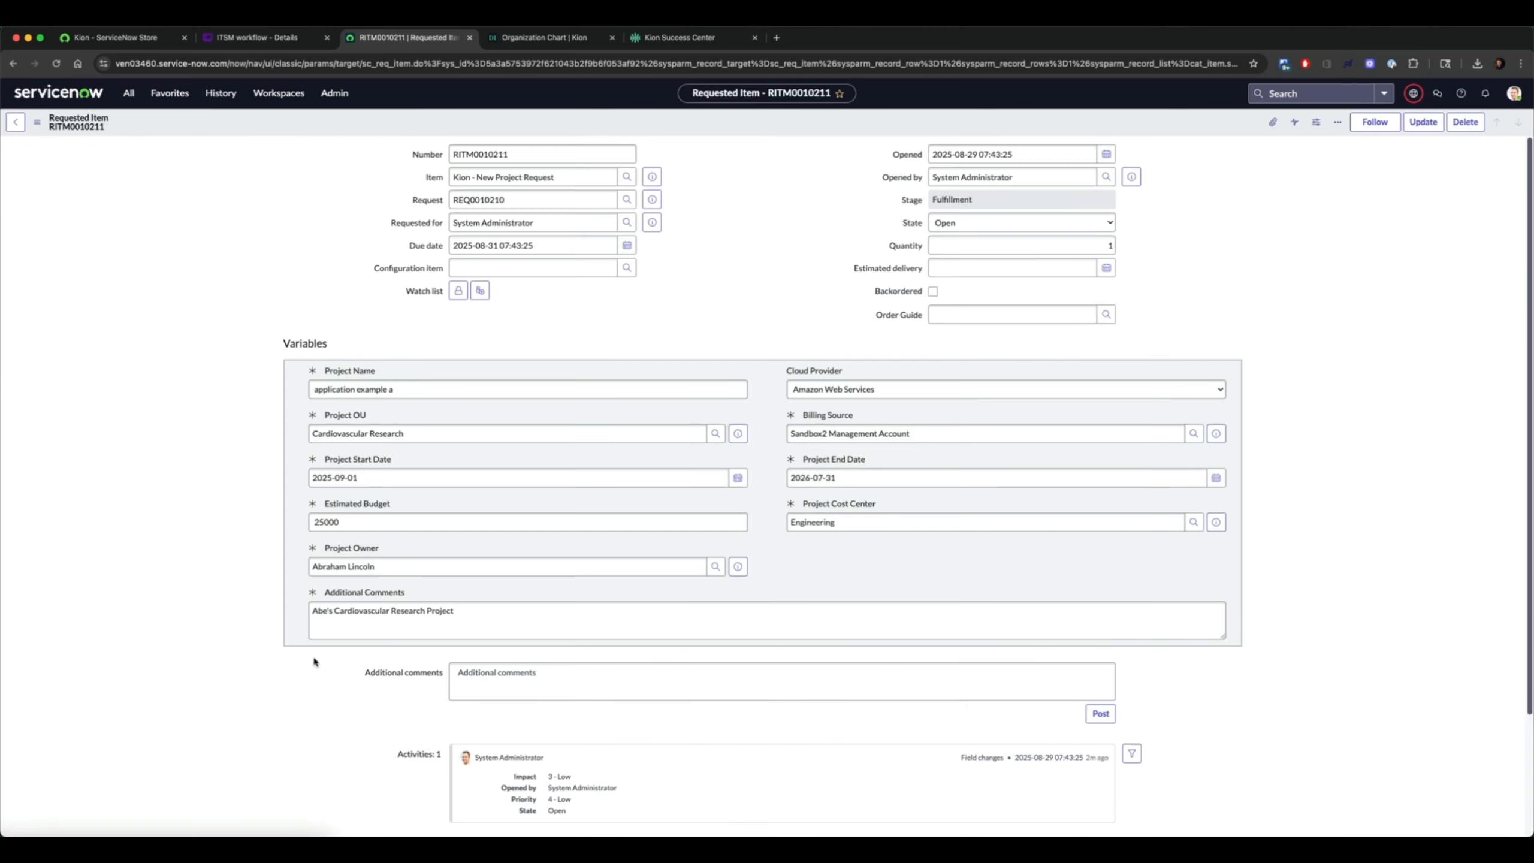
# Step: Open the catalog task "New Project: Finalize Funding/Cost Center" from the requested item and close the task
pyautogui.click(317, 664)
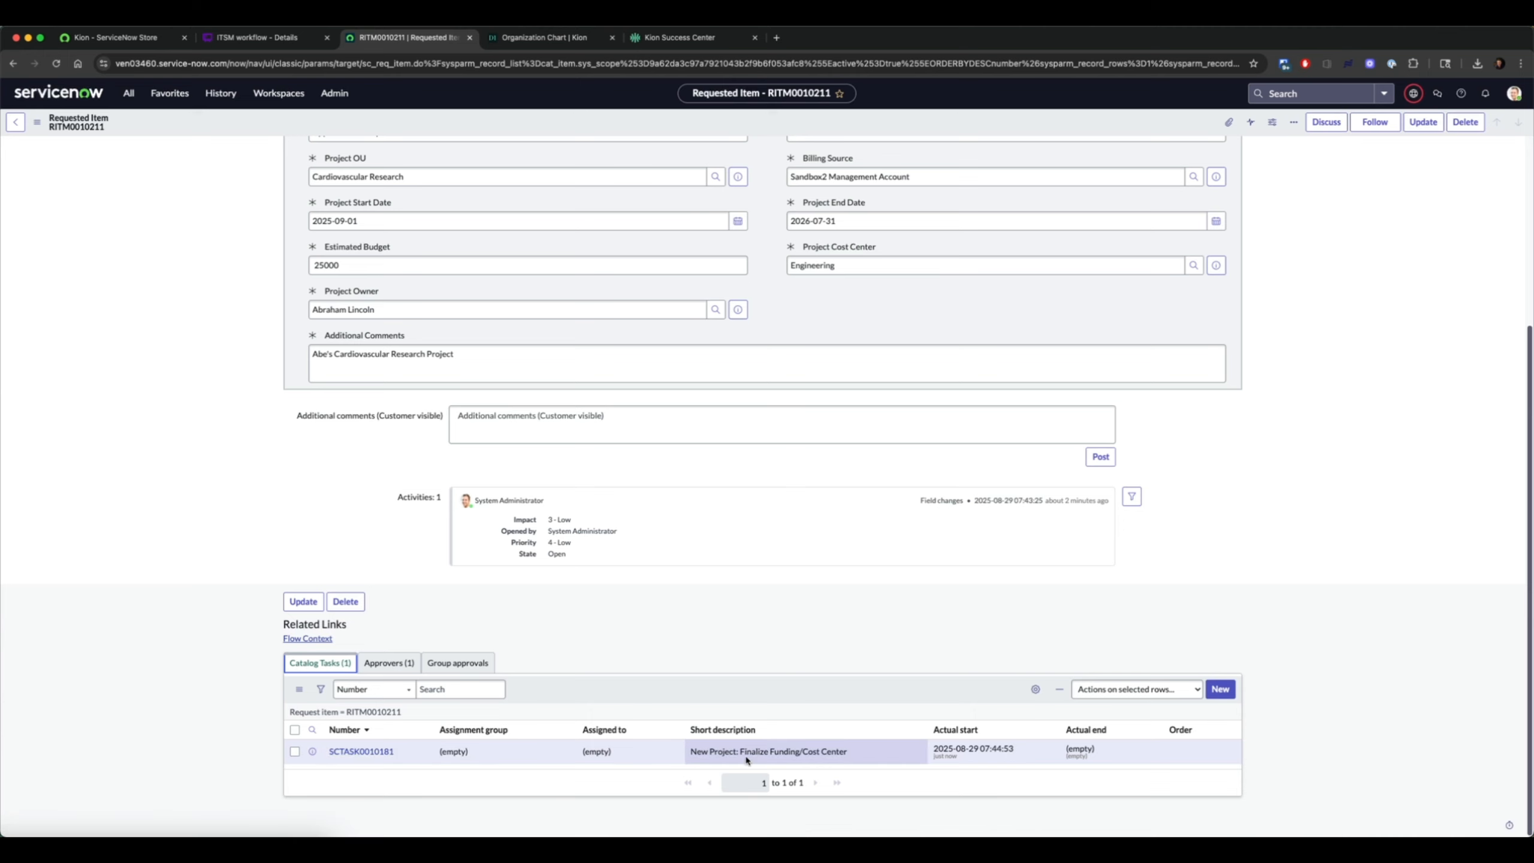
pyautogui.click(336, 752)
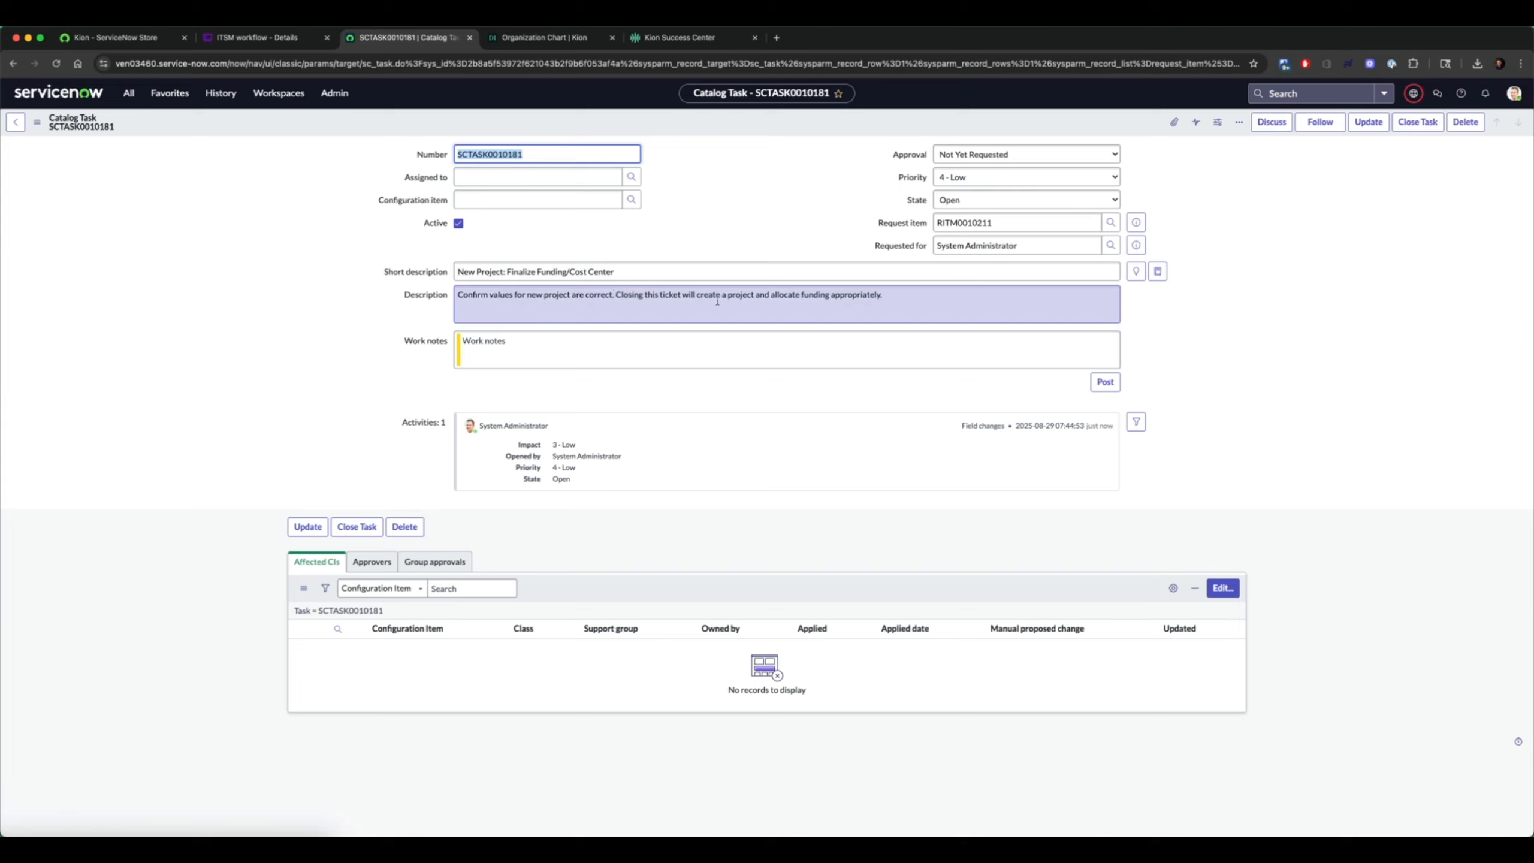
pyautogui.click(354, 528)
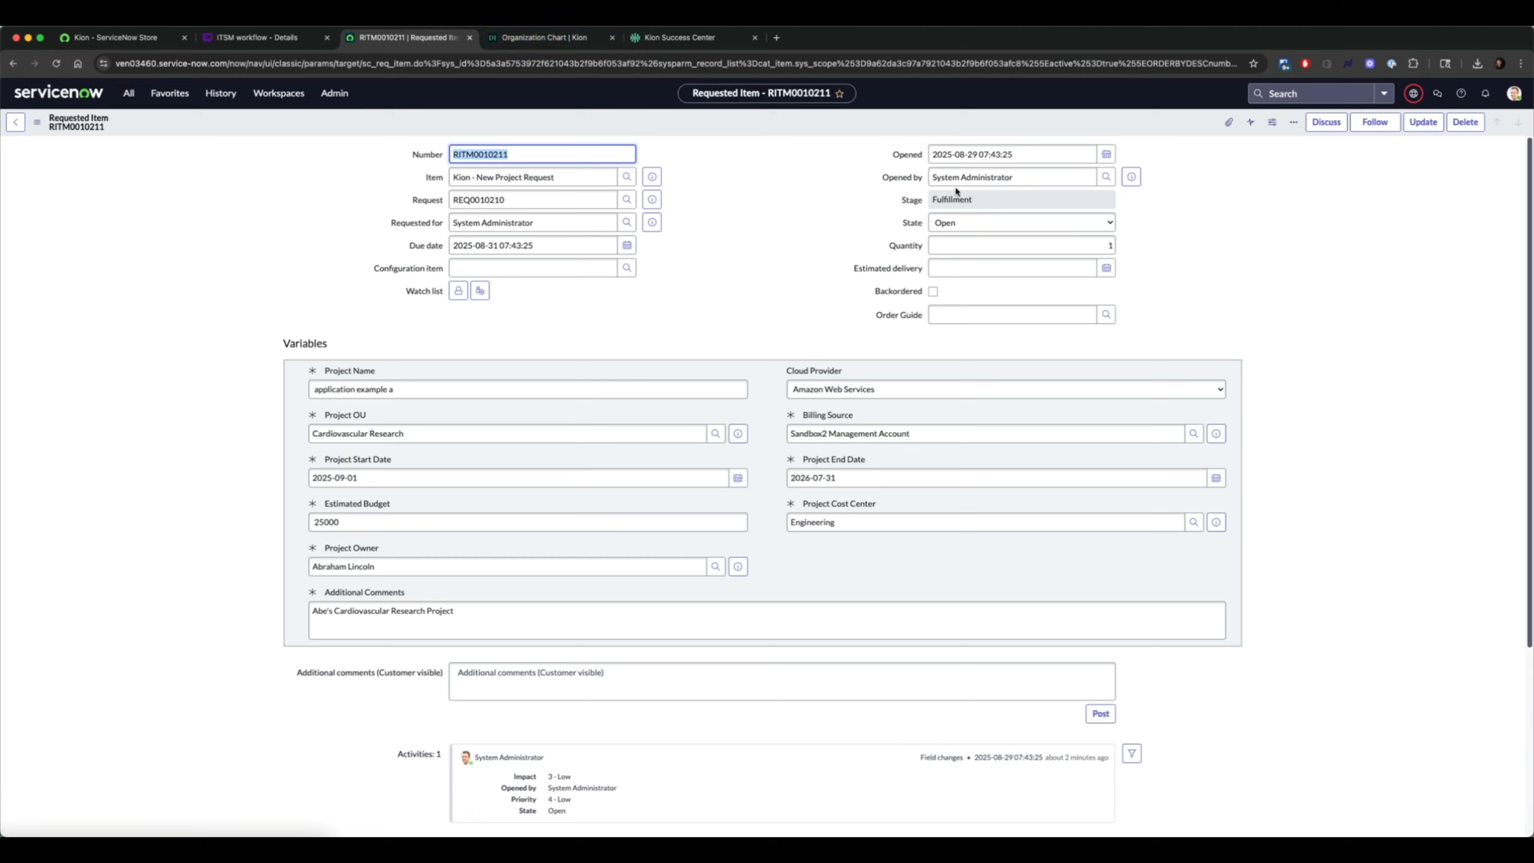
# Step: Switch to Kion, leave the organization chart, search for "application example a" and examine the matching funding source's name and description
pyautogui.moveTo(395, 389); pyautogui.dragTo(284, 386)
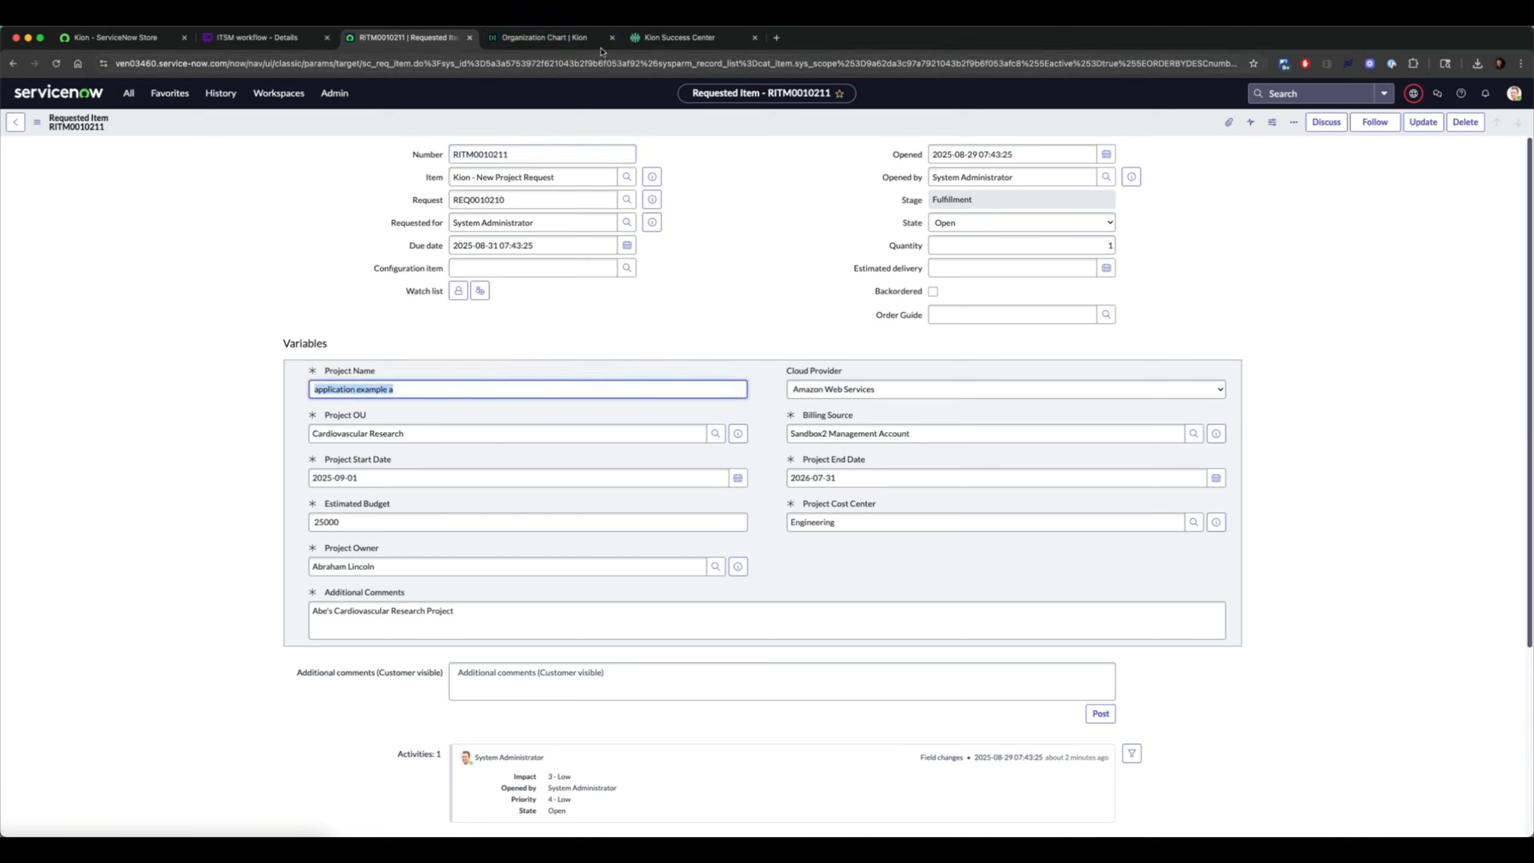
pyautogui.click(568, 40)
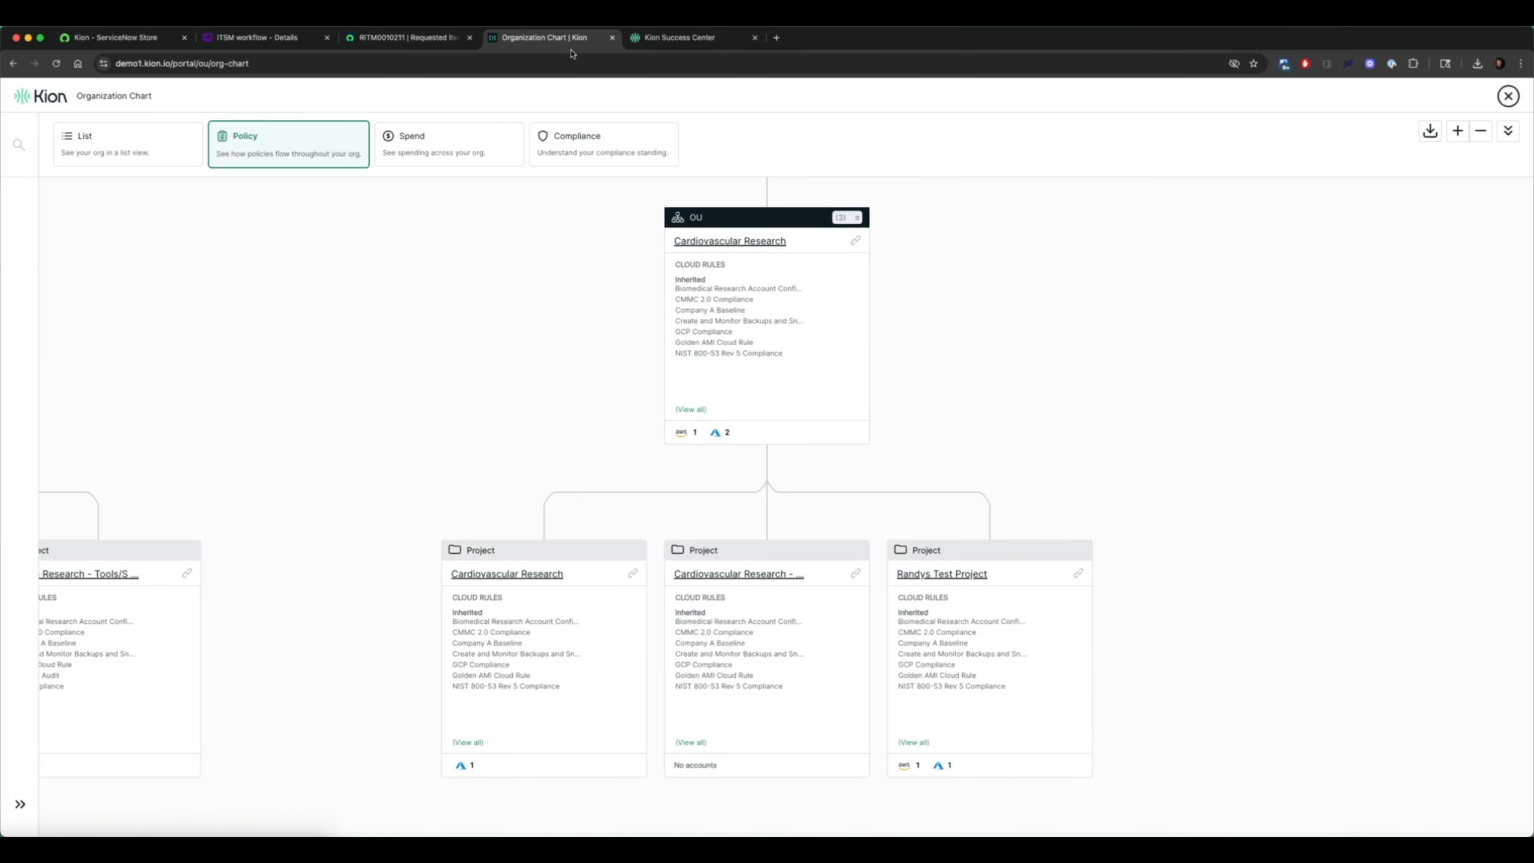
pyautogui.click(1509, 97)
pyautogui.click(244, 95)
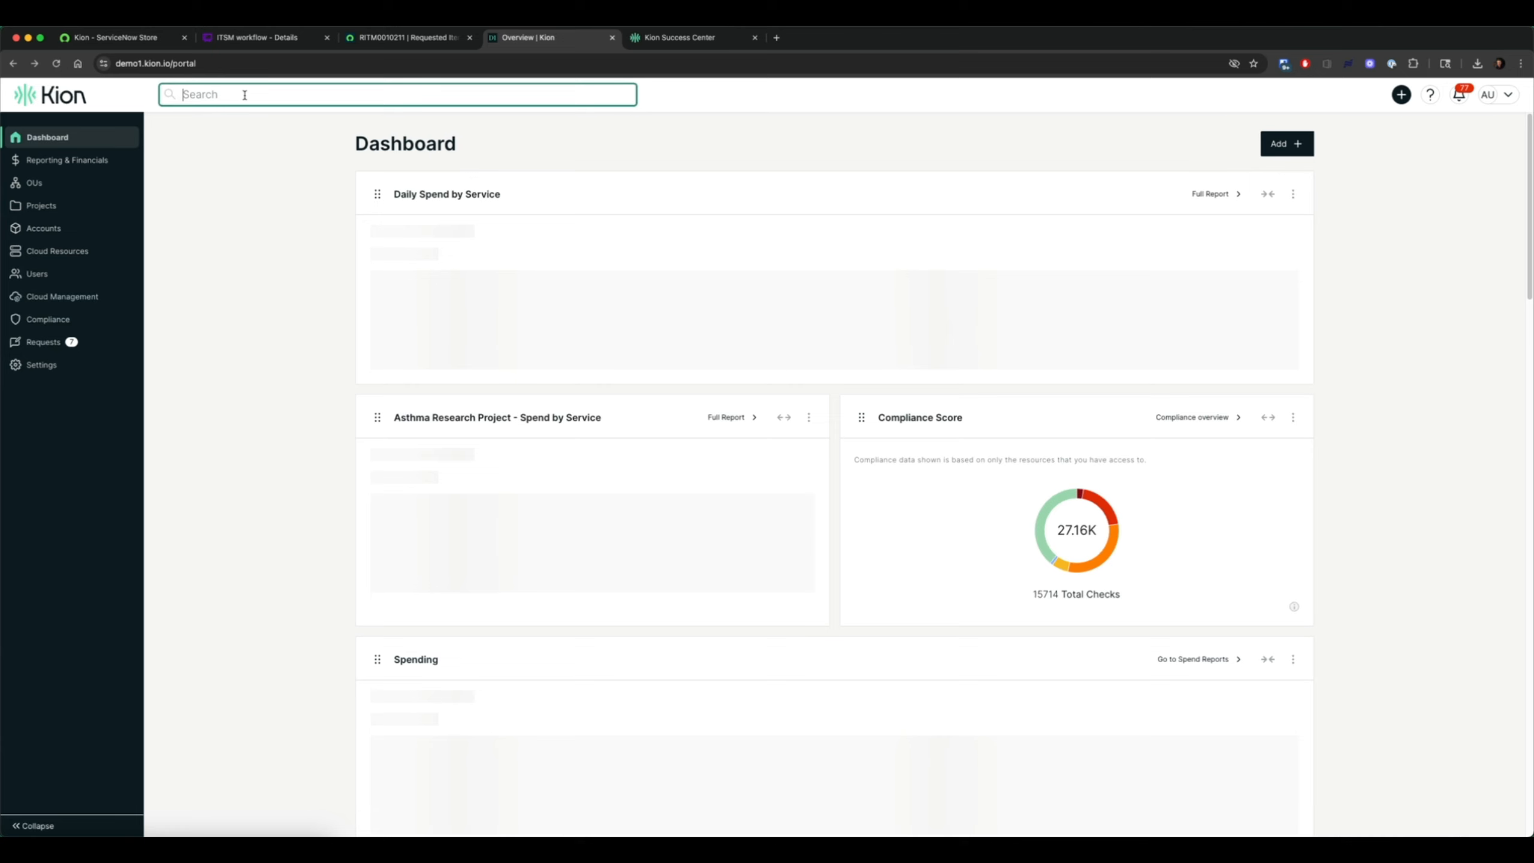
pyautogui.write('application example a')
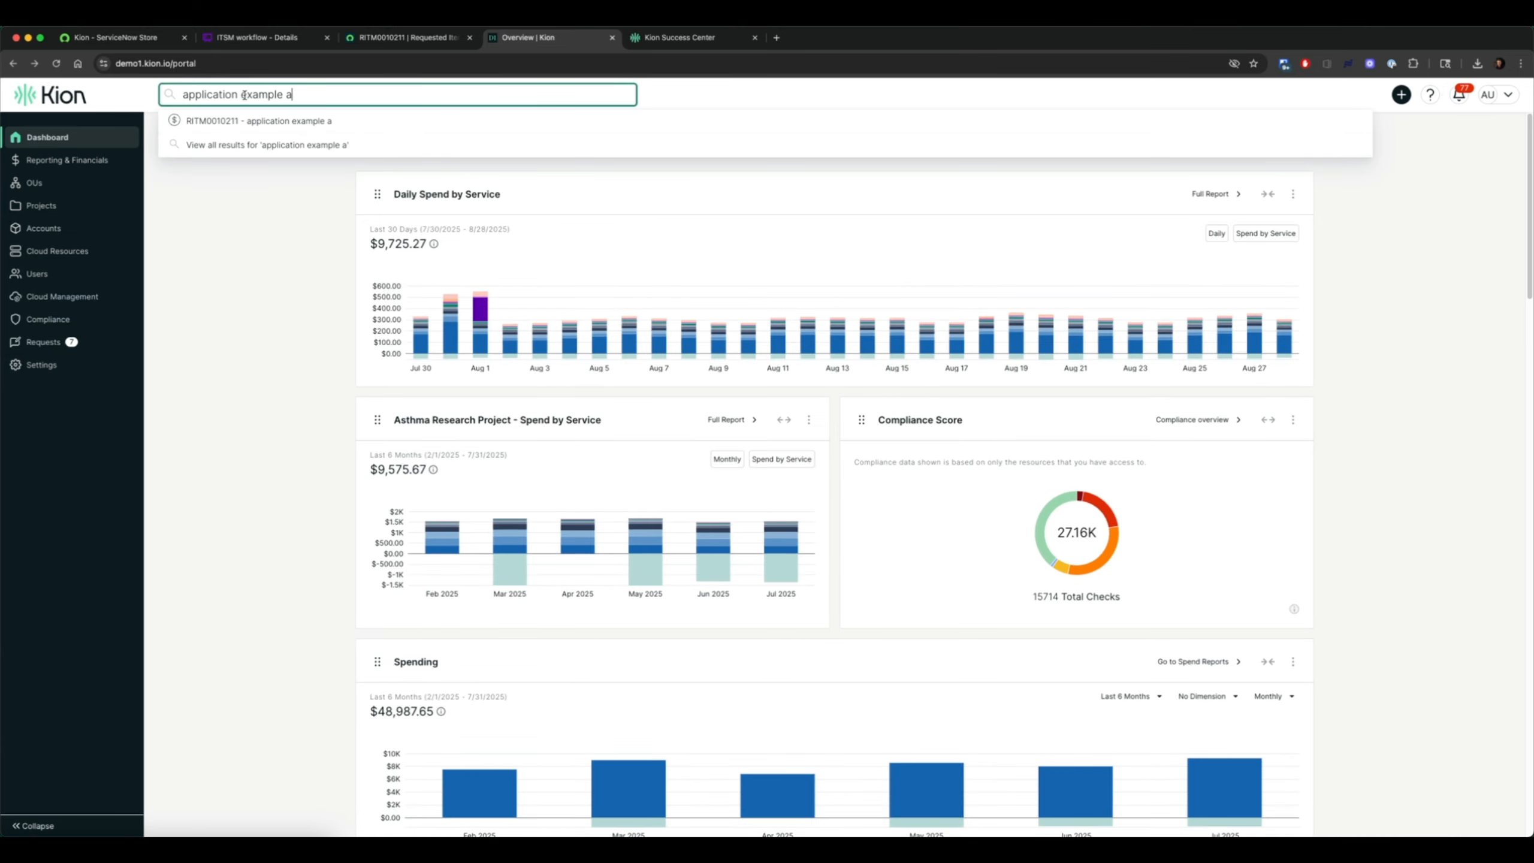
pyautogui.click(239, 124)
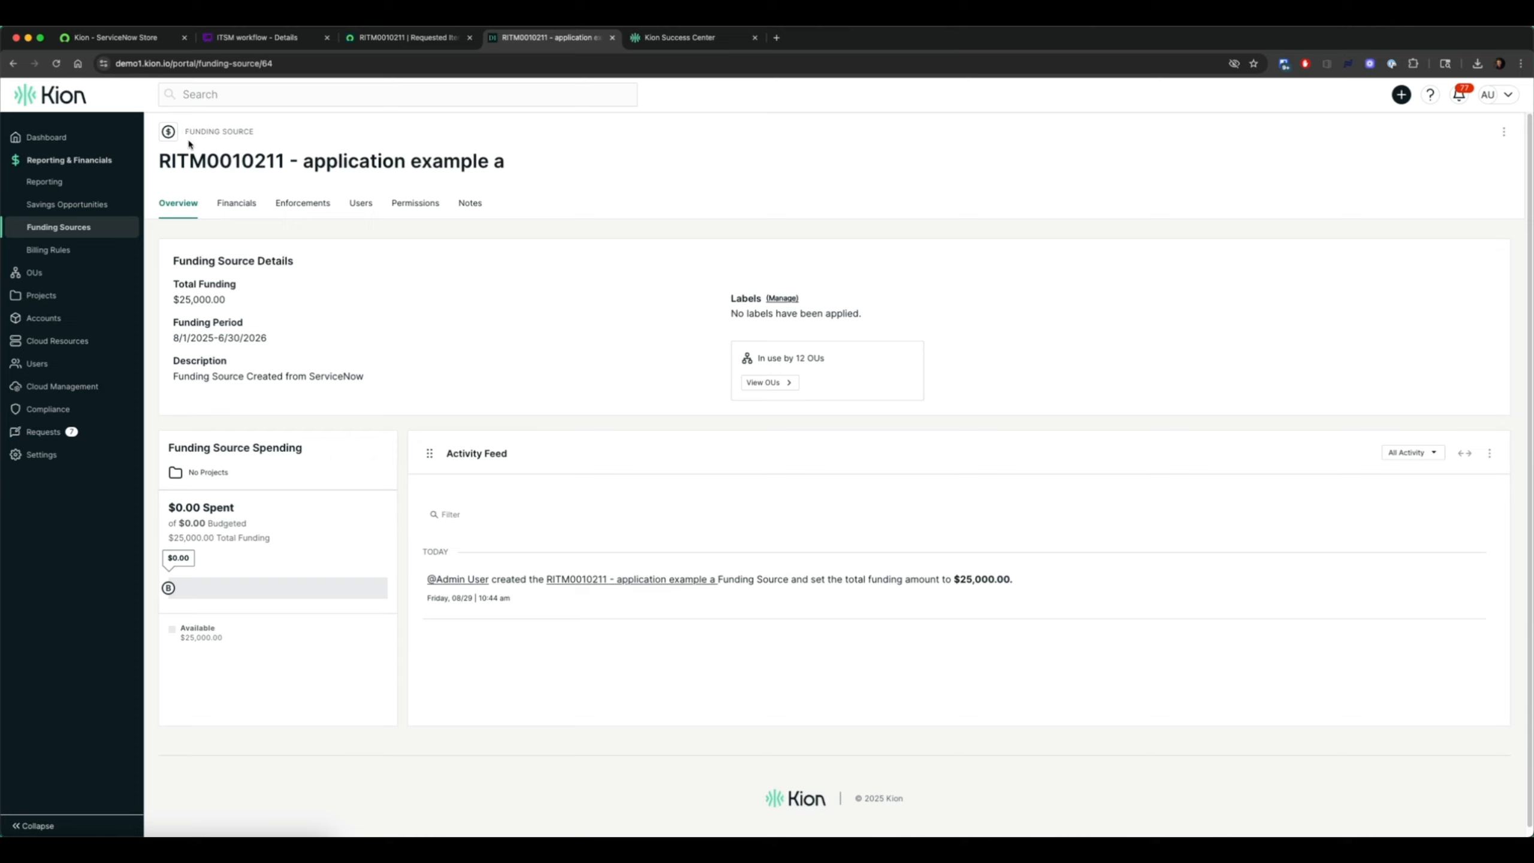
pyautogui.moveTo(160, 160); pyautogui.dragTo(284, 159)
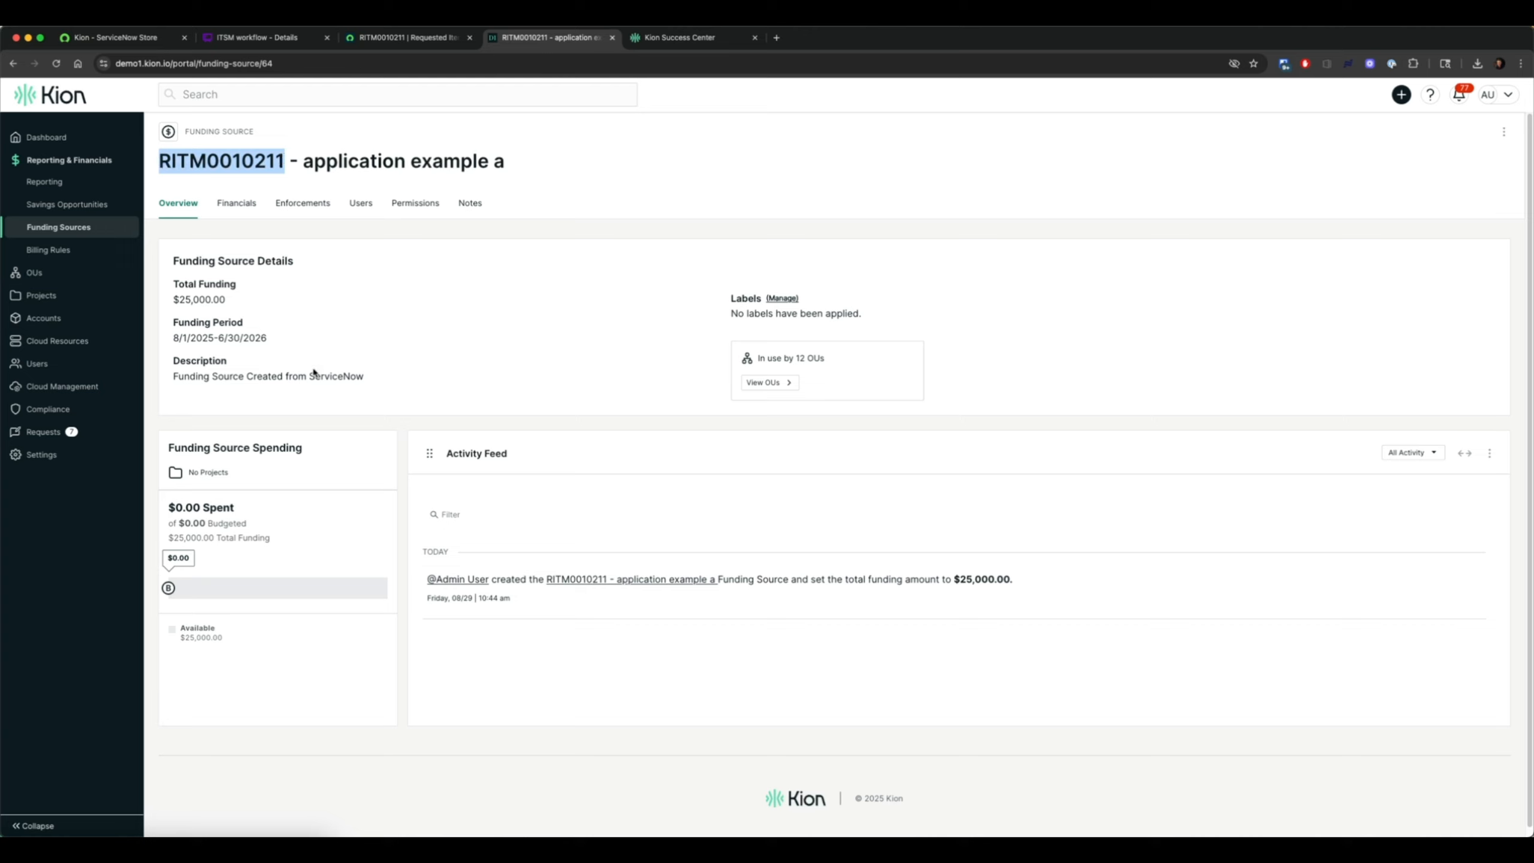
pyautogui.moveTo(313, 373); pyautogui.dragTo(372, 380)
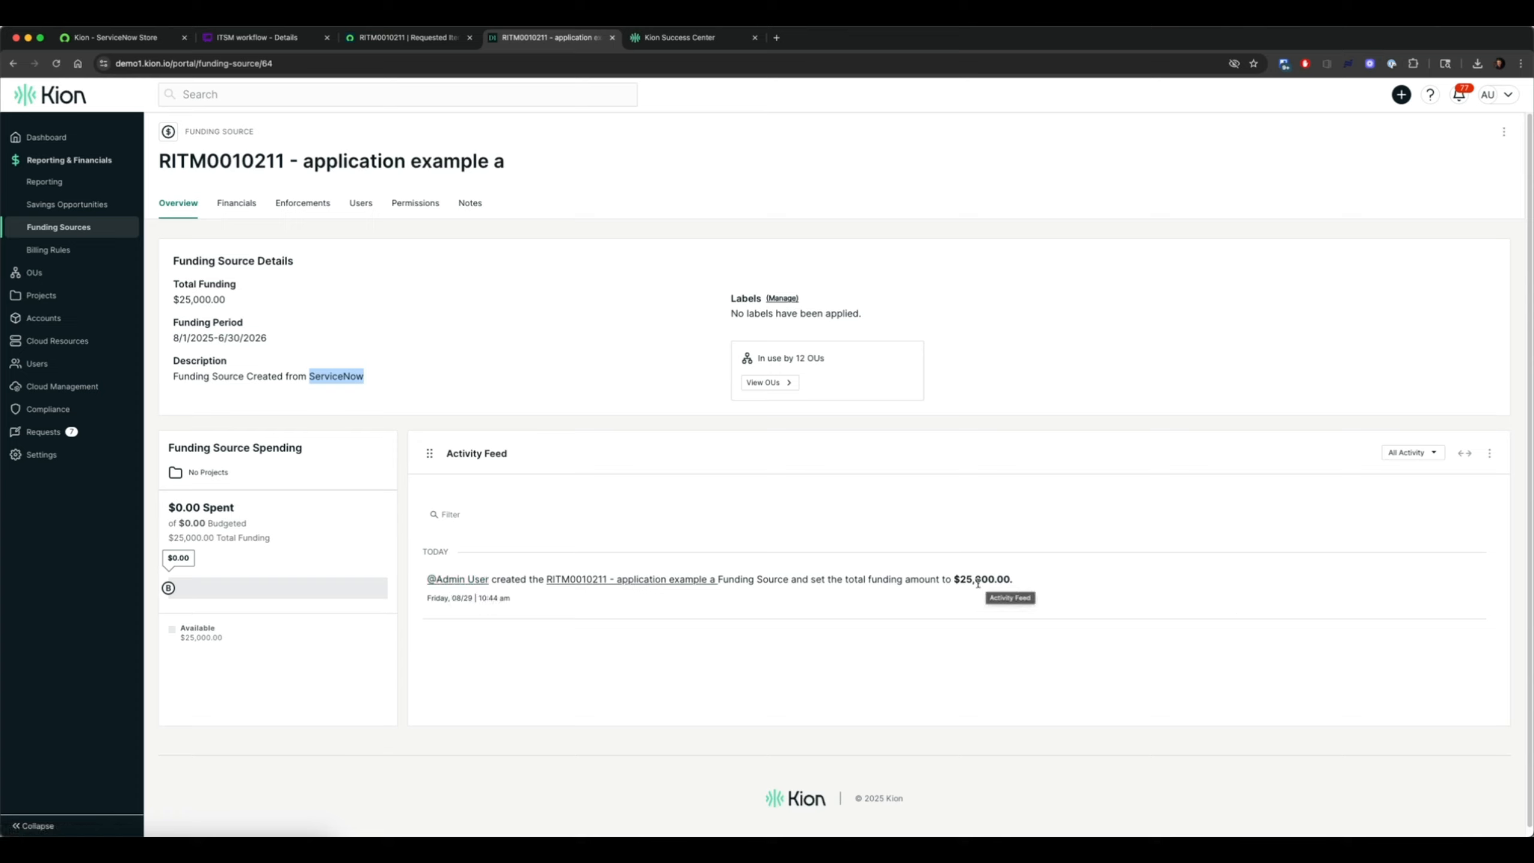
# Step: Open the application example a project from the funding source's financials and view it in the organization chart
pyautogui.click(237, 204)
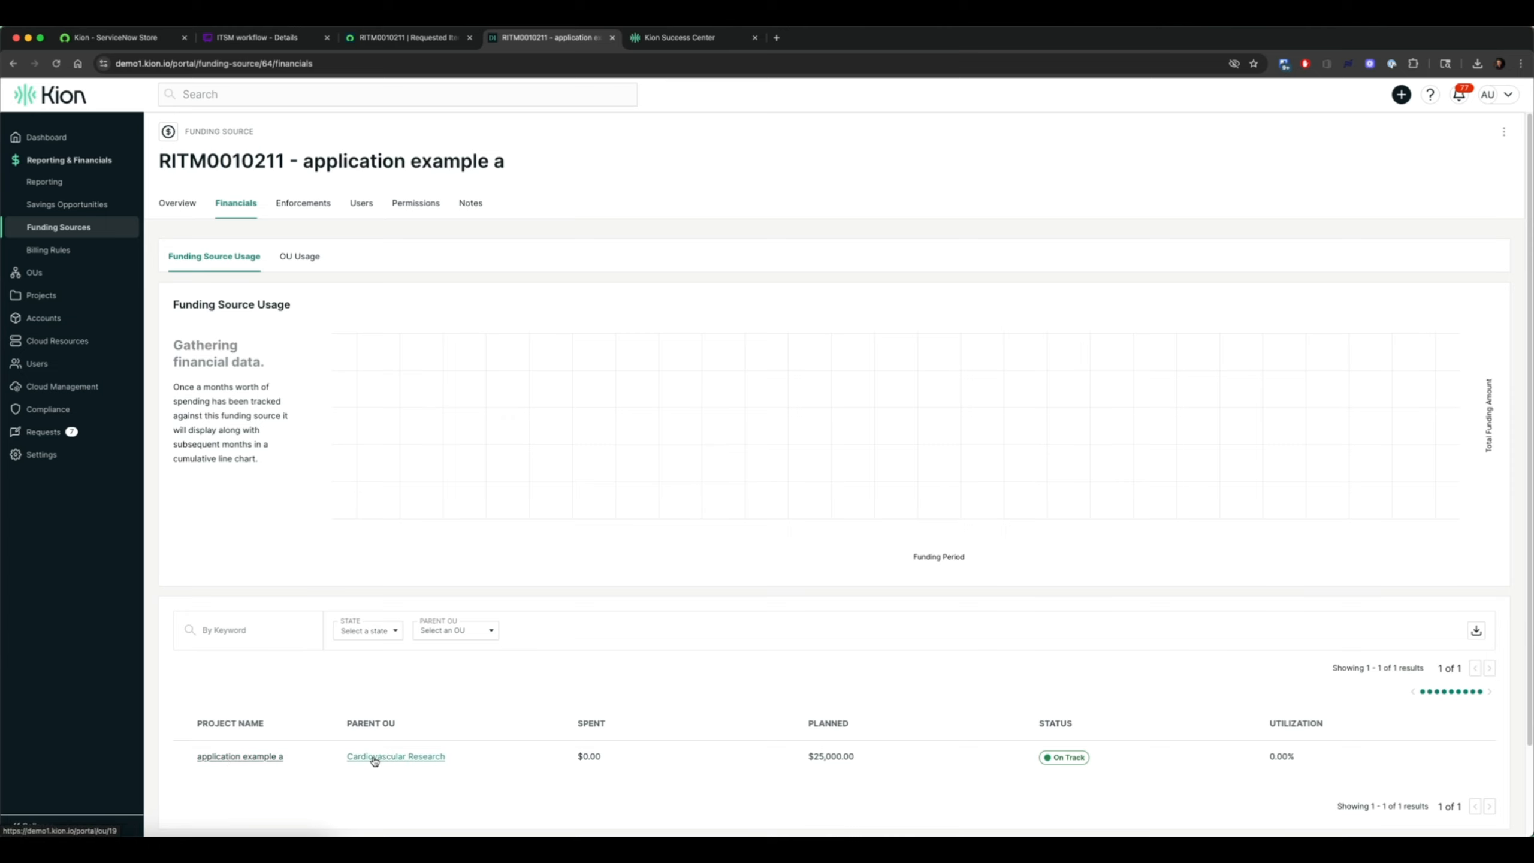
pyautogui.click(264, 761)
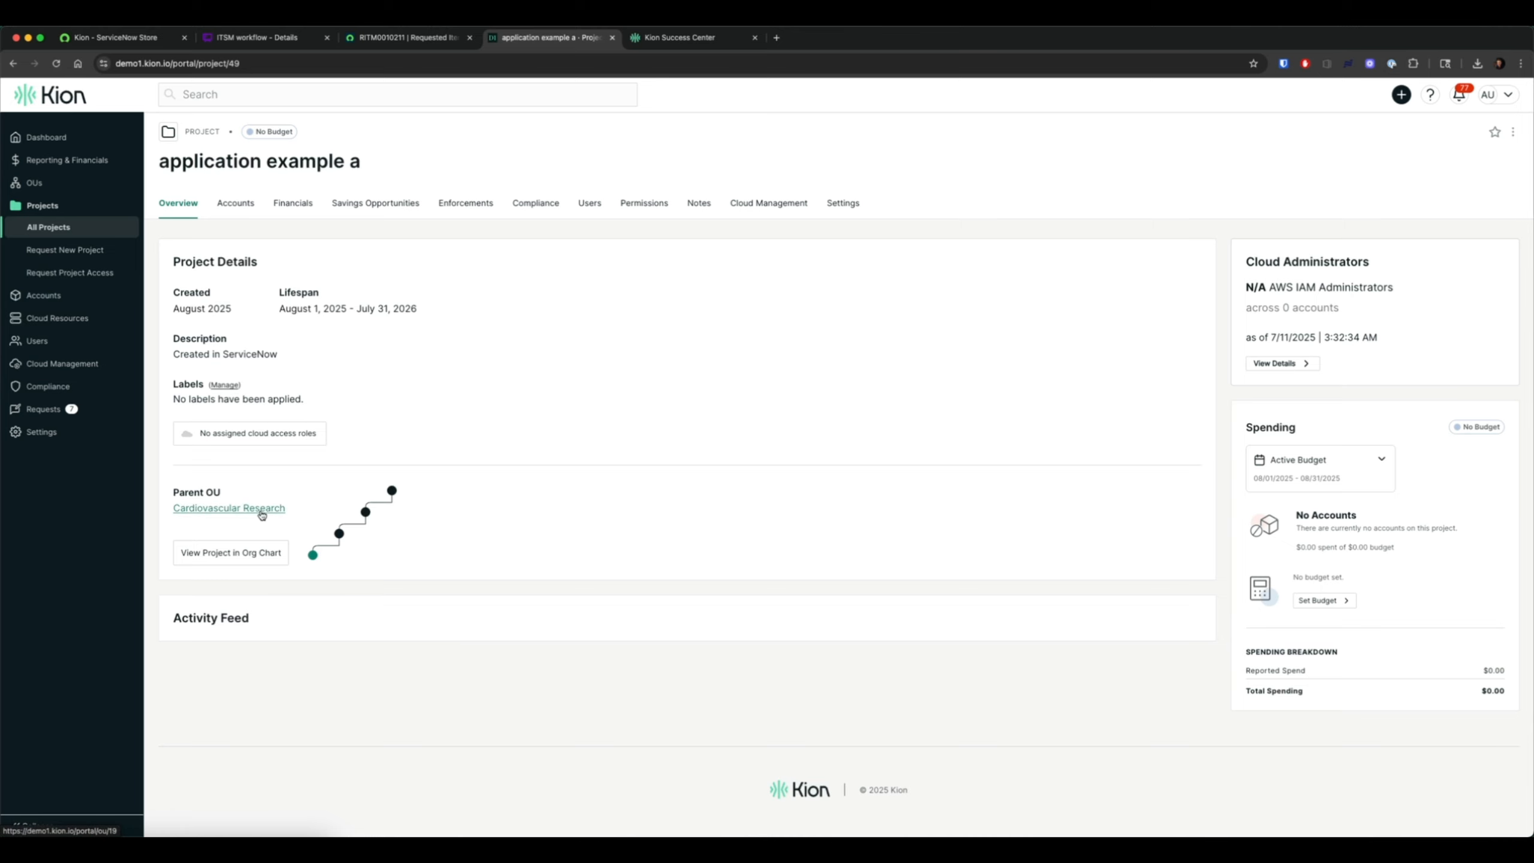
pyautogui.click(242, 559)
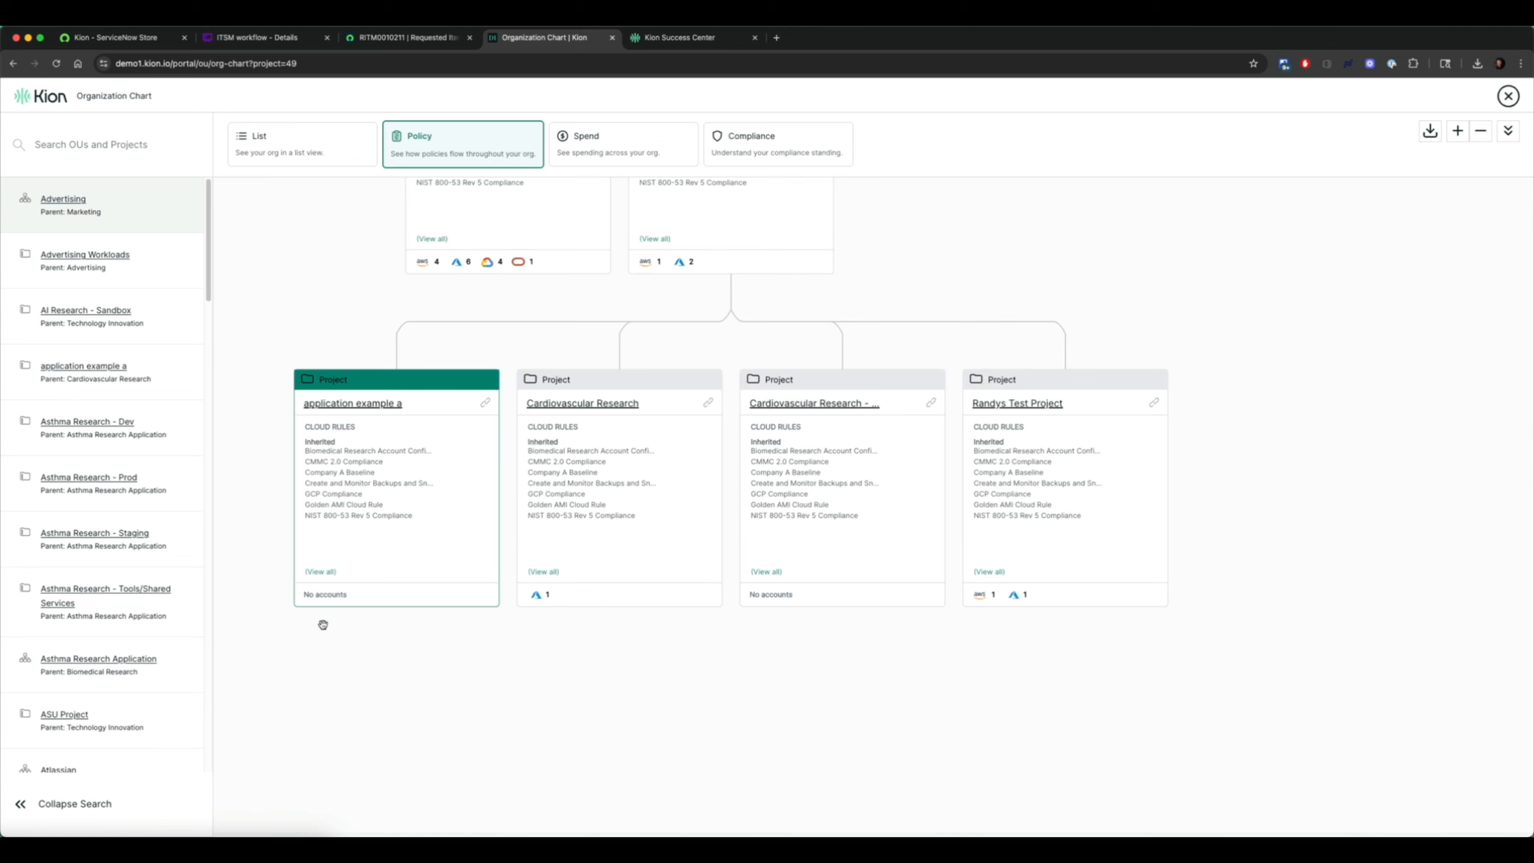
# Step: View the full list of inherited and local cloud rules for the application example a project in the organization chart
pyautogui.click(320, 573)
pyautogui.moveTo(699, 384); pyautogui.dragTo(848, 519)
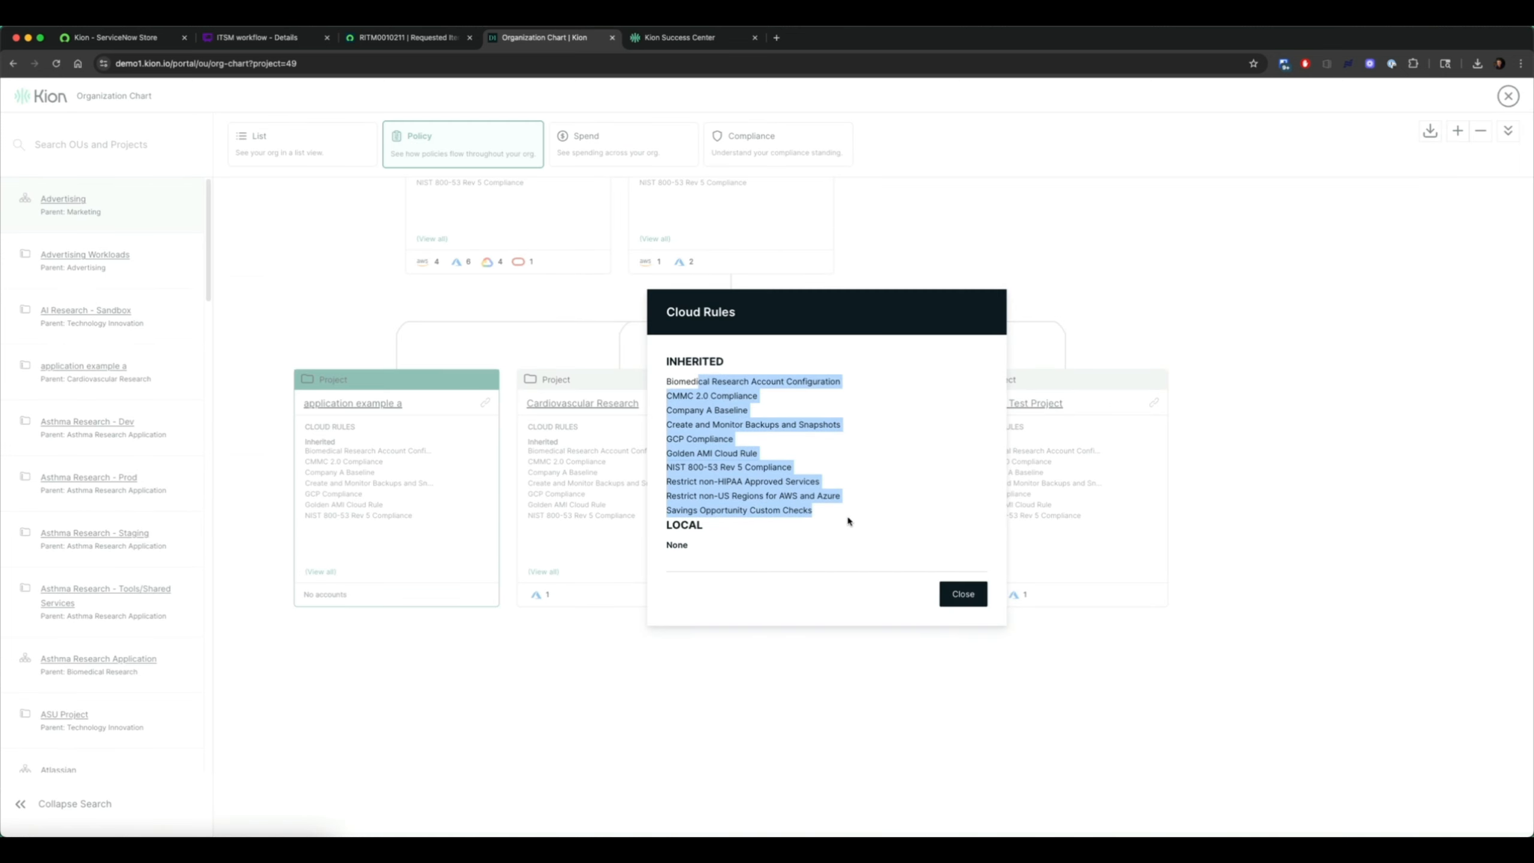
pyautogui.click(965, 594)
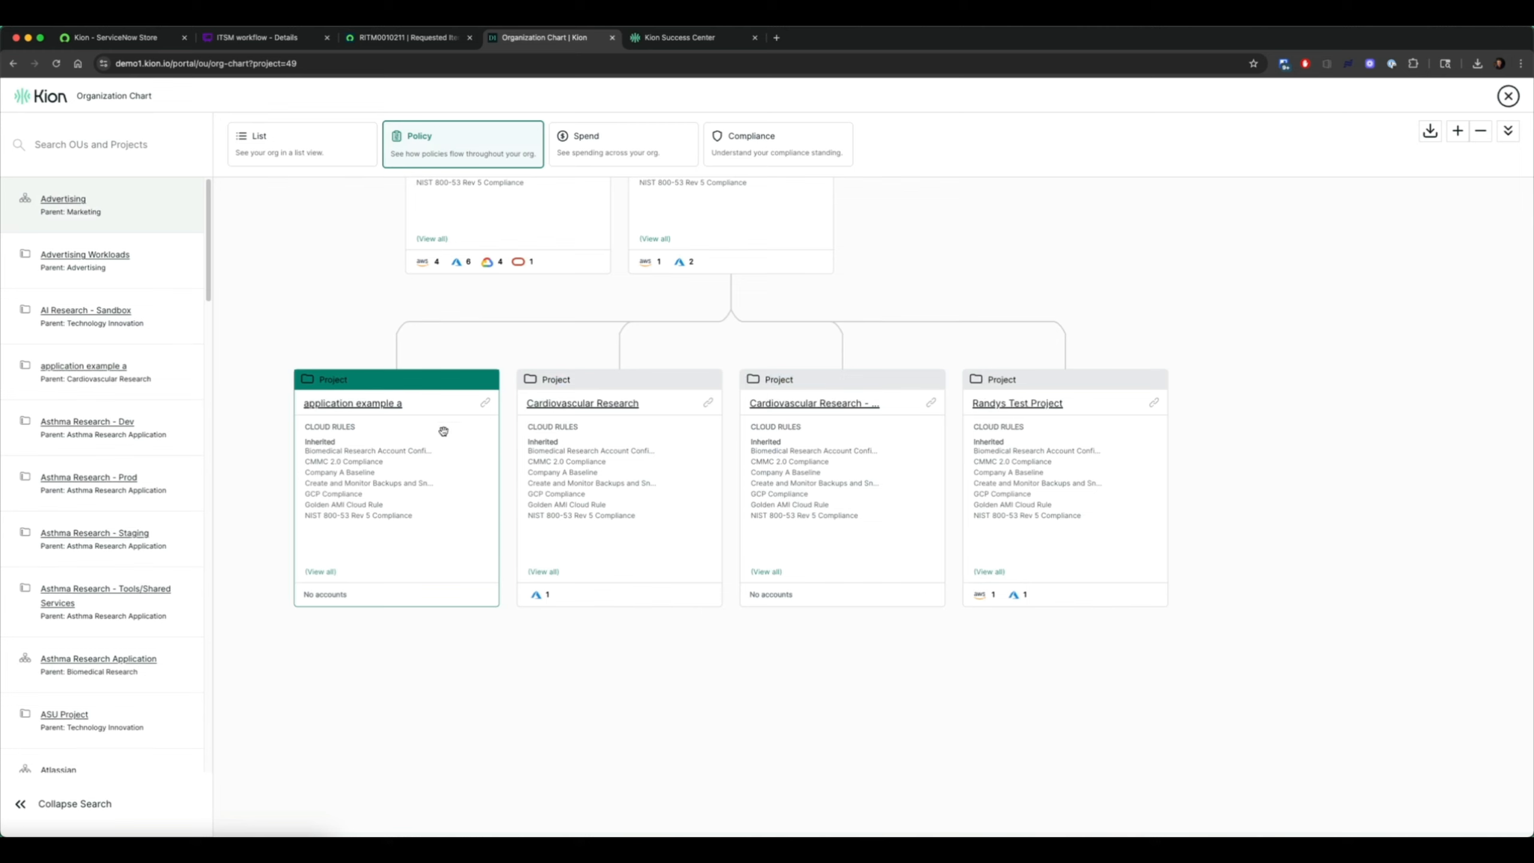
# Step: Open the application example a project and check the dates of its upcoming budget in the financials
pyautogui.click(380, 404)
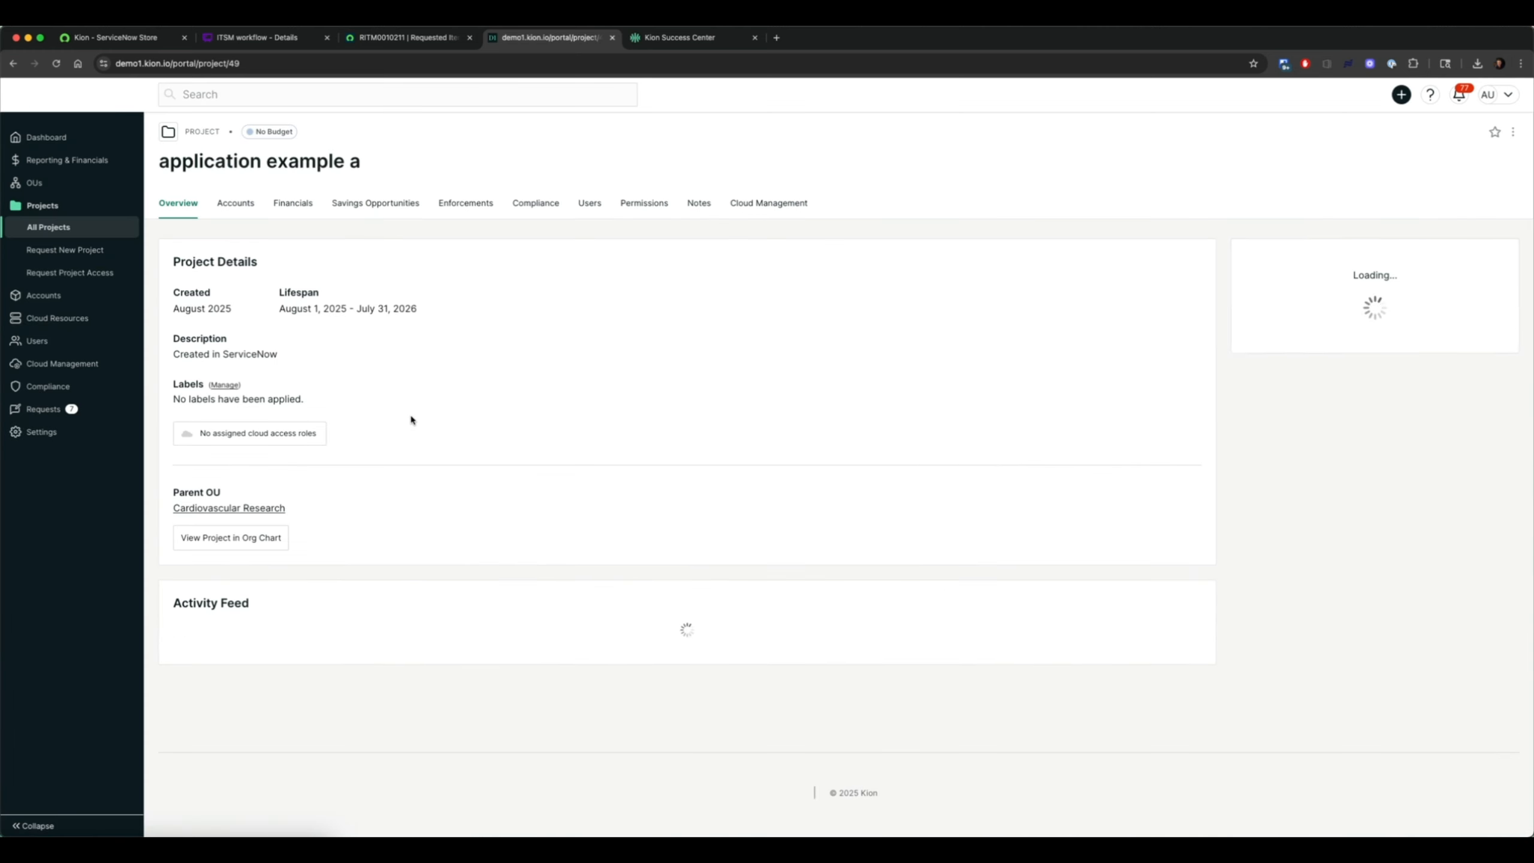
pyautogui.click(284, 207)
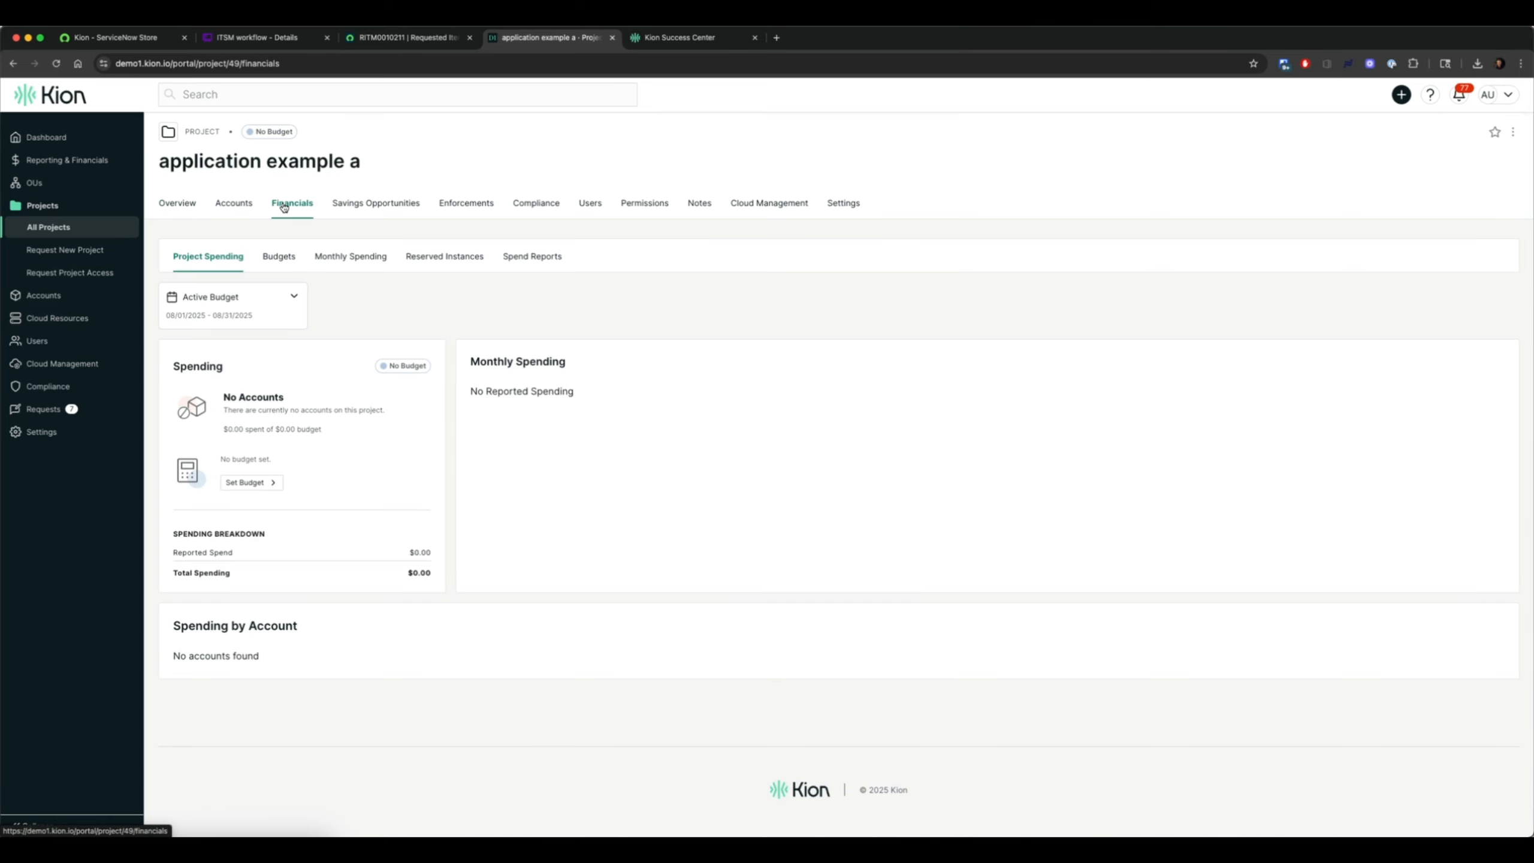
pyautogui.click(278, 259)
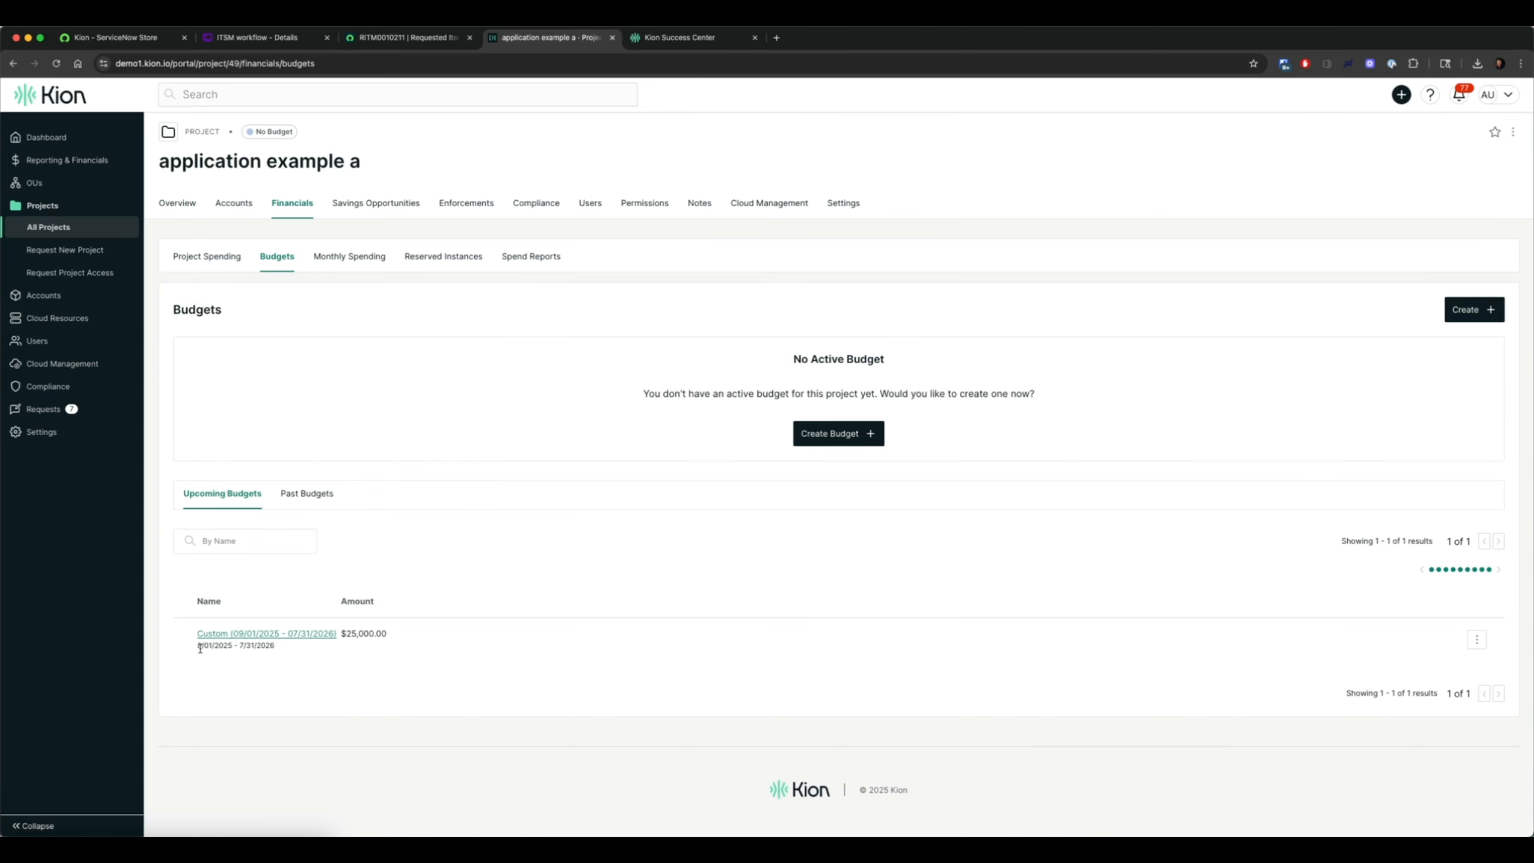
pyautogui.moveTo(200, 648); pyautogui.dragTo(271, 649)
pyautogui.click(283, 653)
# Step: Review the project's cloud rules, all of its cloud access roles and those assigned to the current user
pyautogui.click(754, 205)
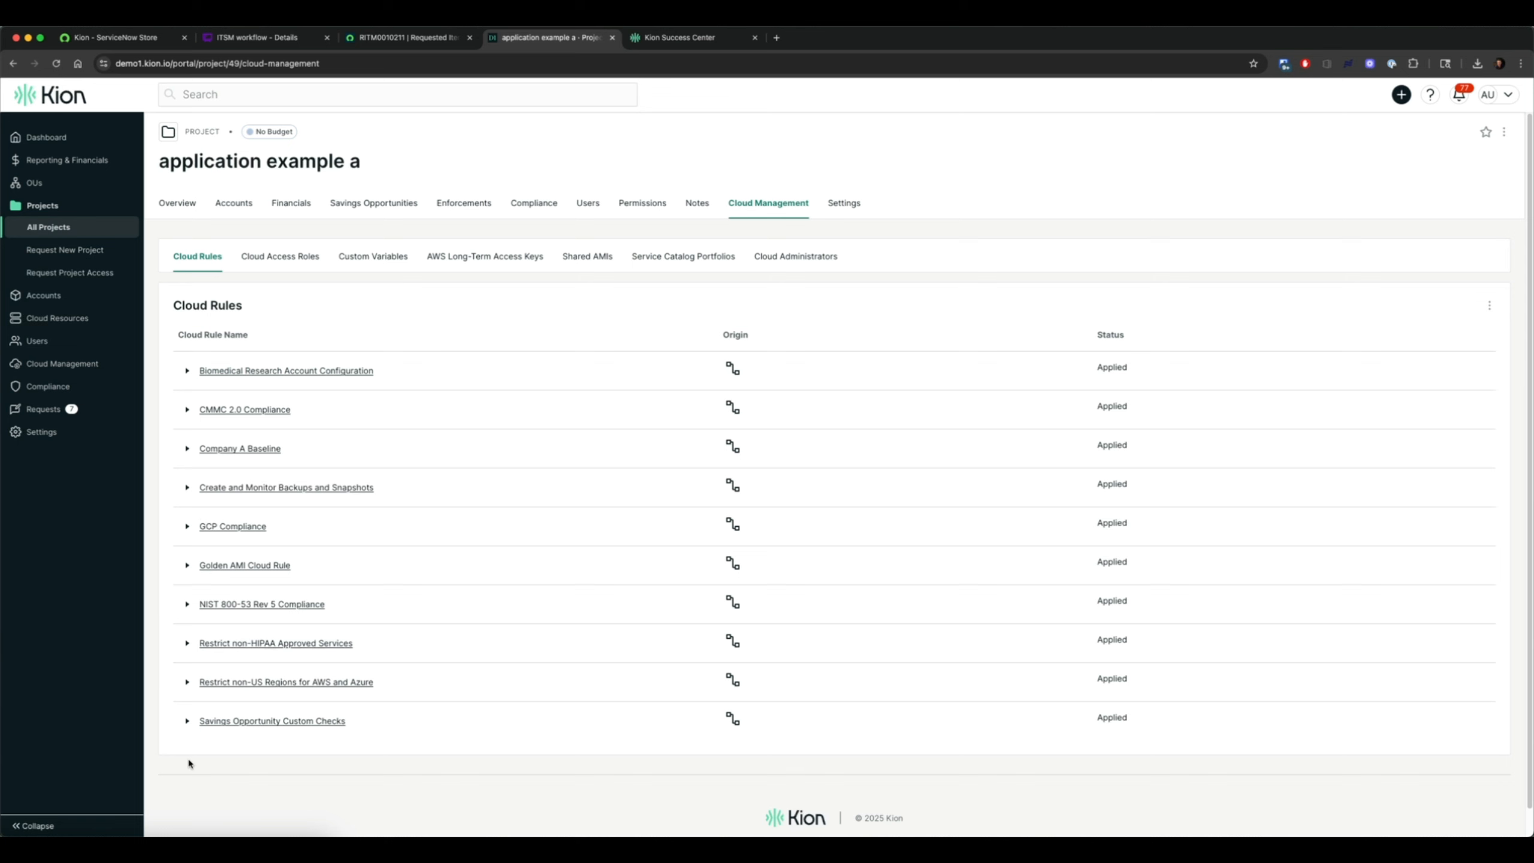
pyautogui.click(291, 259)
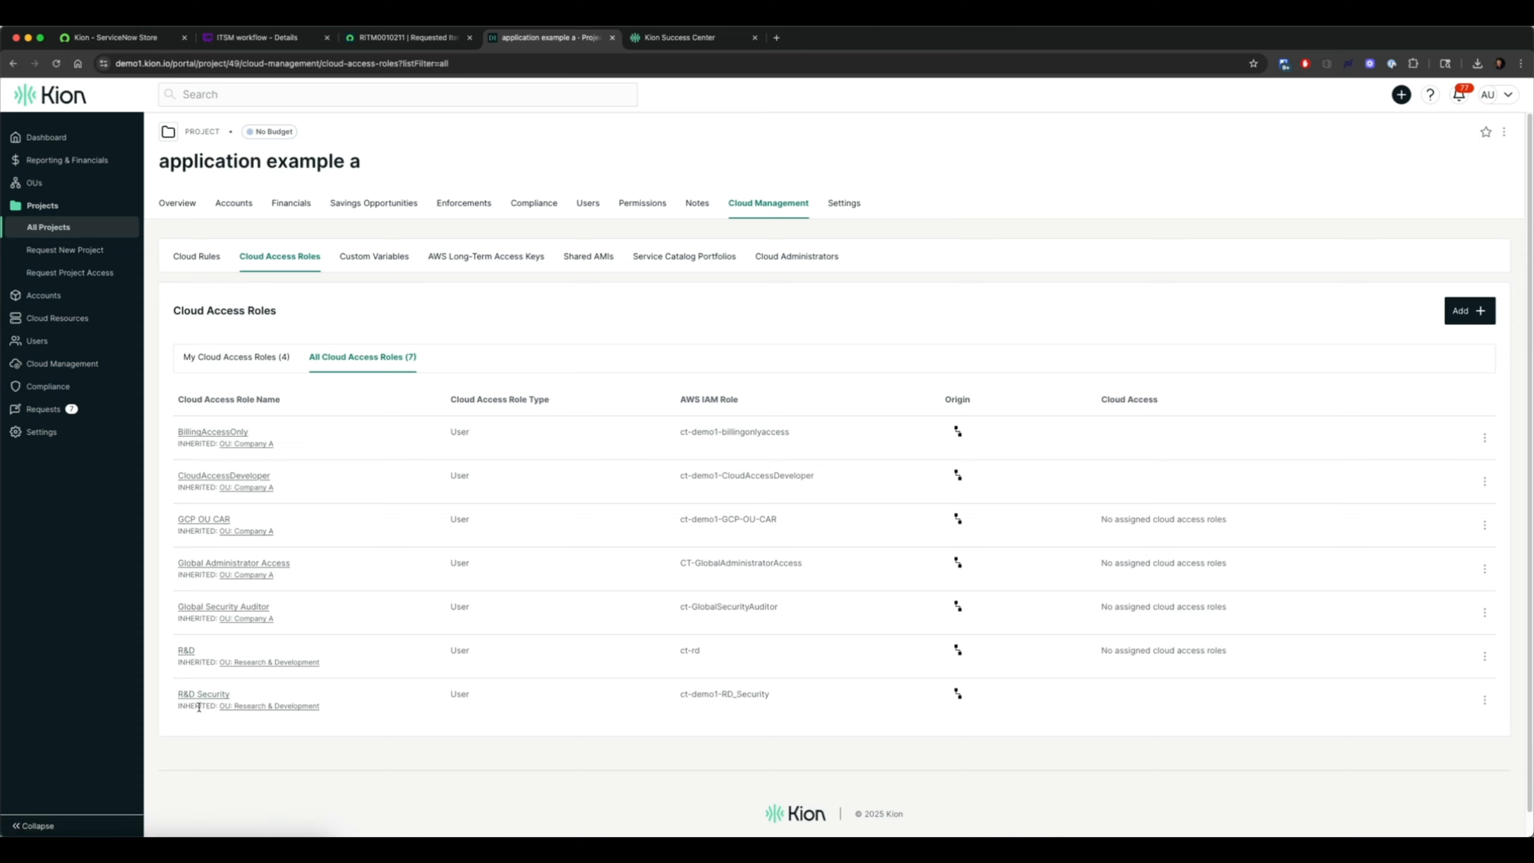
pyautogui.click(241, 356)
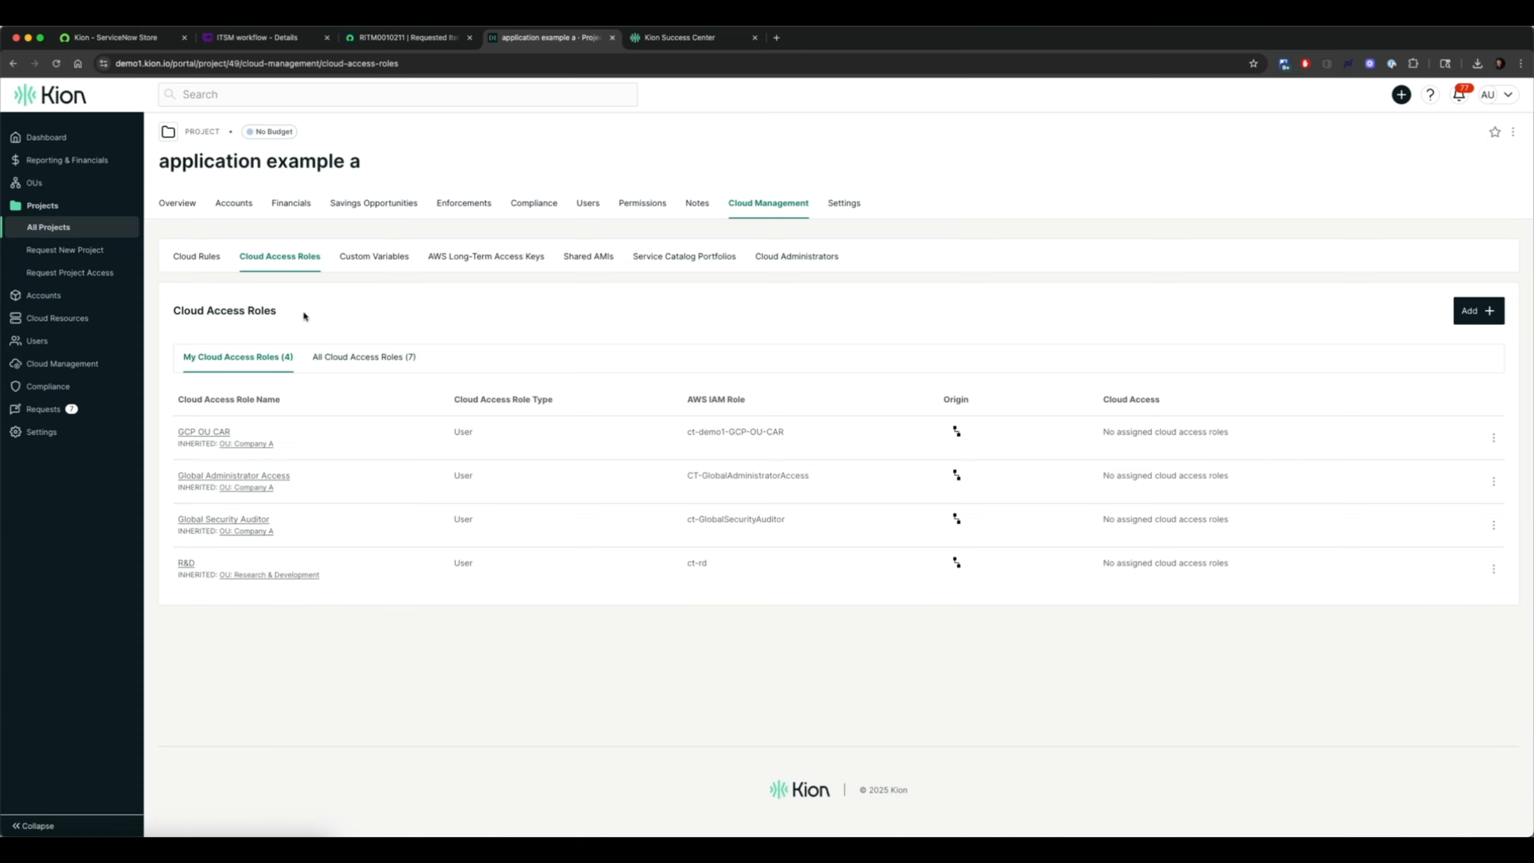
# Step: Inspect the project's enforcements, including the lifetime aggregate spend event, and view its savings opportunities summary
pyautogui.click(450, 206)
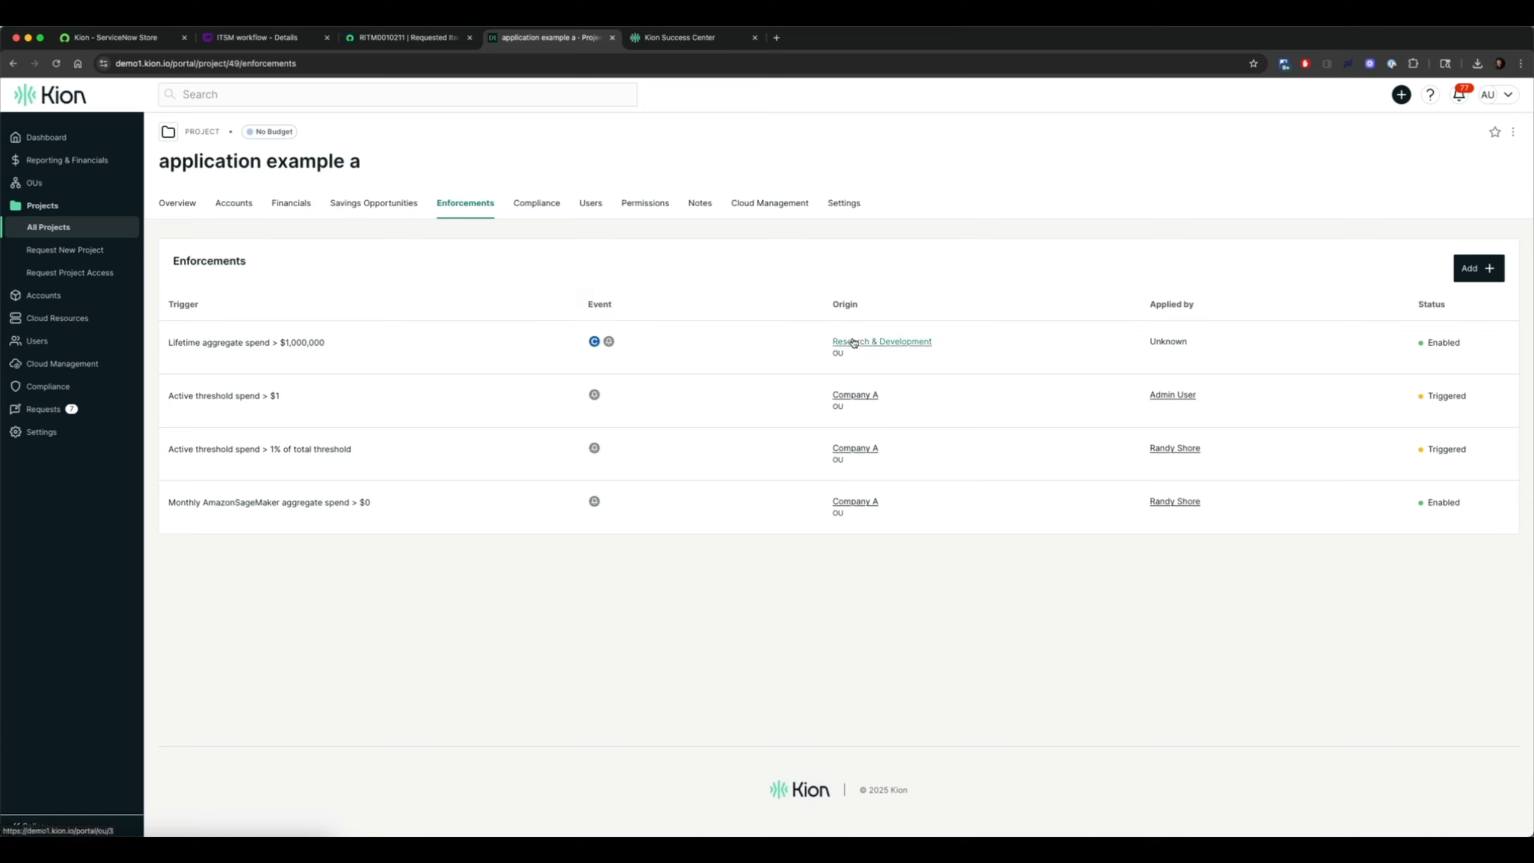
pyautogui.moveTo(594, 346)
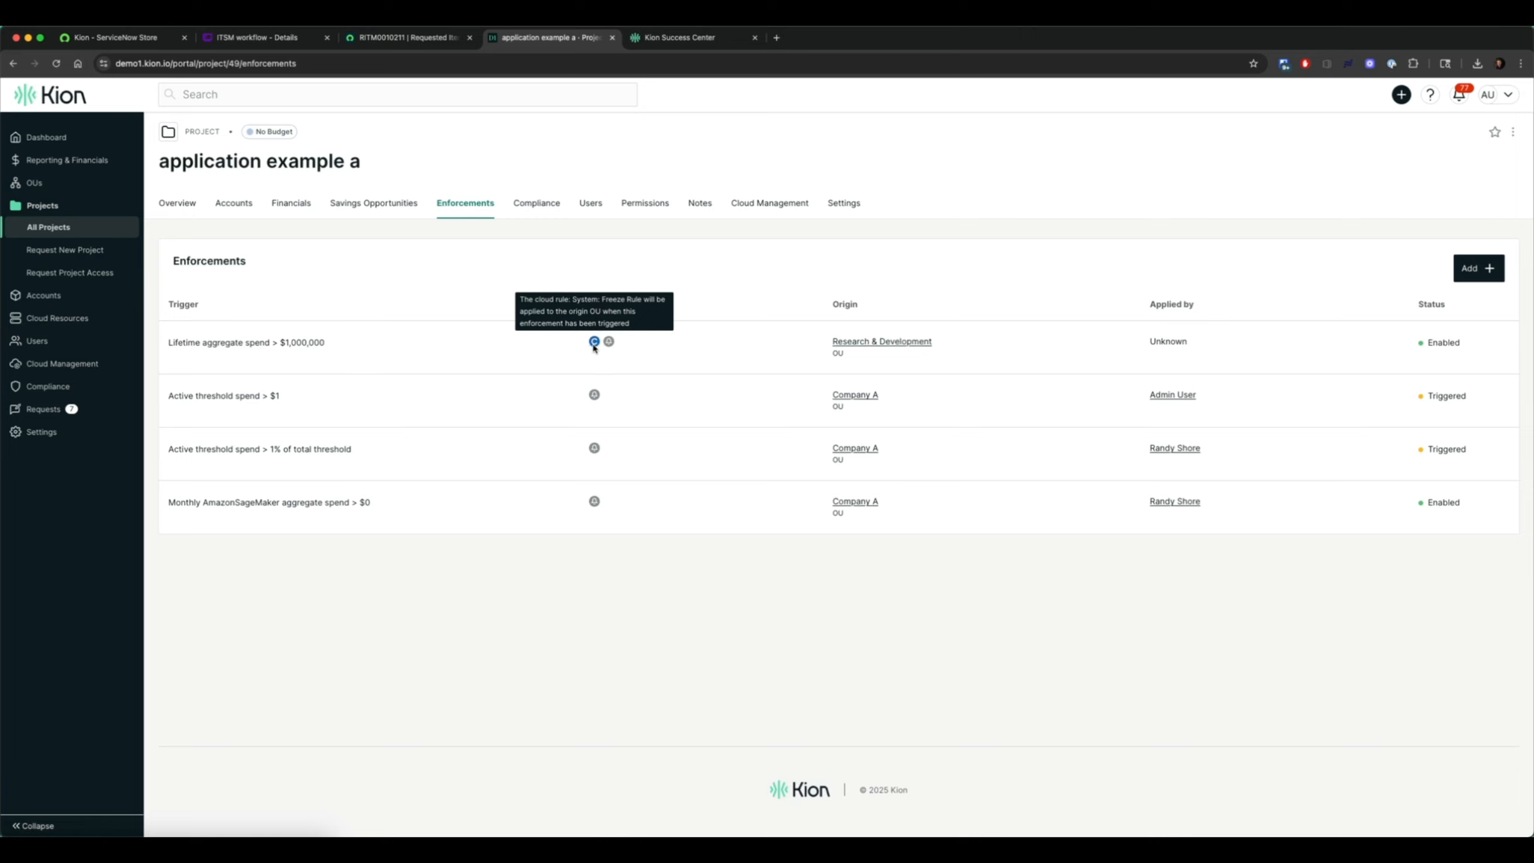
pyautogui.click(388, 214)
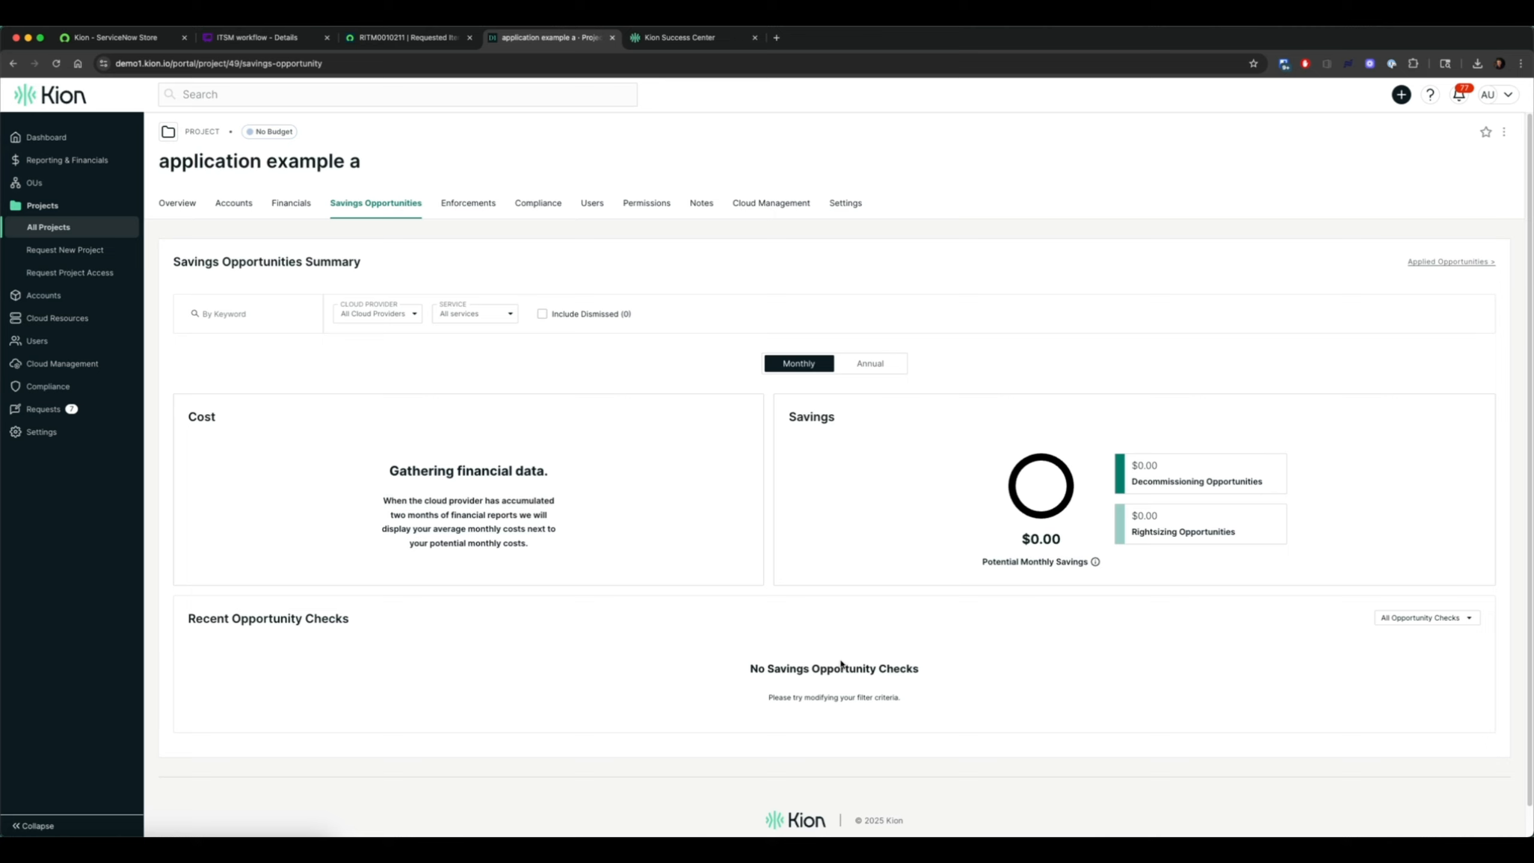
# Step: Review the project's compliance summary and the list of compliance standards applied to it
pyautogui.click(530, 210)
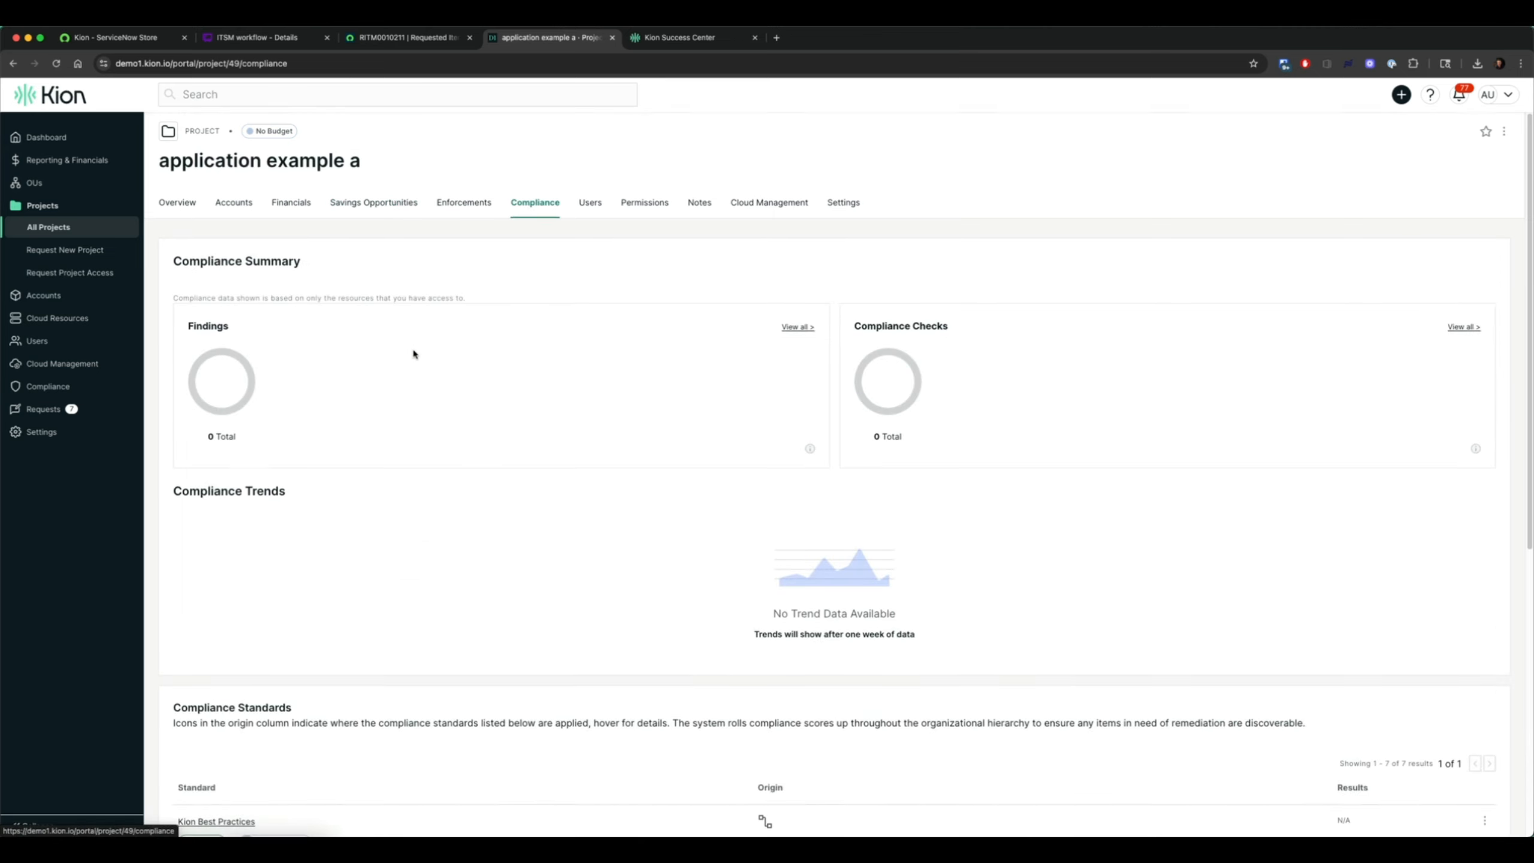
pyautogui.scroll(-8, 414, 347)
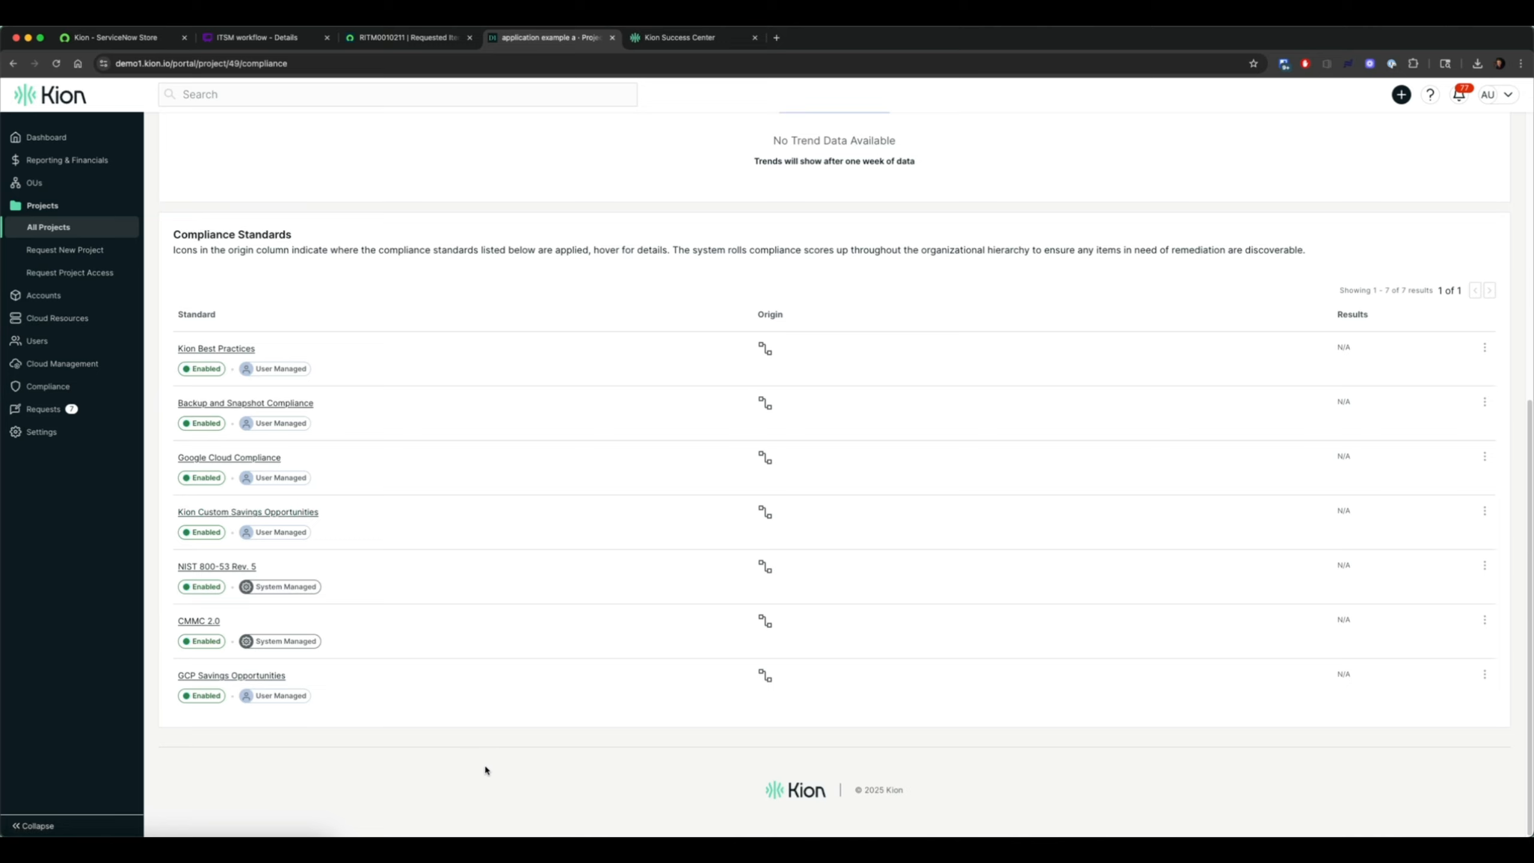
pyautogui.scroll(8, 477, 743)
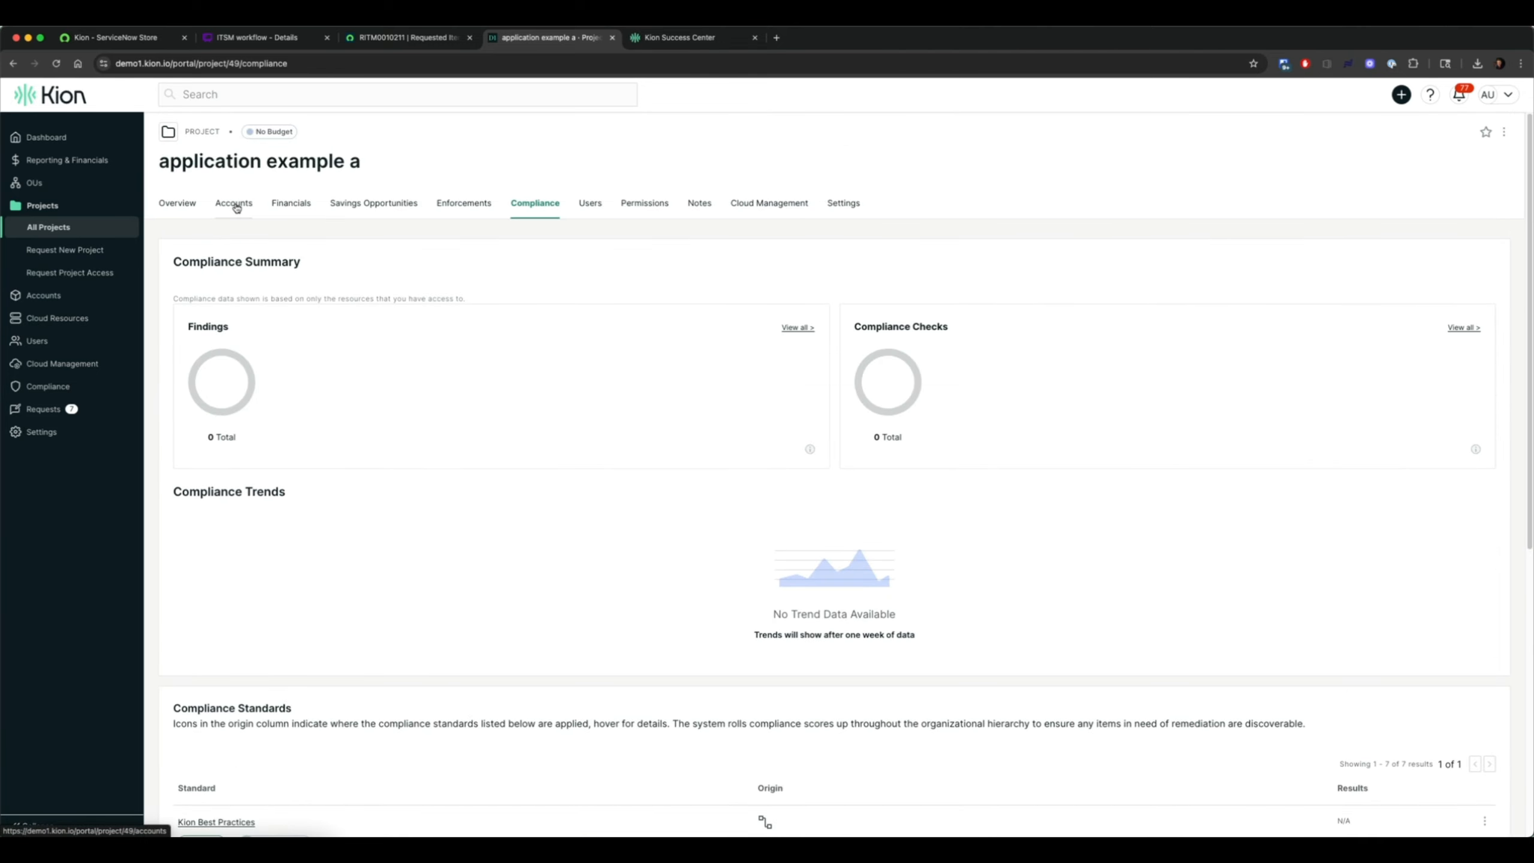
# Step: From the project's accounts, open the AWS console with Global Administrator Access web access and view the account's CloudFormation stacks
pyautogui.click(237, 209)
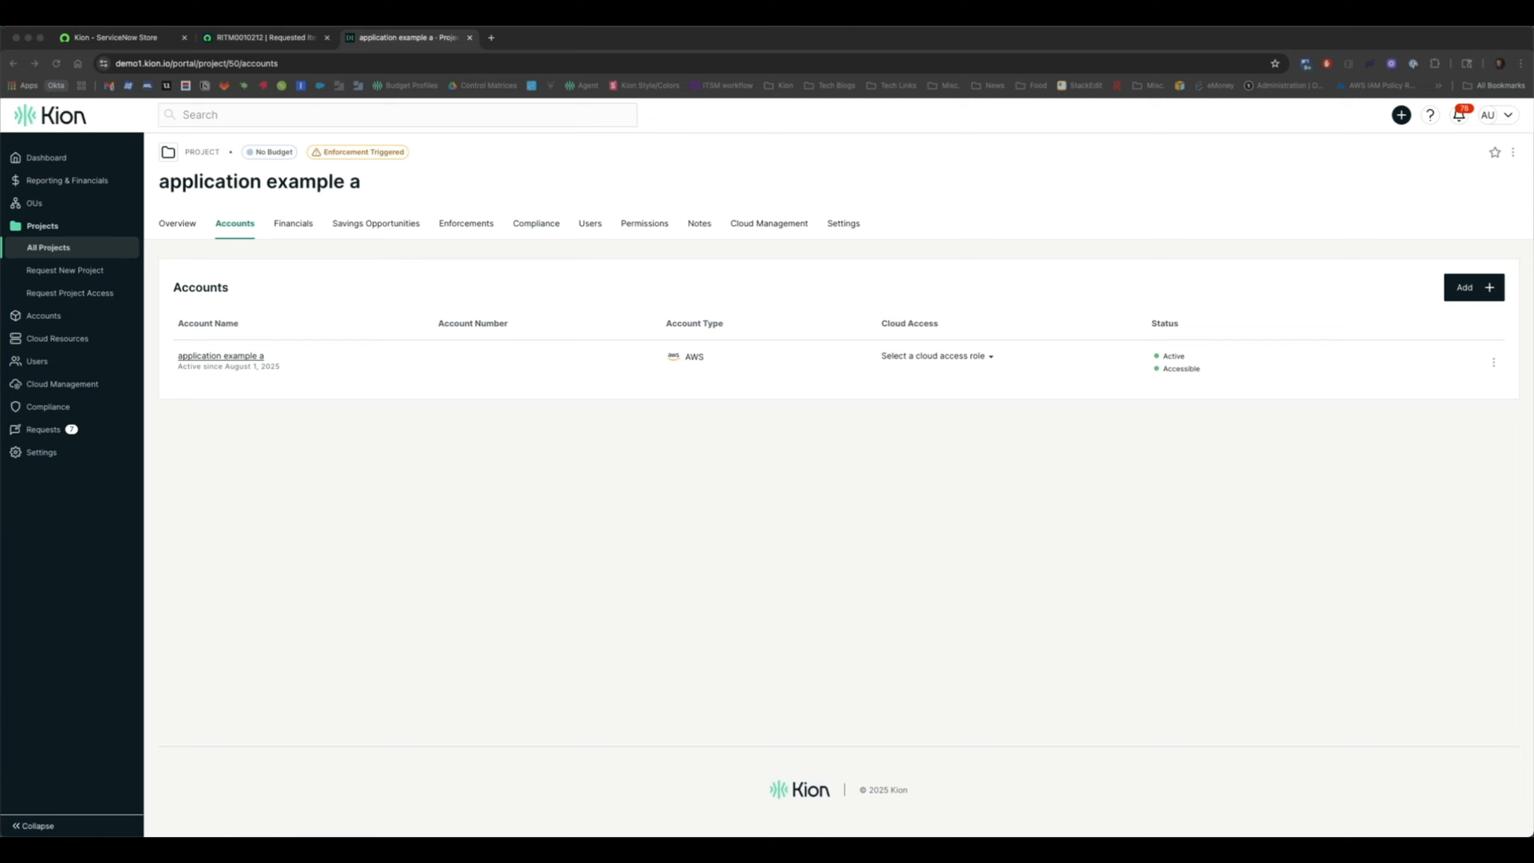
pyautogui.click(913, 361)
pyautogui.click(913, 361)
pyautogui.click(914, 361)
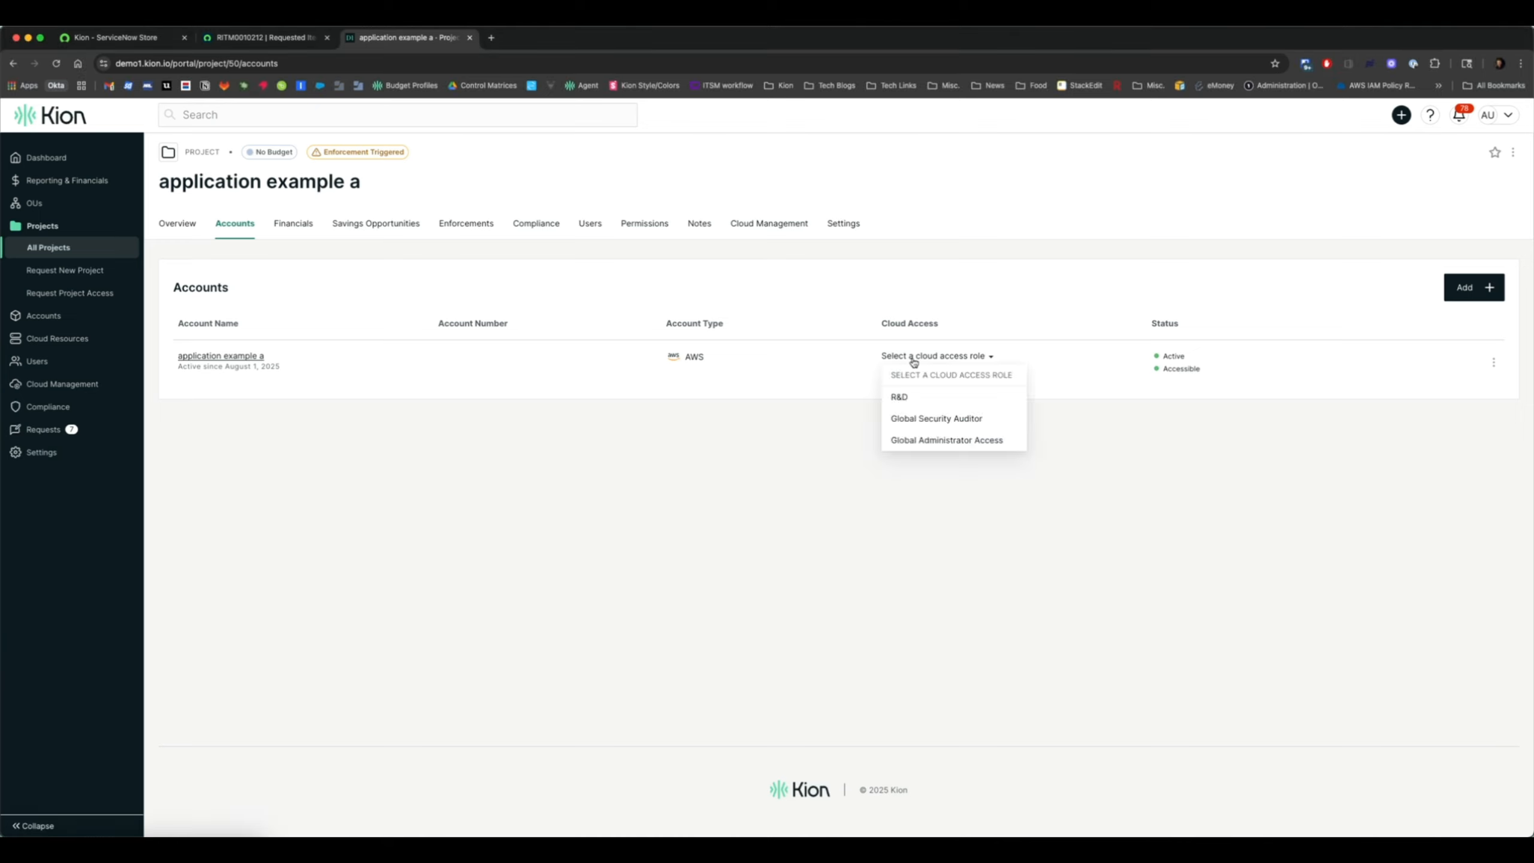
pyautogui.click(935, 442)
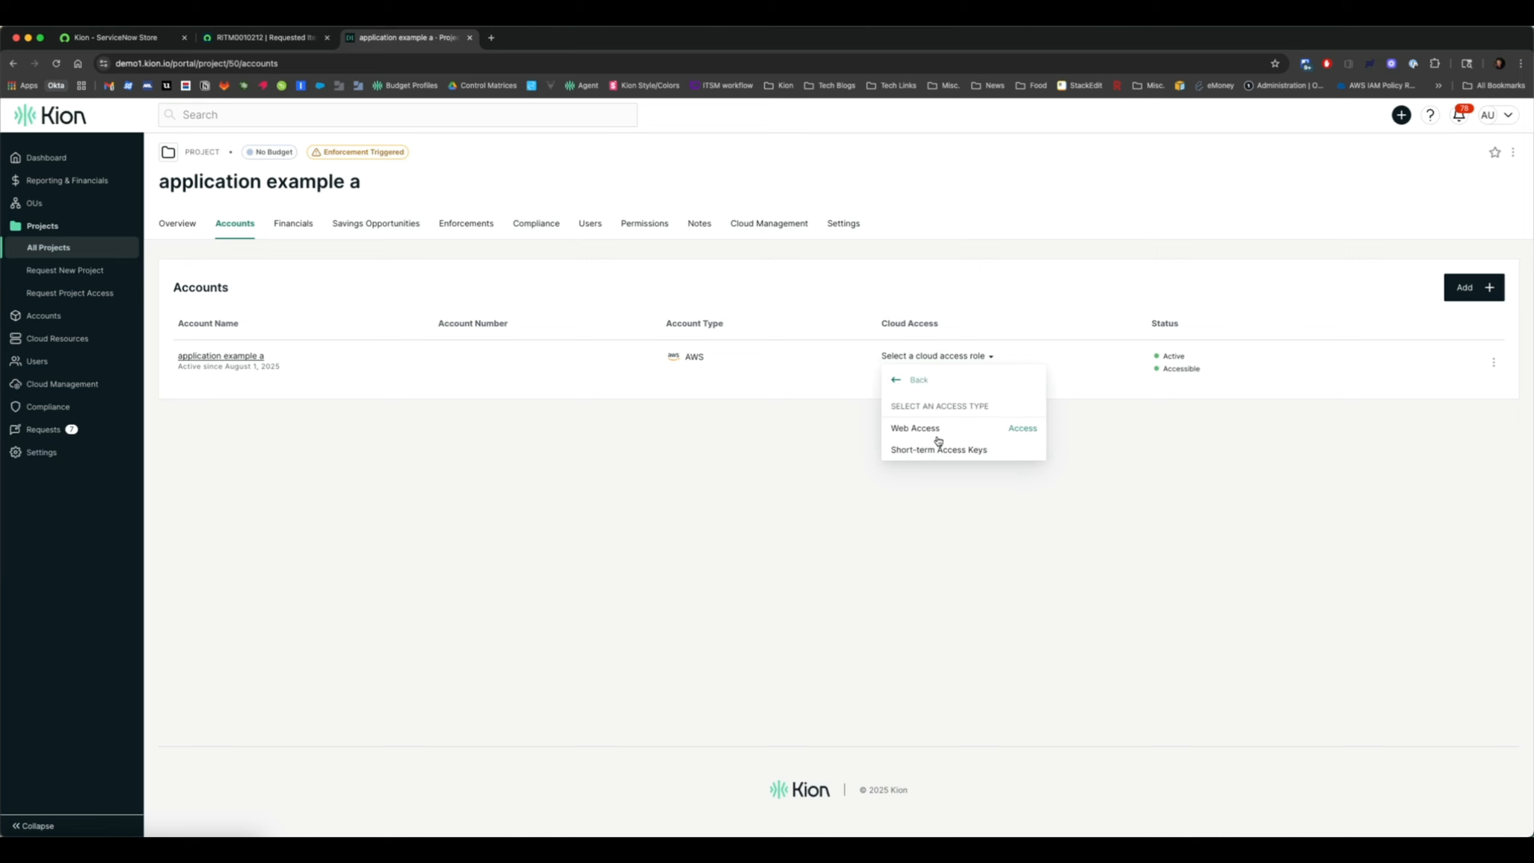
pyautogui.click(938, 429)
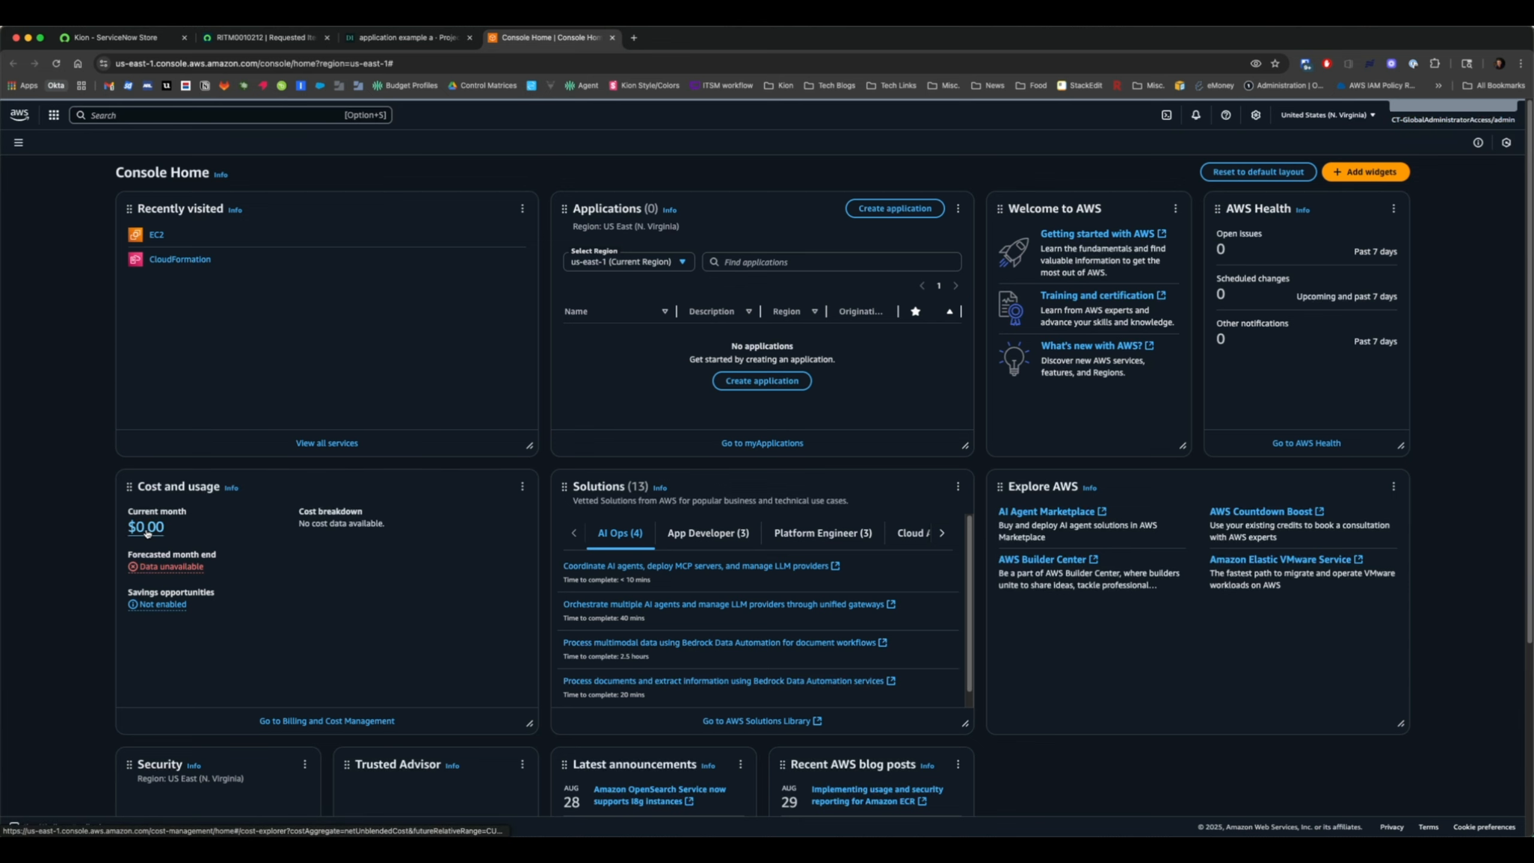
pyautogui.click(166, 261)
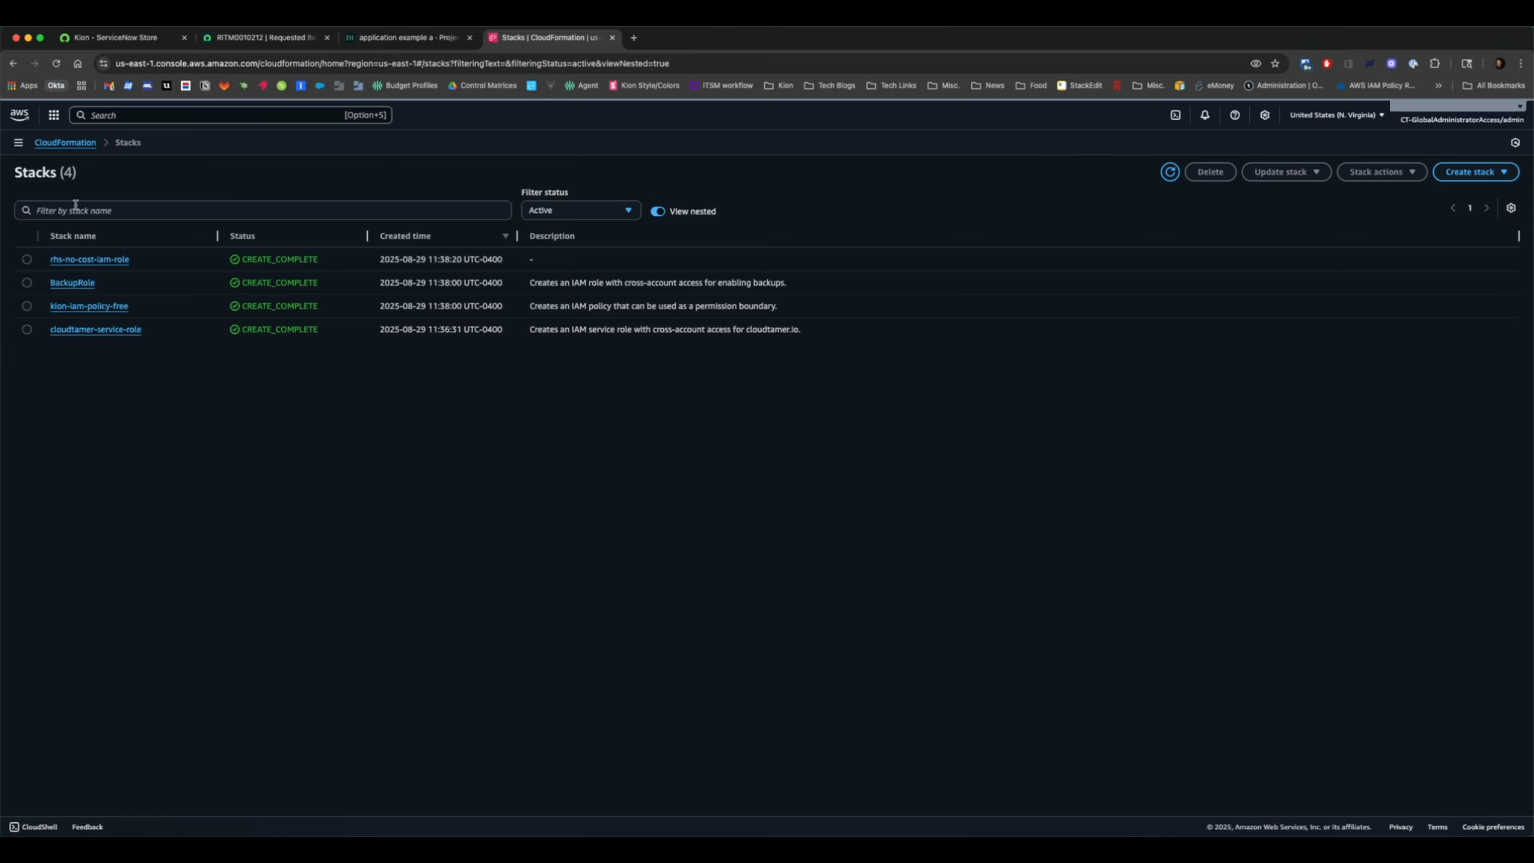
# Step: Open the EC2 instances list in AWS and switch the region to Canada Central (ca-central-1)
pyautogui.click(56, 116)
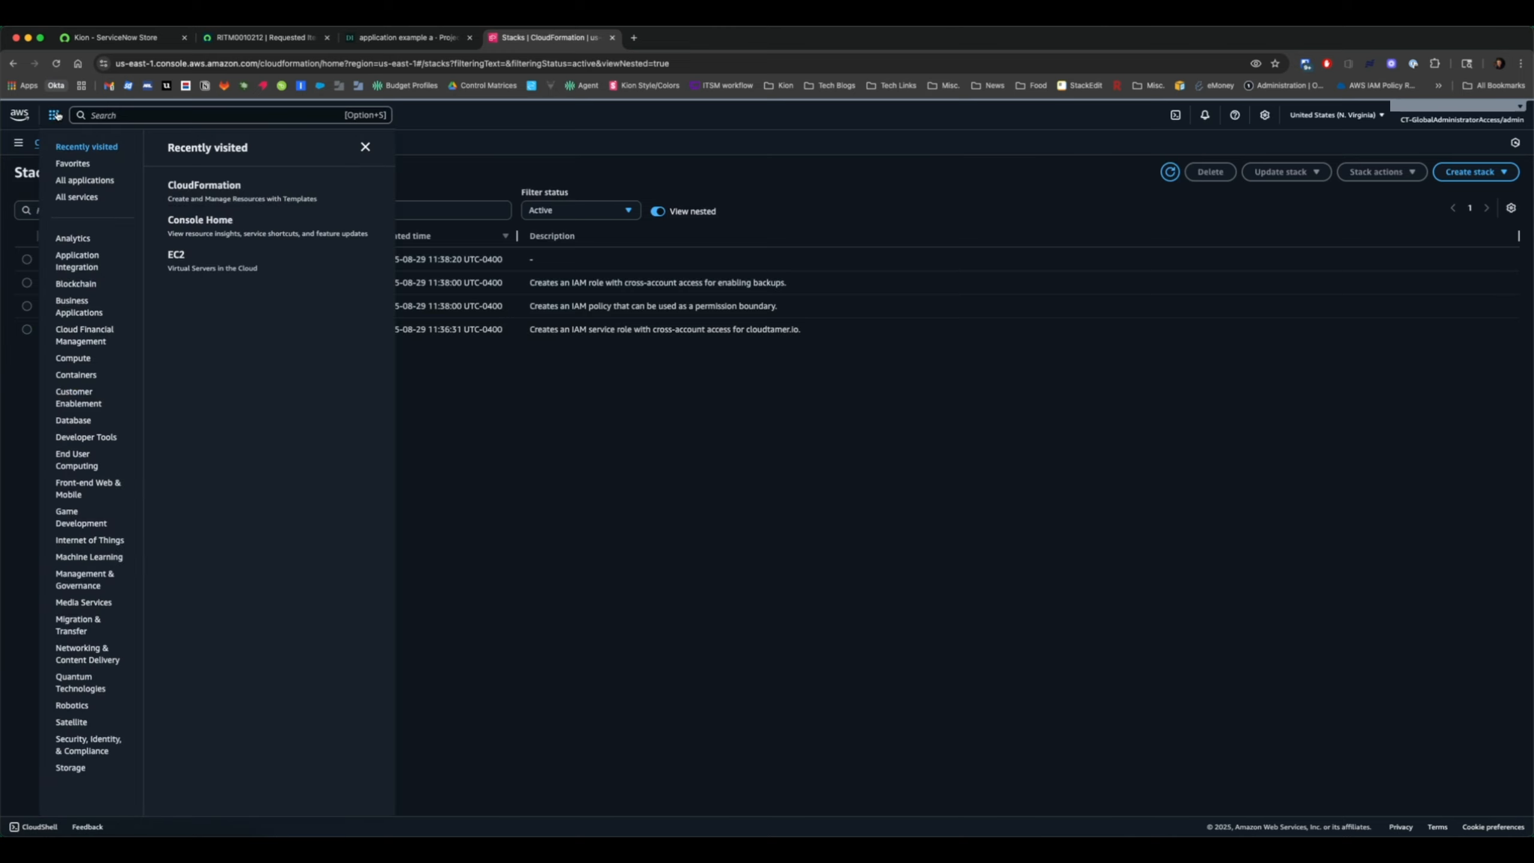
pyautogui.click(223, 255)
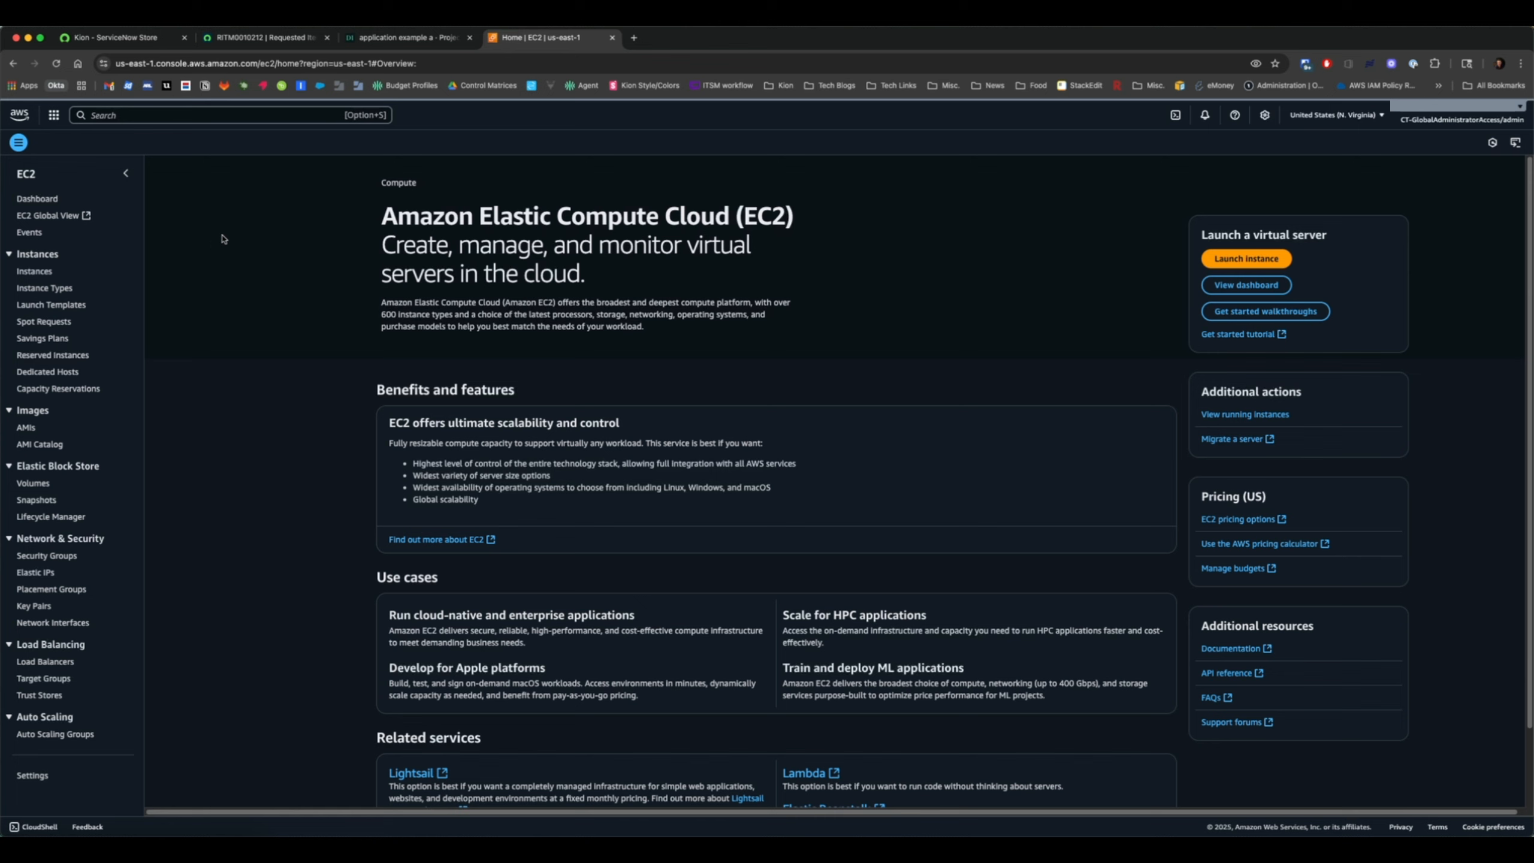
pyautogui.click(34, 272)
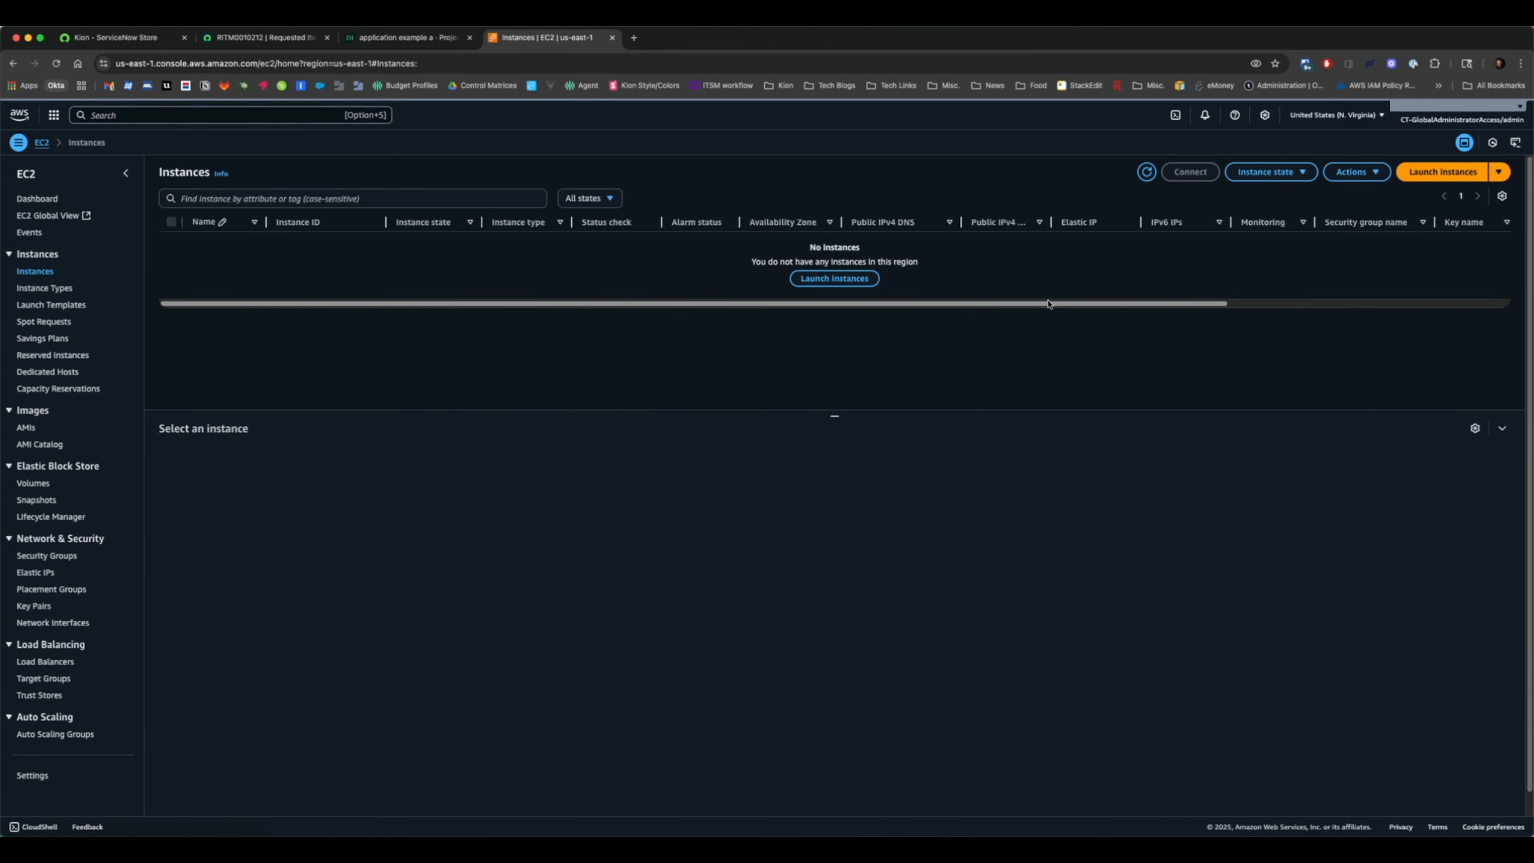
pyautogui.click(1345, 117)
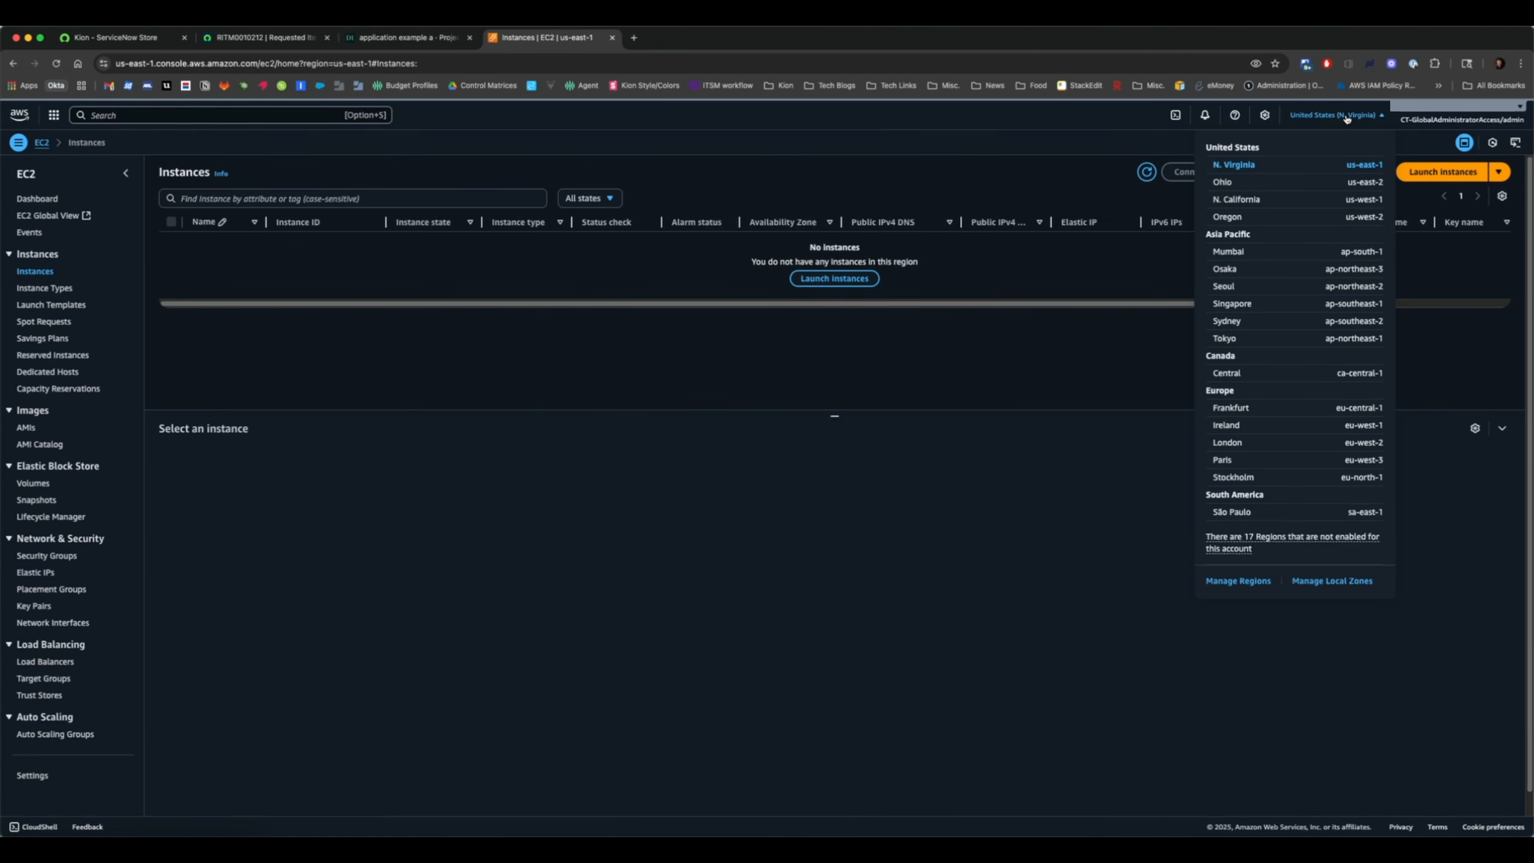
pyautogui.click(1267, 375)
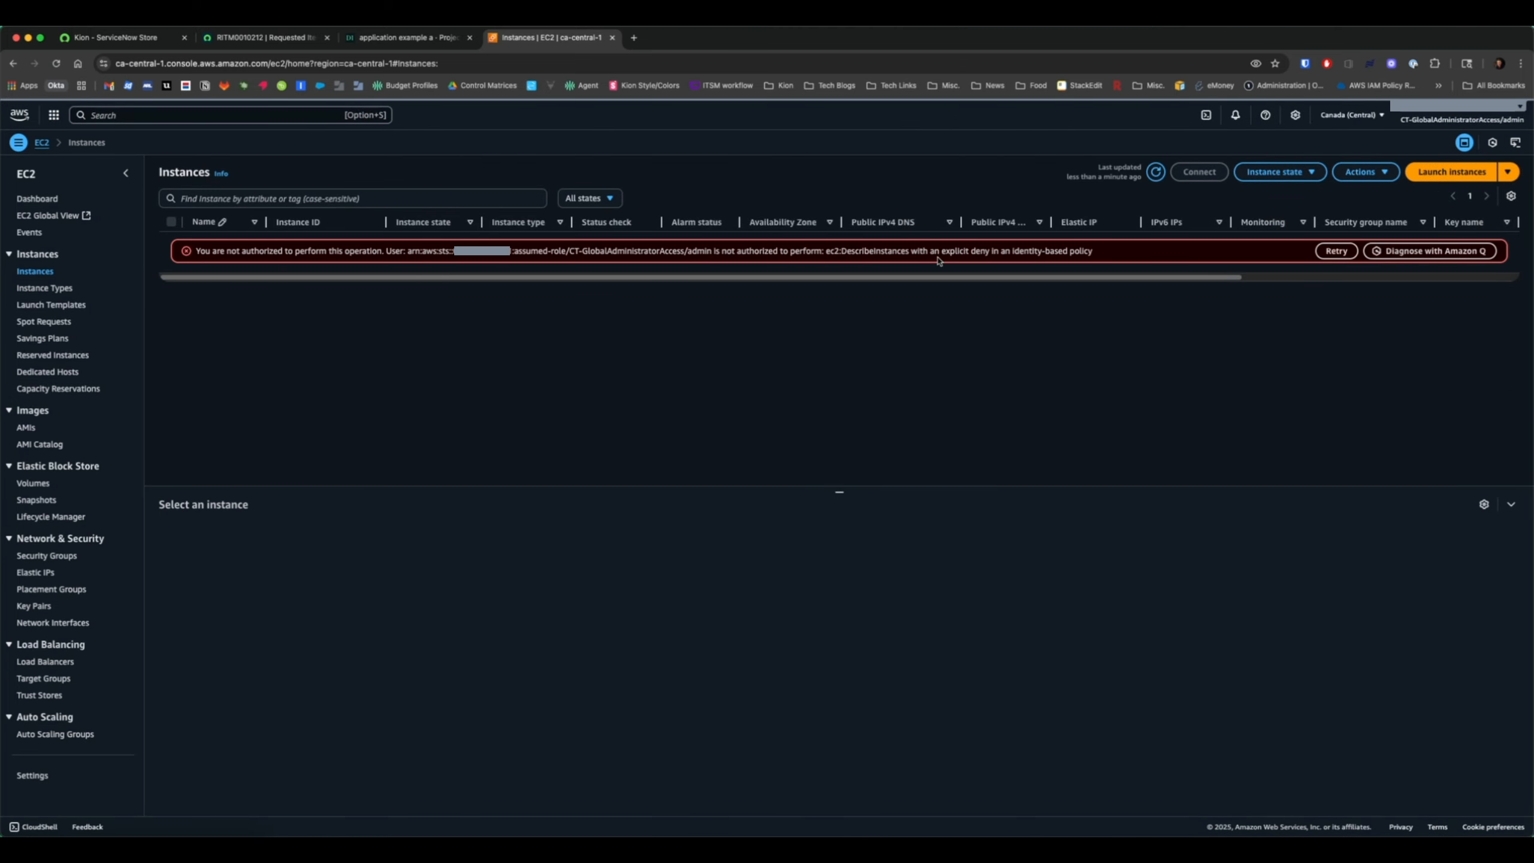
# Step: Switch to Kion and locate the "Restrict non-US Regions for AWS and Azure" rule among the project's cloud rules
pyautogui.click(423, 39)
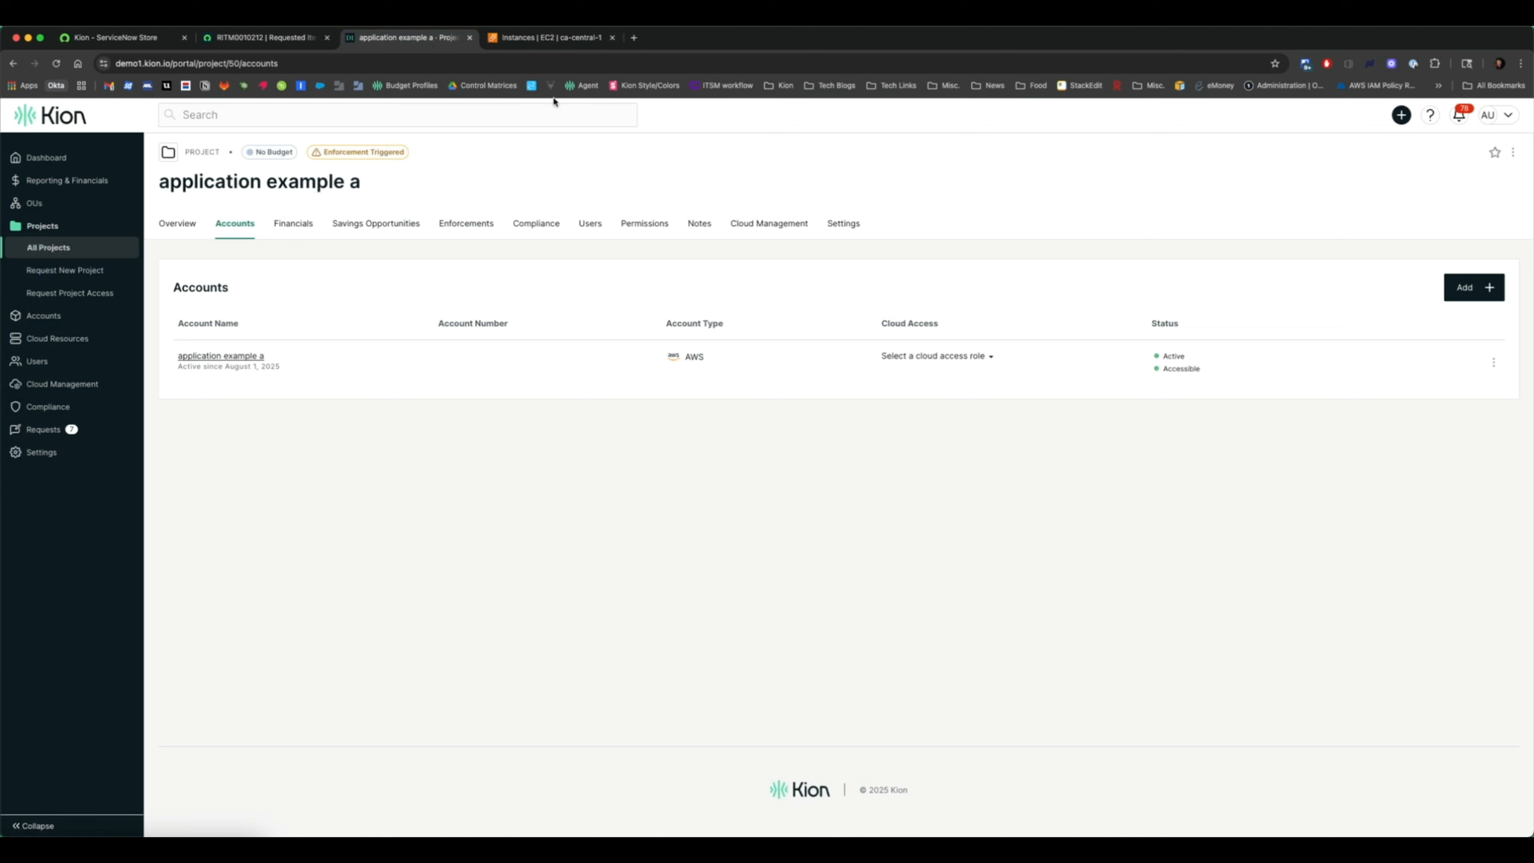
pyautogui.click(763, 225)
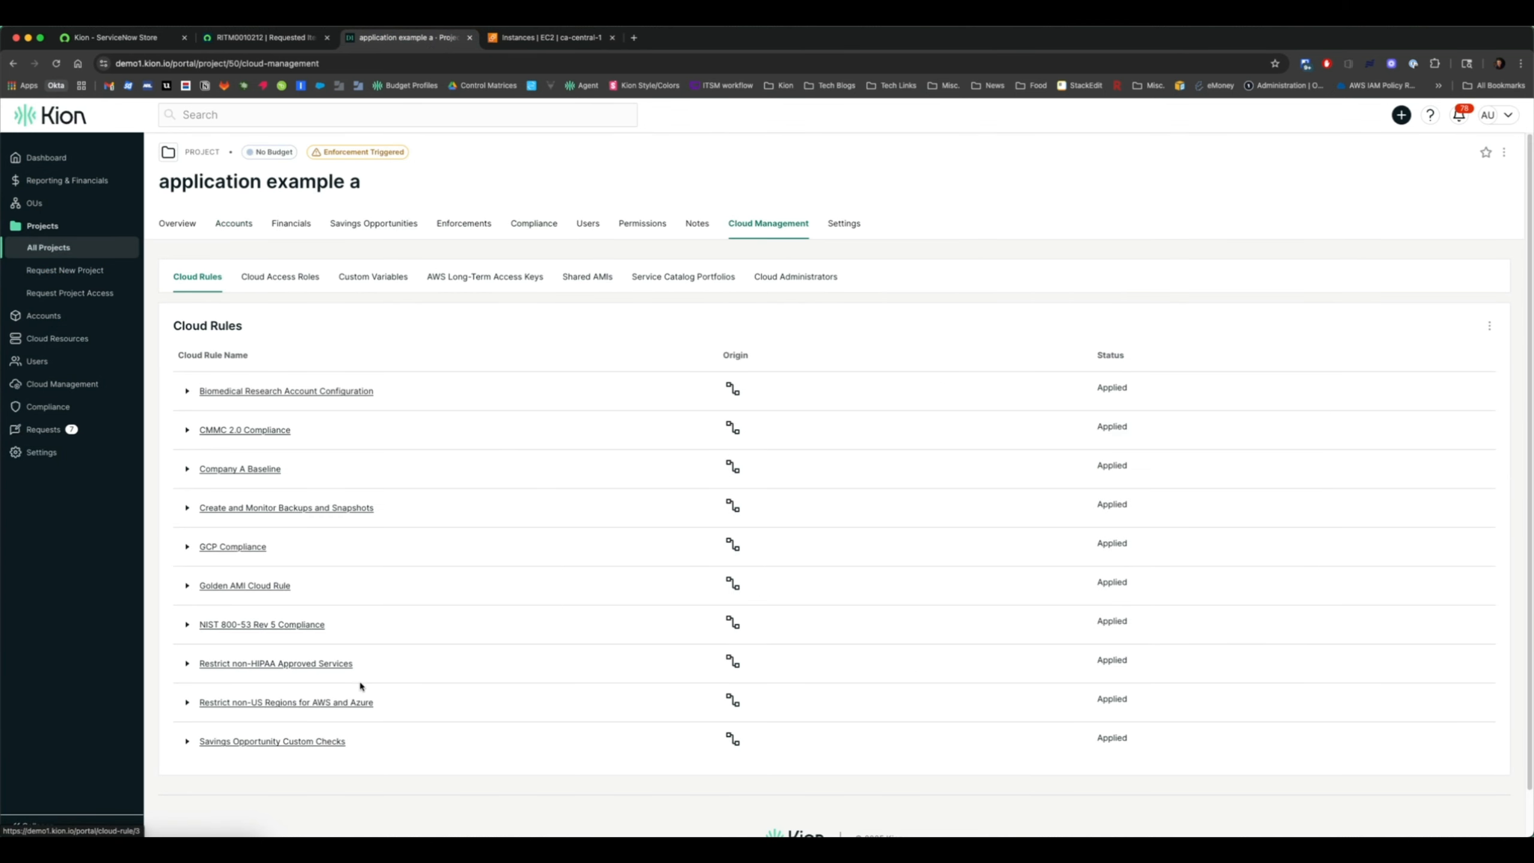
pyautogui.moveTo(376, 702); pyautogui.dragTo(201, 705)
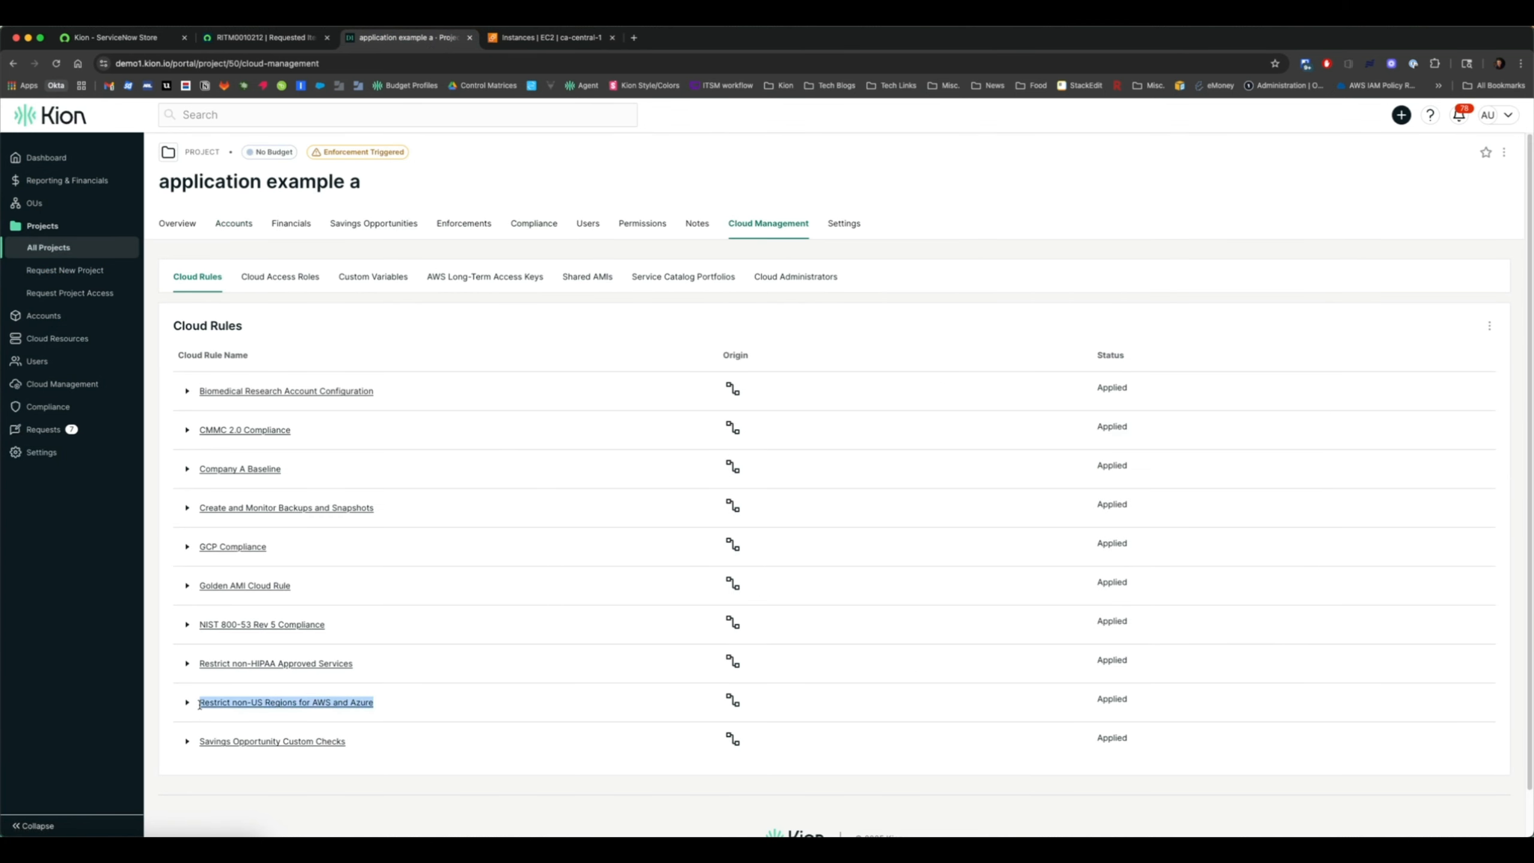
pyautogui.click(200, 707)
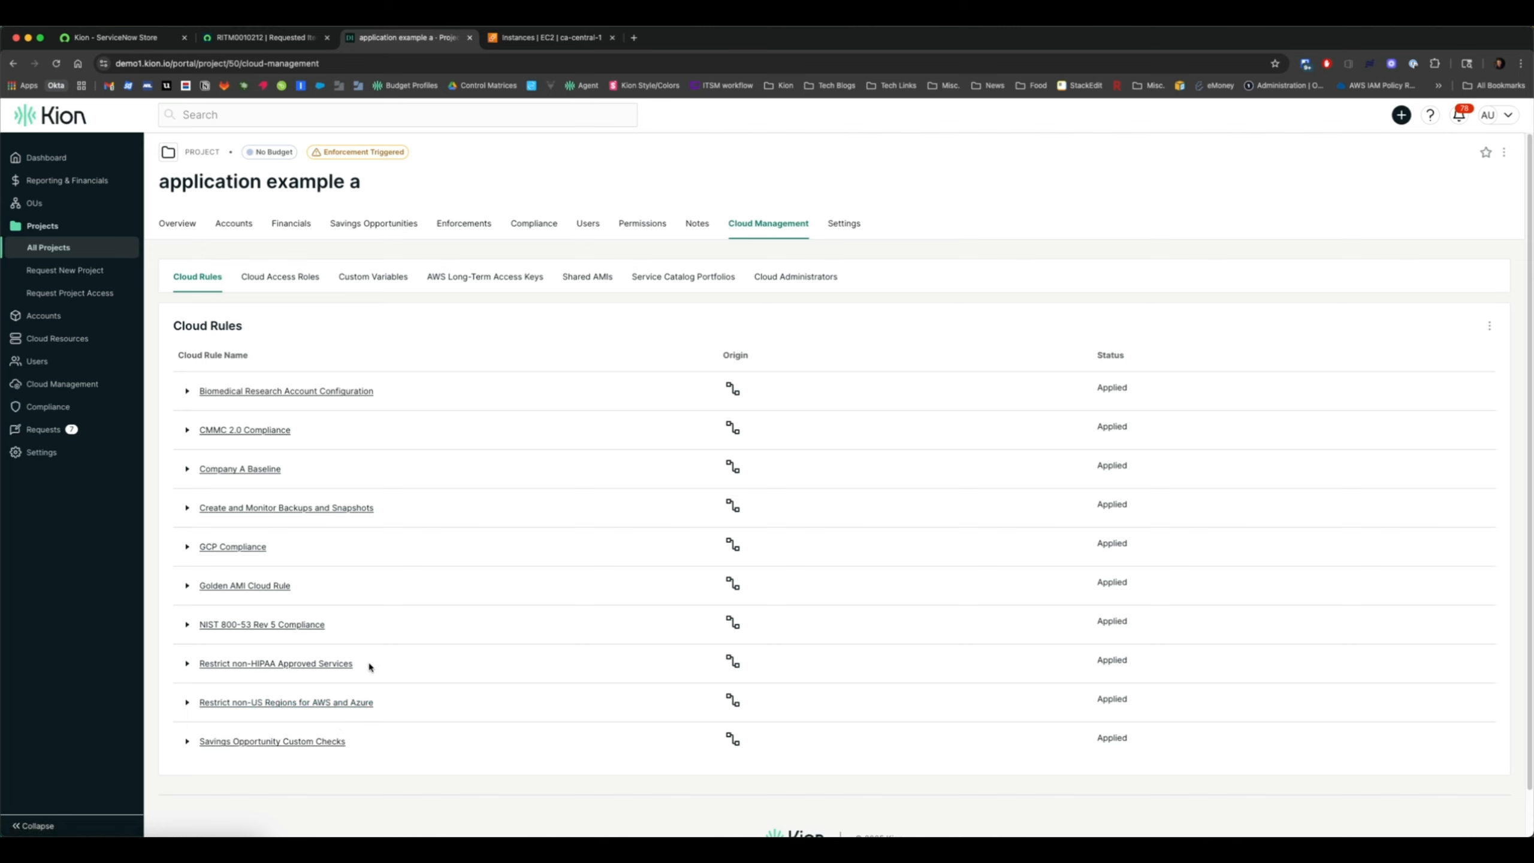
# Step: Switch to the AWS console, search for "service", open Service Catalog's product list and change the region to N. Virginia (us-east-1)
pyautogui.click(532, 38)
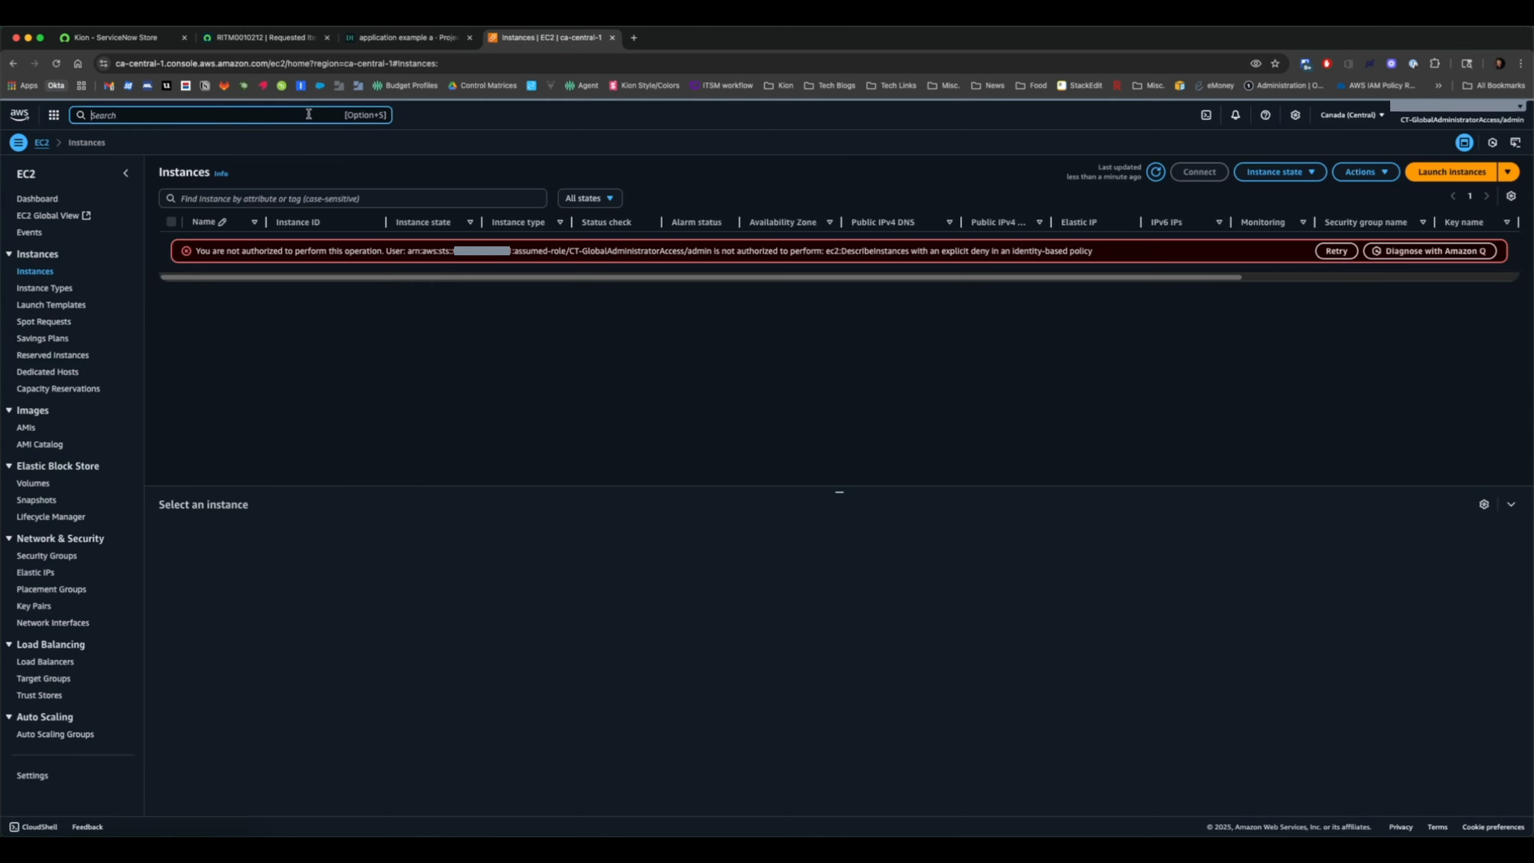
pyautogui.hotkey('alt', 's')
pyautogui.write('service')
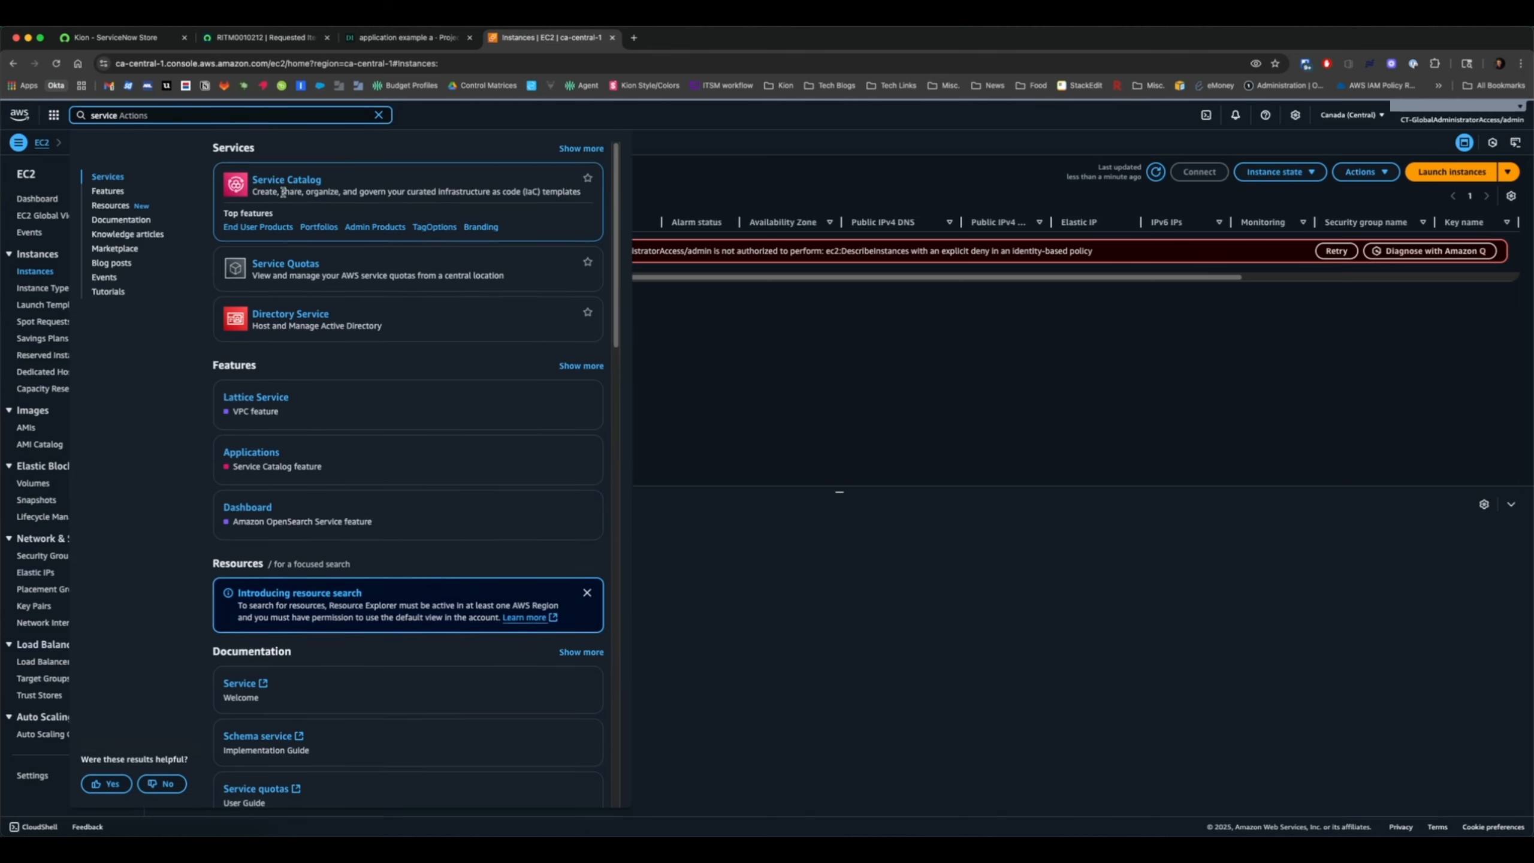
pyautogui.click(285, 181)
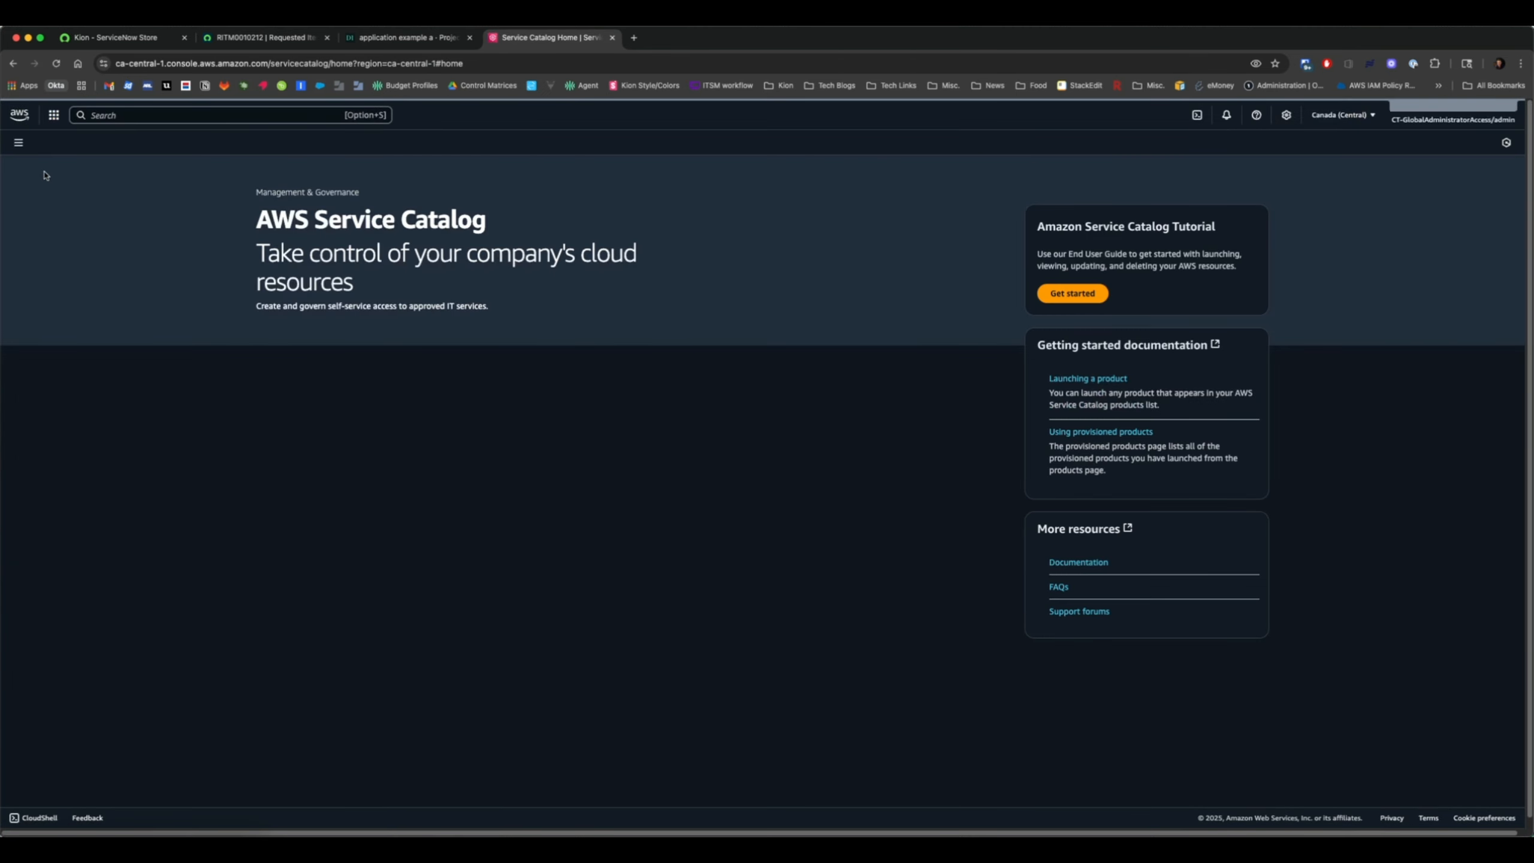
pyautogui.click(19, 144)
pyautogui.click(37, 278)
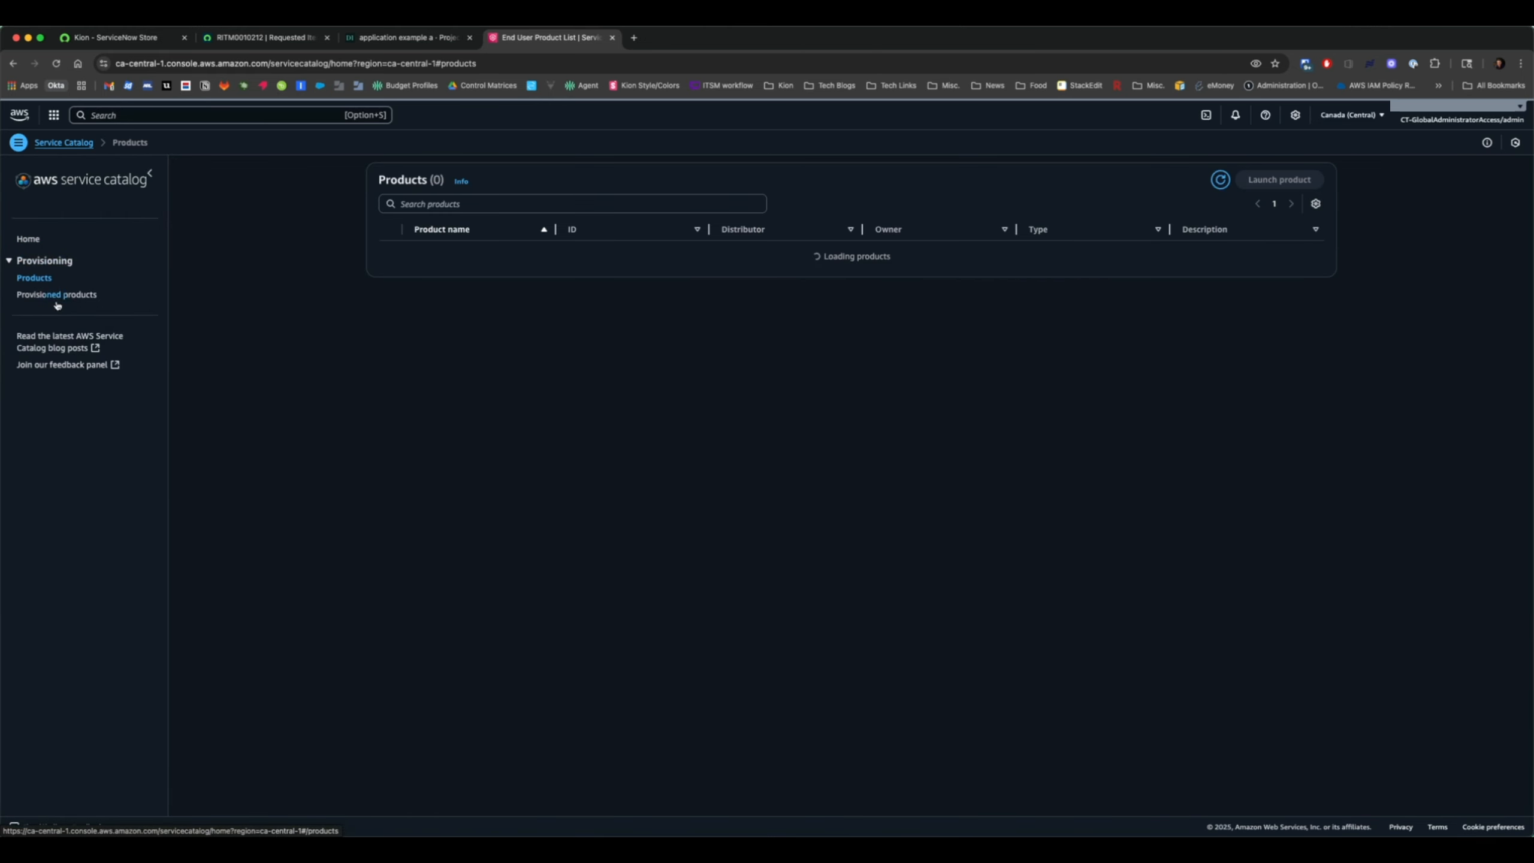
pyautogui.click(1352, 115)
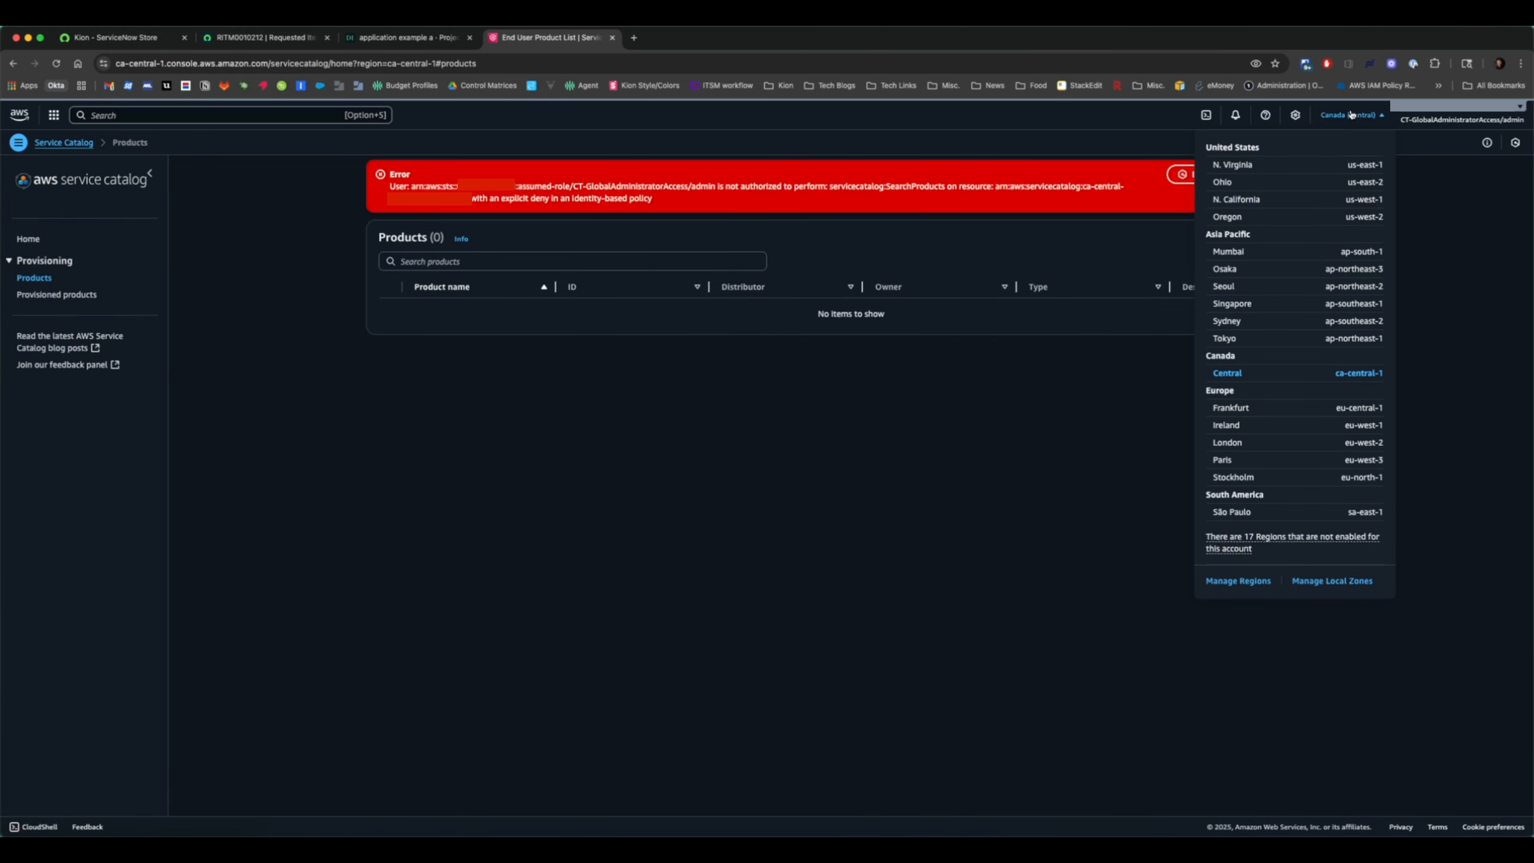
pyautogui.click(1291, 167)
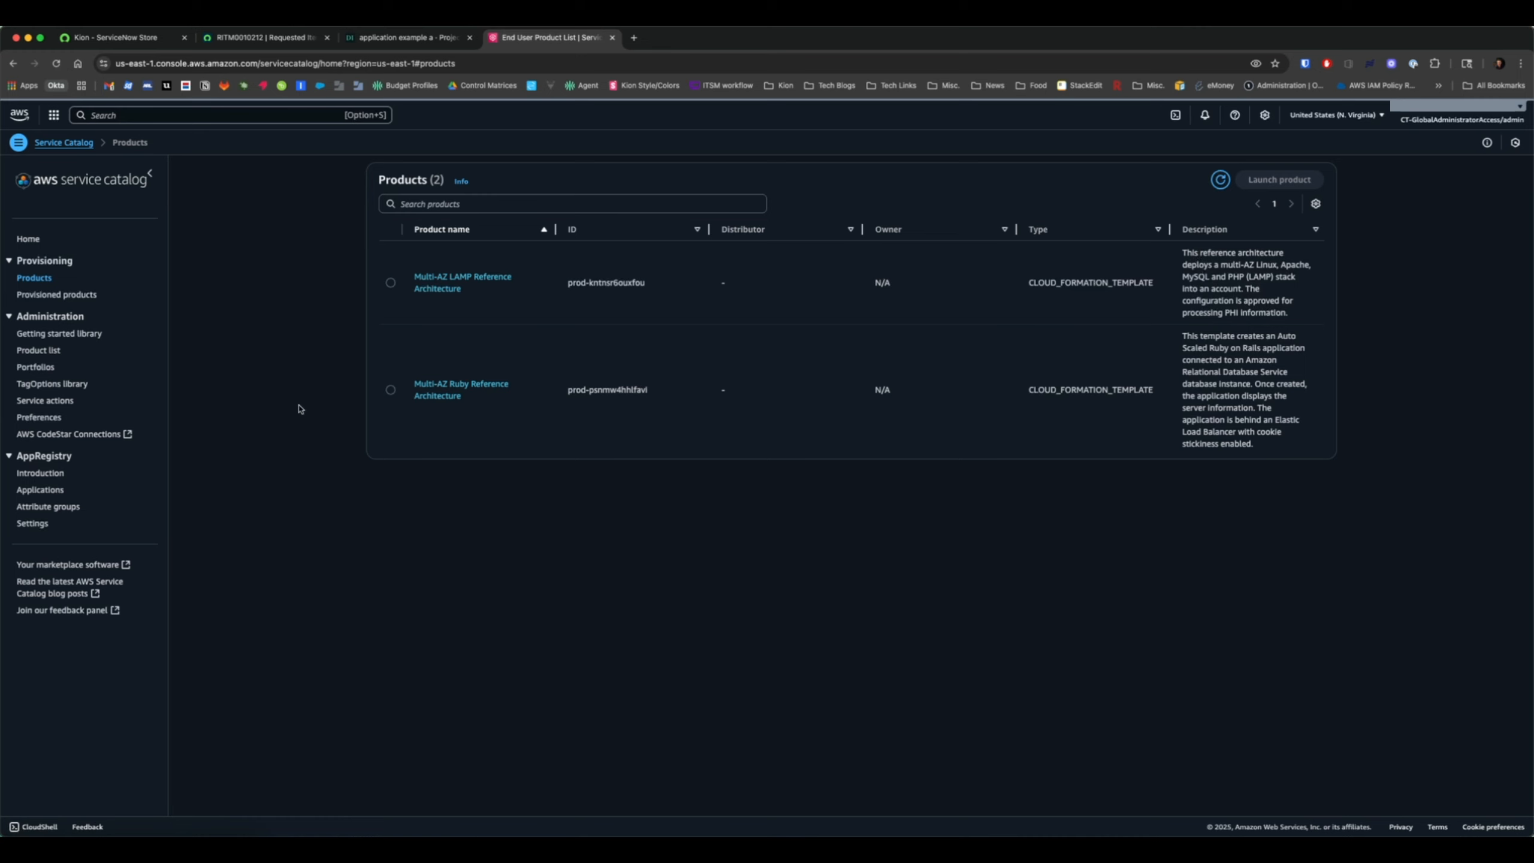
# Step: Open the EC2 AMIs list in AWS, filter it to private images and check the AsthmaResearchBaseOS image
pyautogui.click(54, 115)
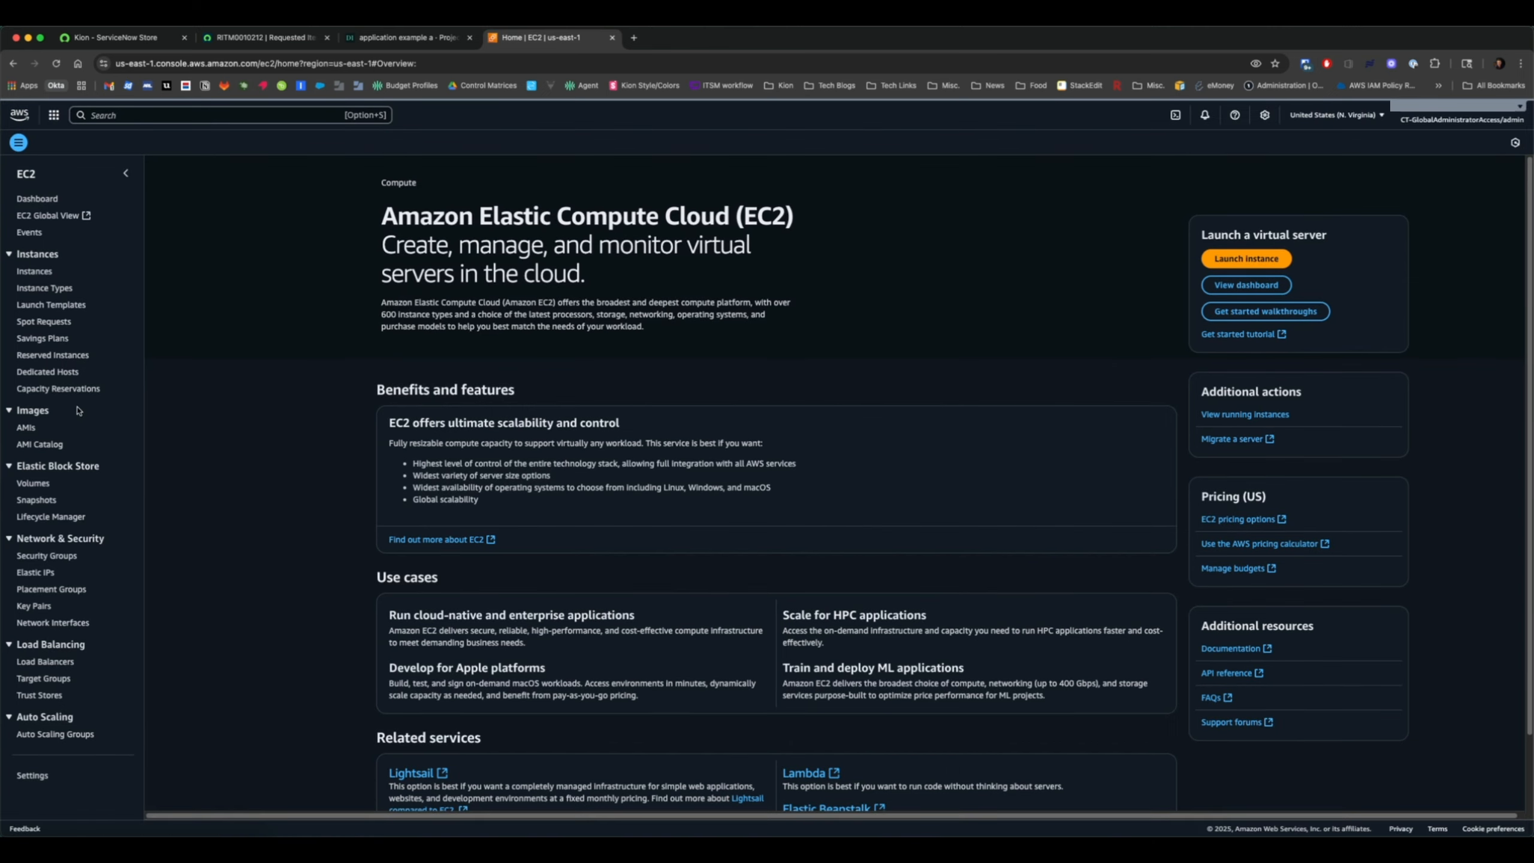
pyautogui.click(26, 427)
pyautogui.click(195, 195)
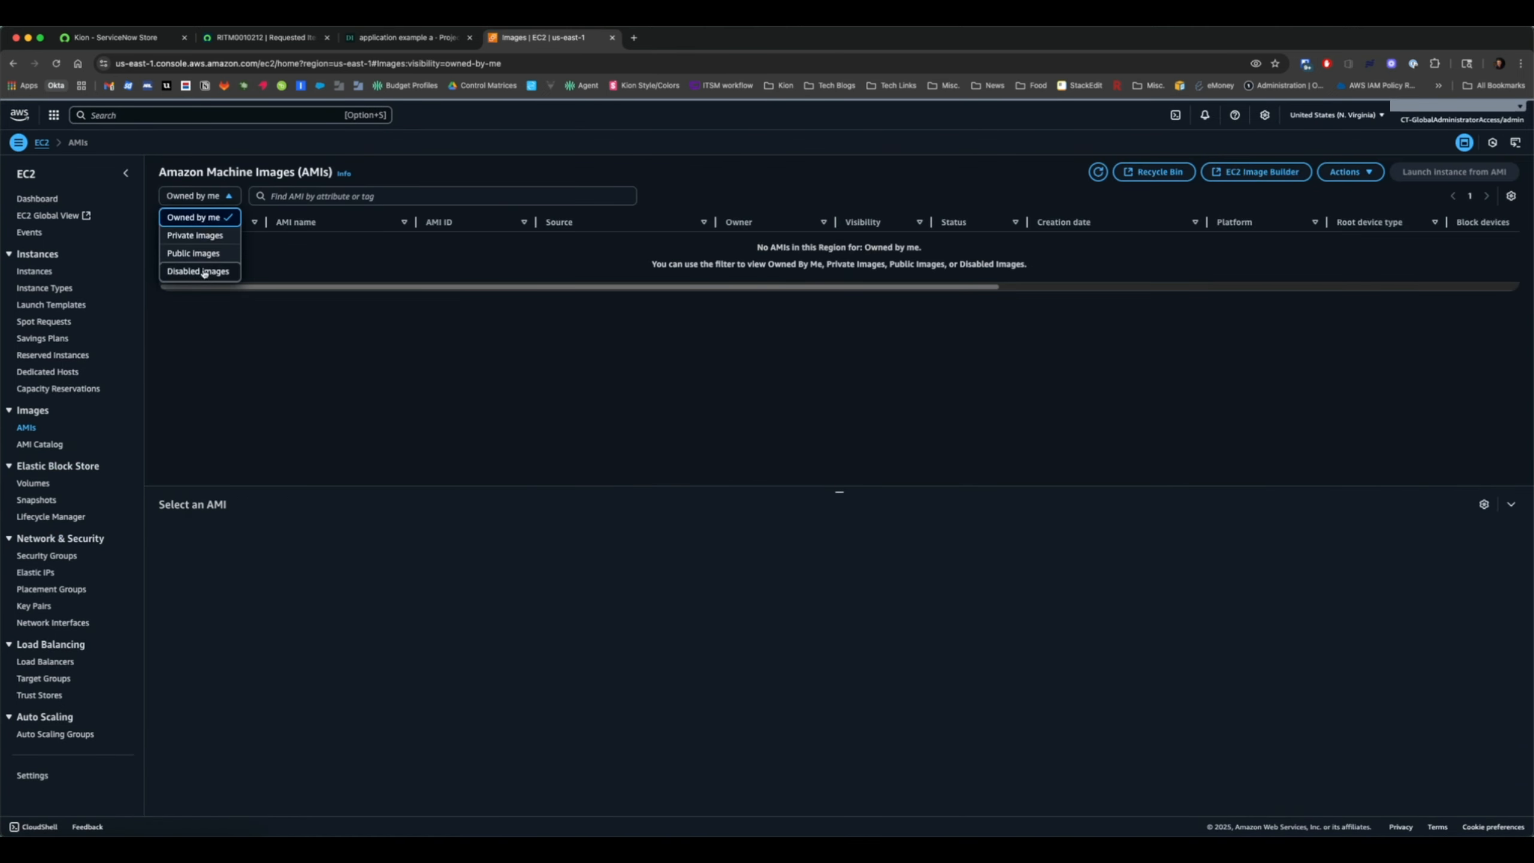
pyautogui.click(195, 235)
pyautogui.doubleClick(341, 242)
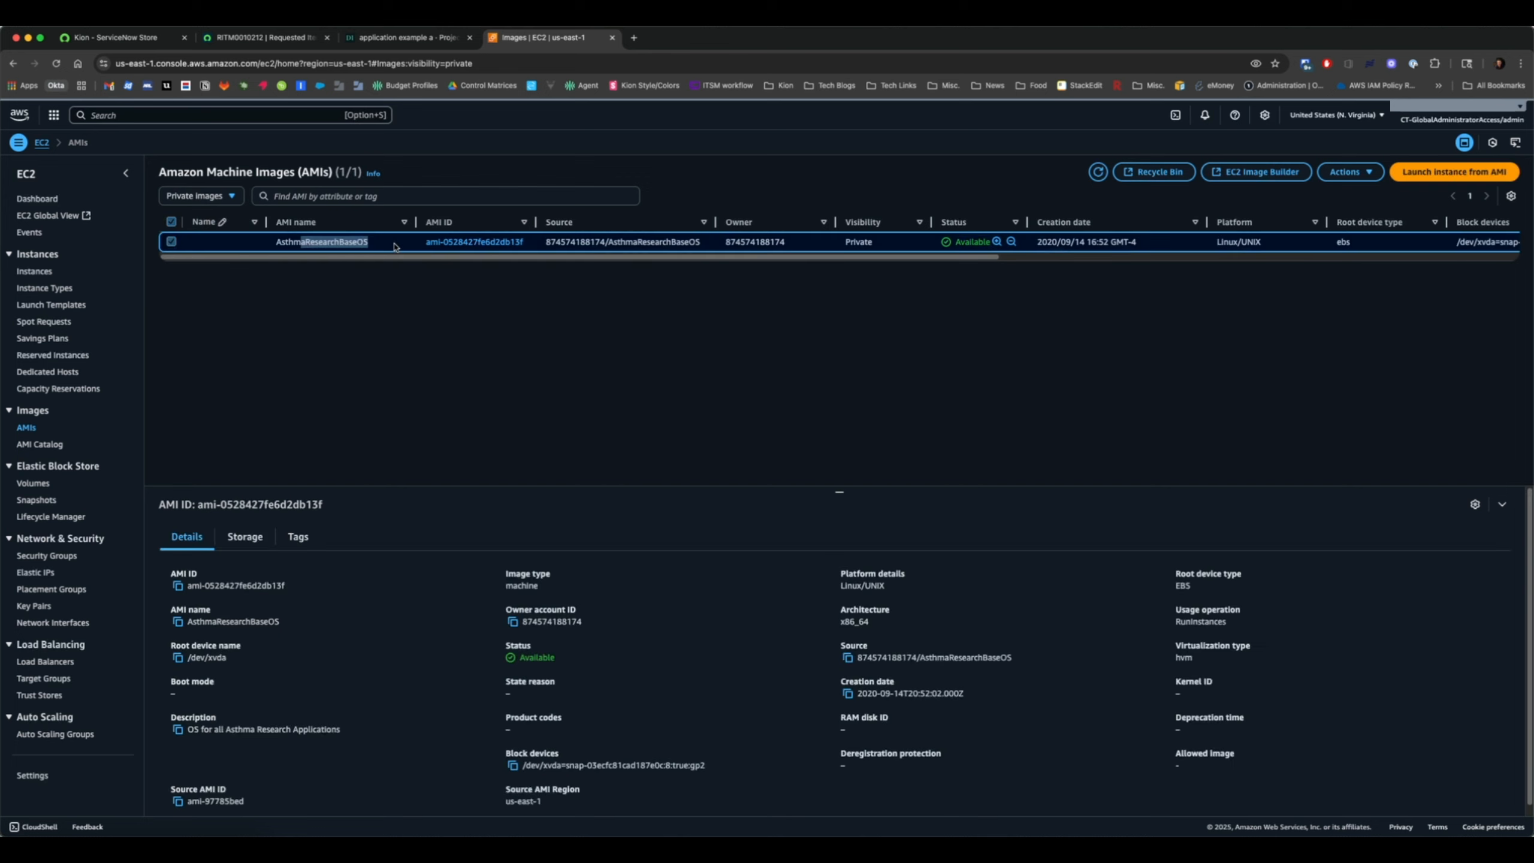
# Step: Switch to Kion and view the "application example a" project in the organization chart from its overview
pyautogui.click(399, 37)
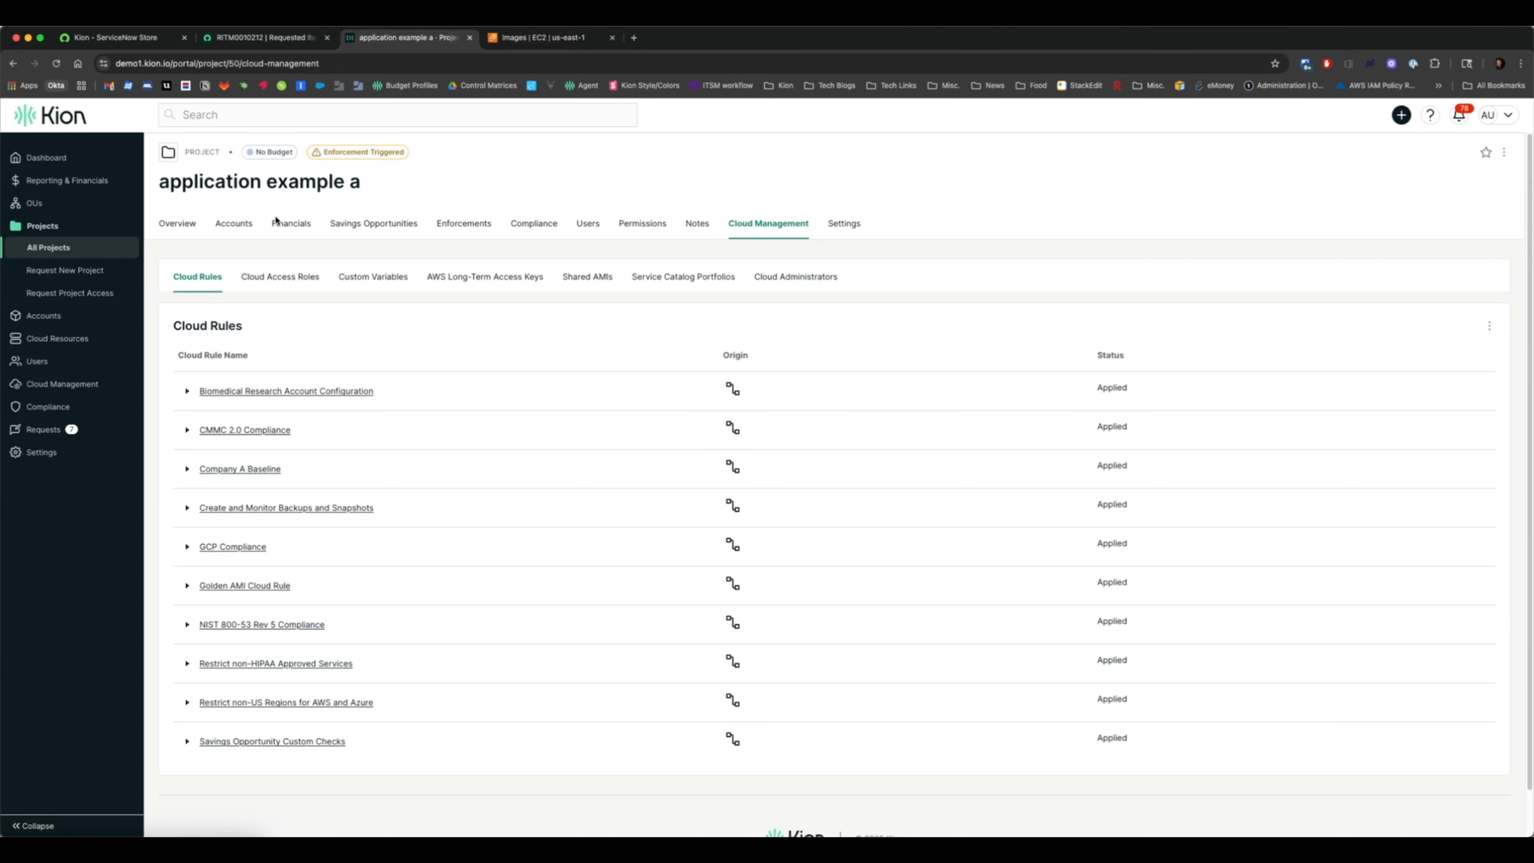
pyautogui.click(231, 227)
pyautogui.click(181, 227)
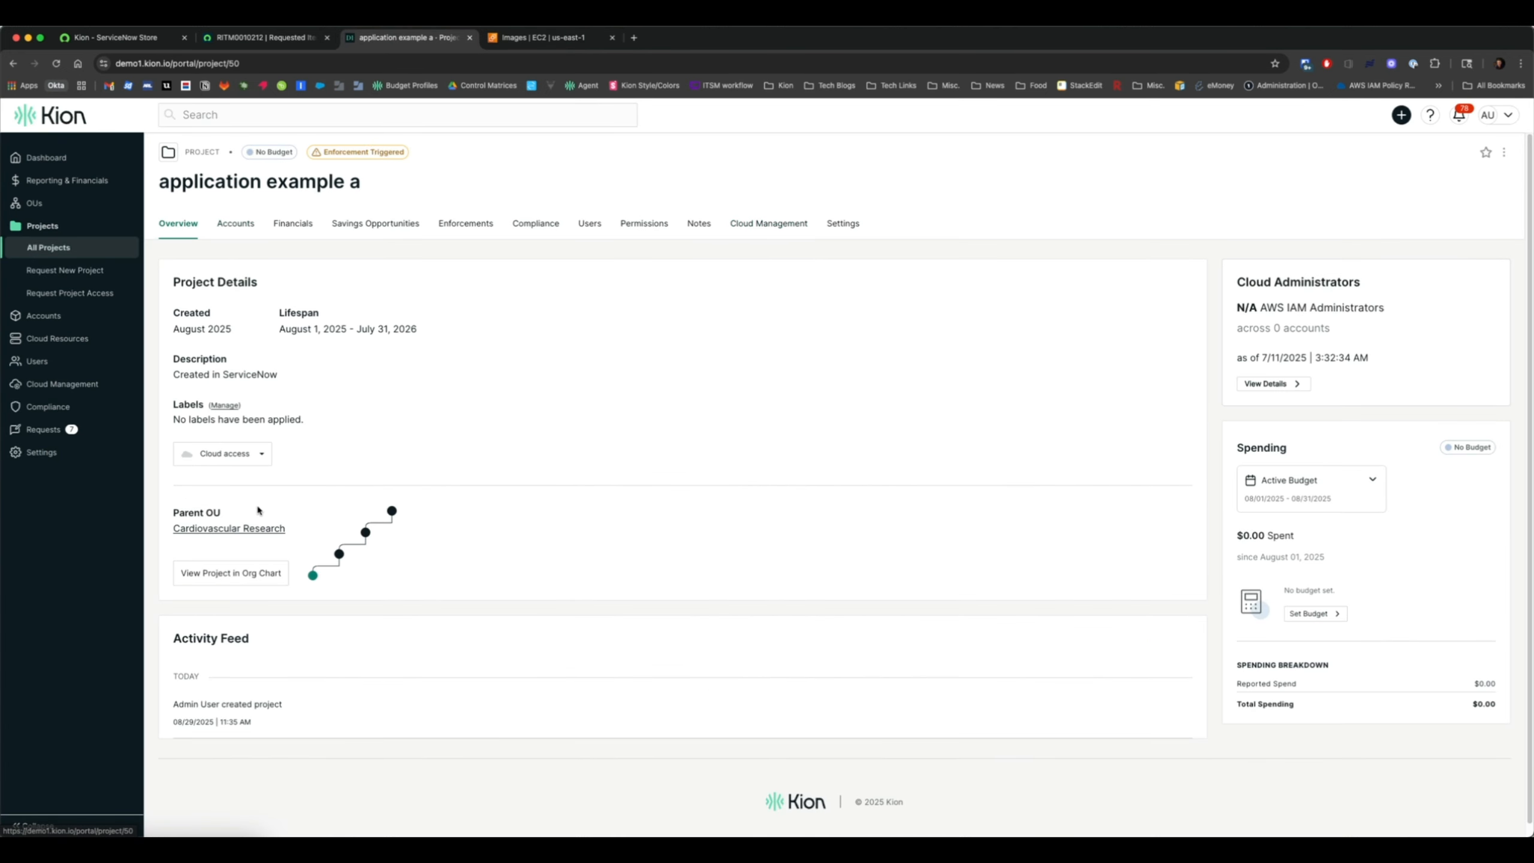
pyautogui.click(241, 573)
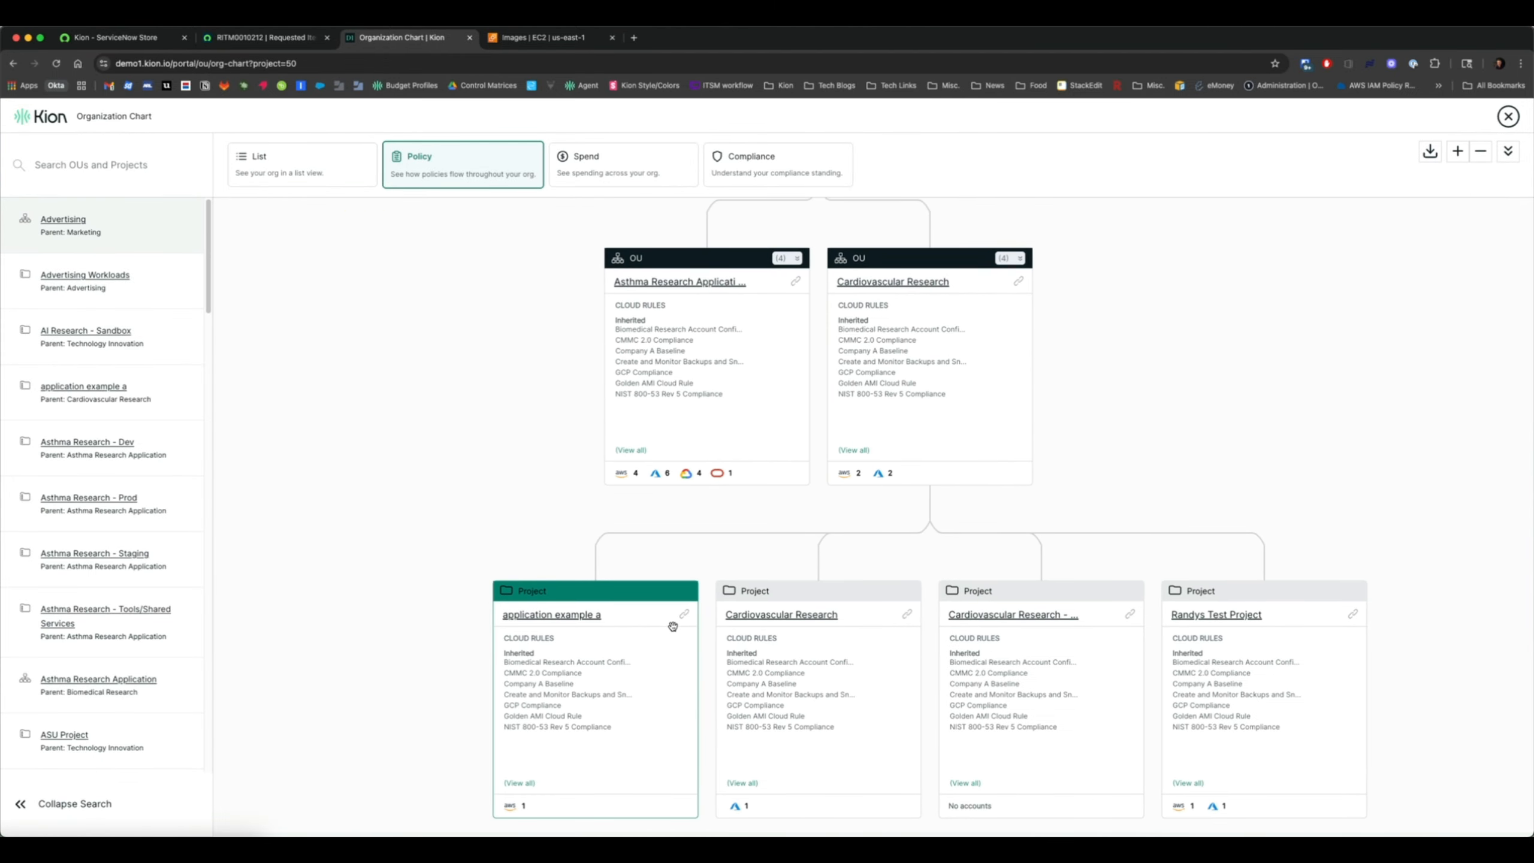
# Step: Switch to the ServiceNow requested item, review its activities, variables and state, and return to Kion's organization chart
pyautogui.click(221, 37)
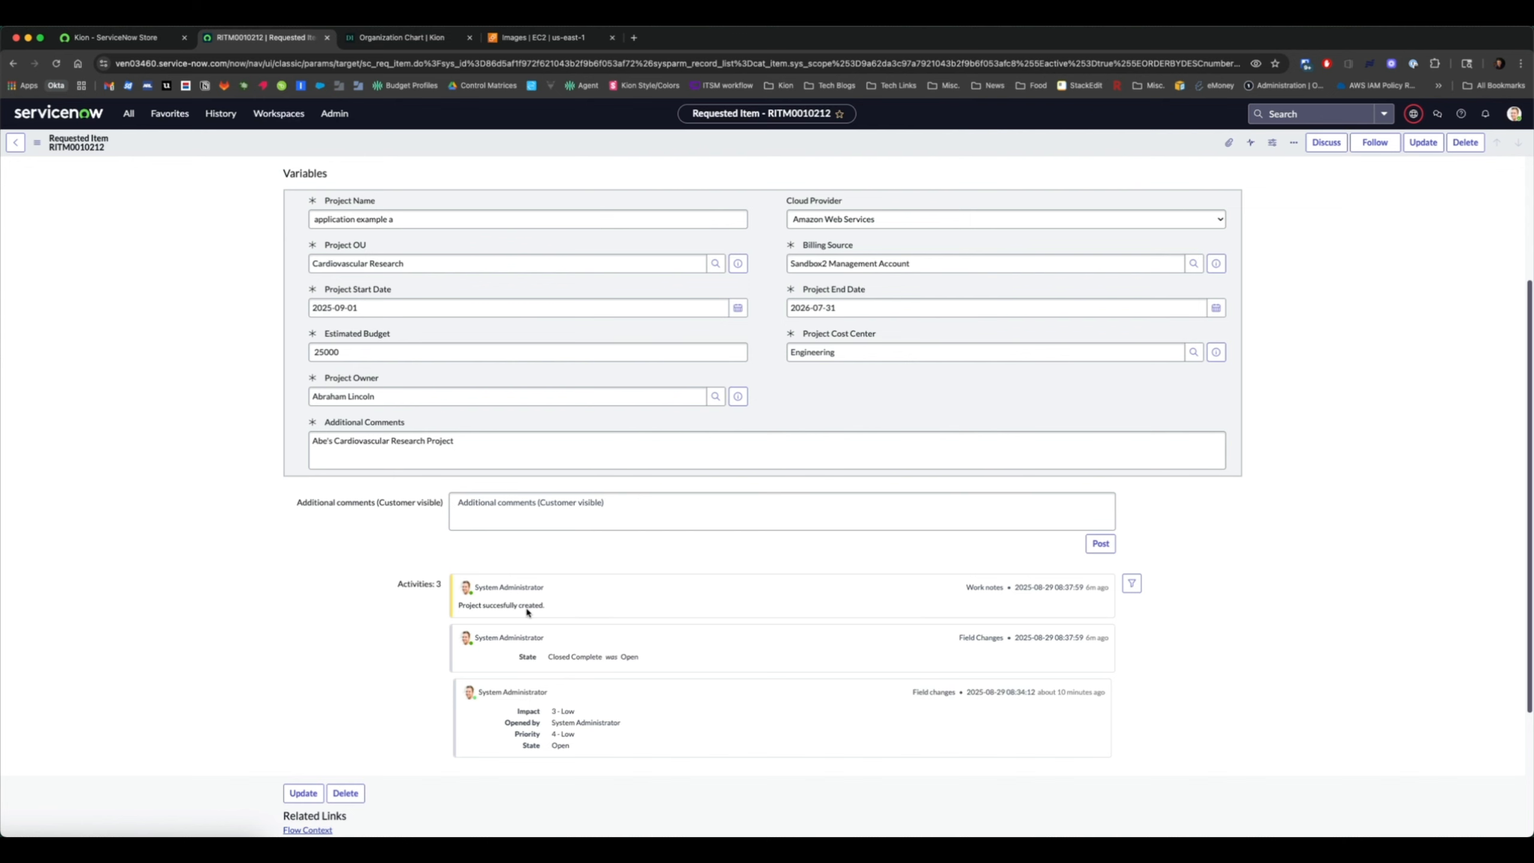
pyautogui.scroll(2, 1021, 333)
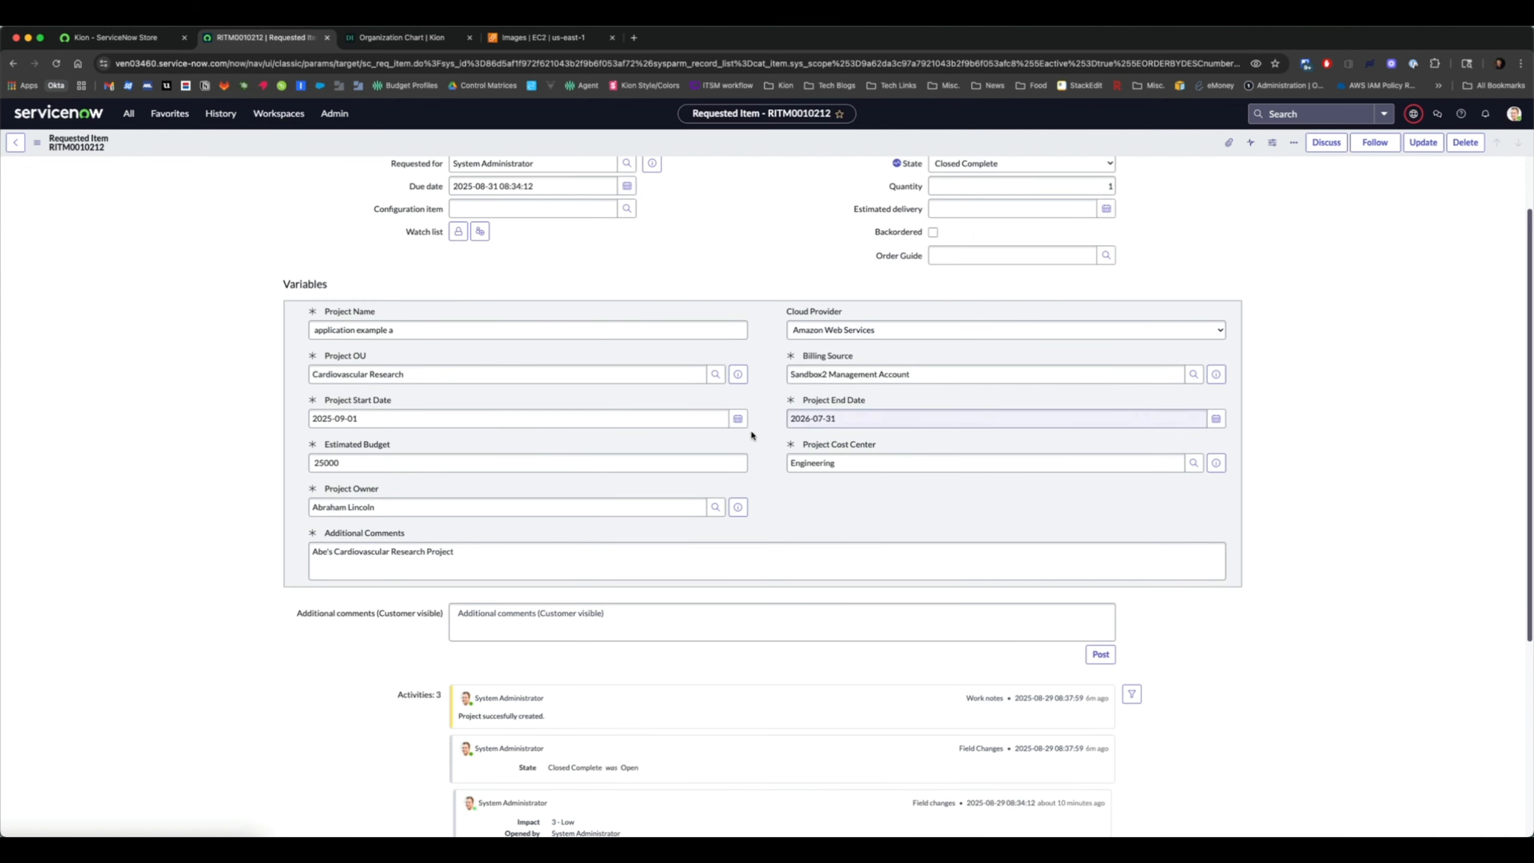
pyautogui.click(266, 62)
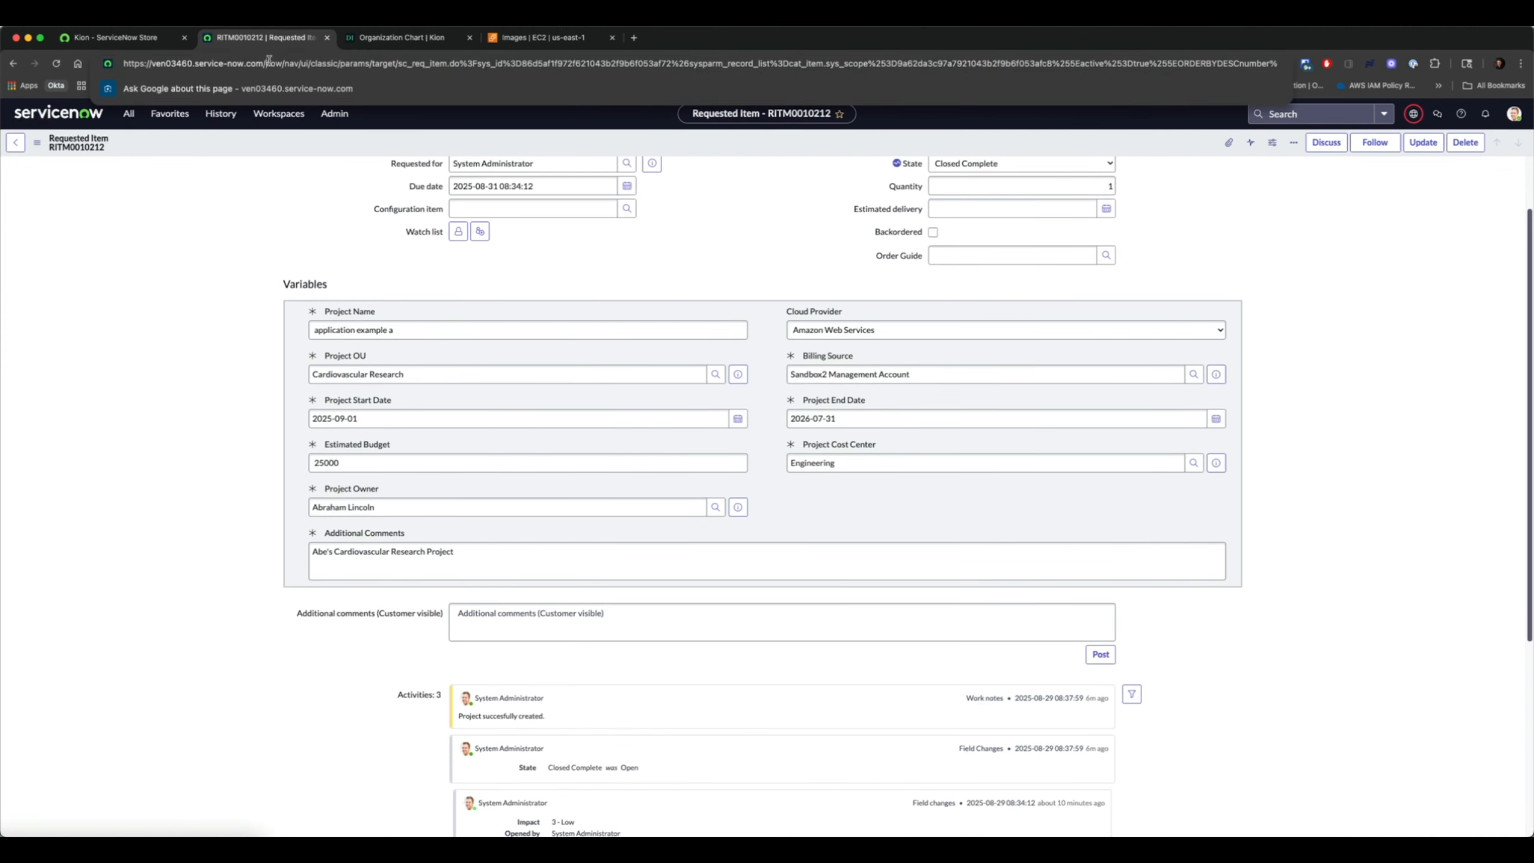
pyautogui.scroll(1, 969, 195)
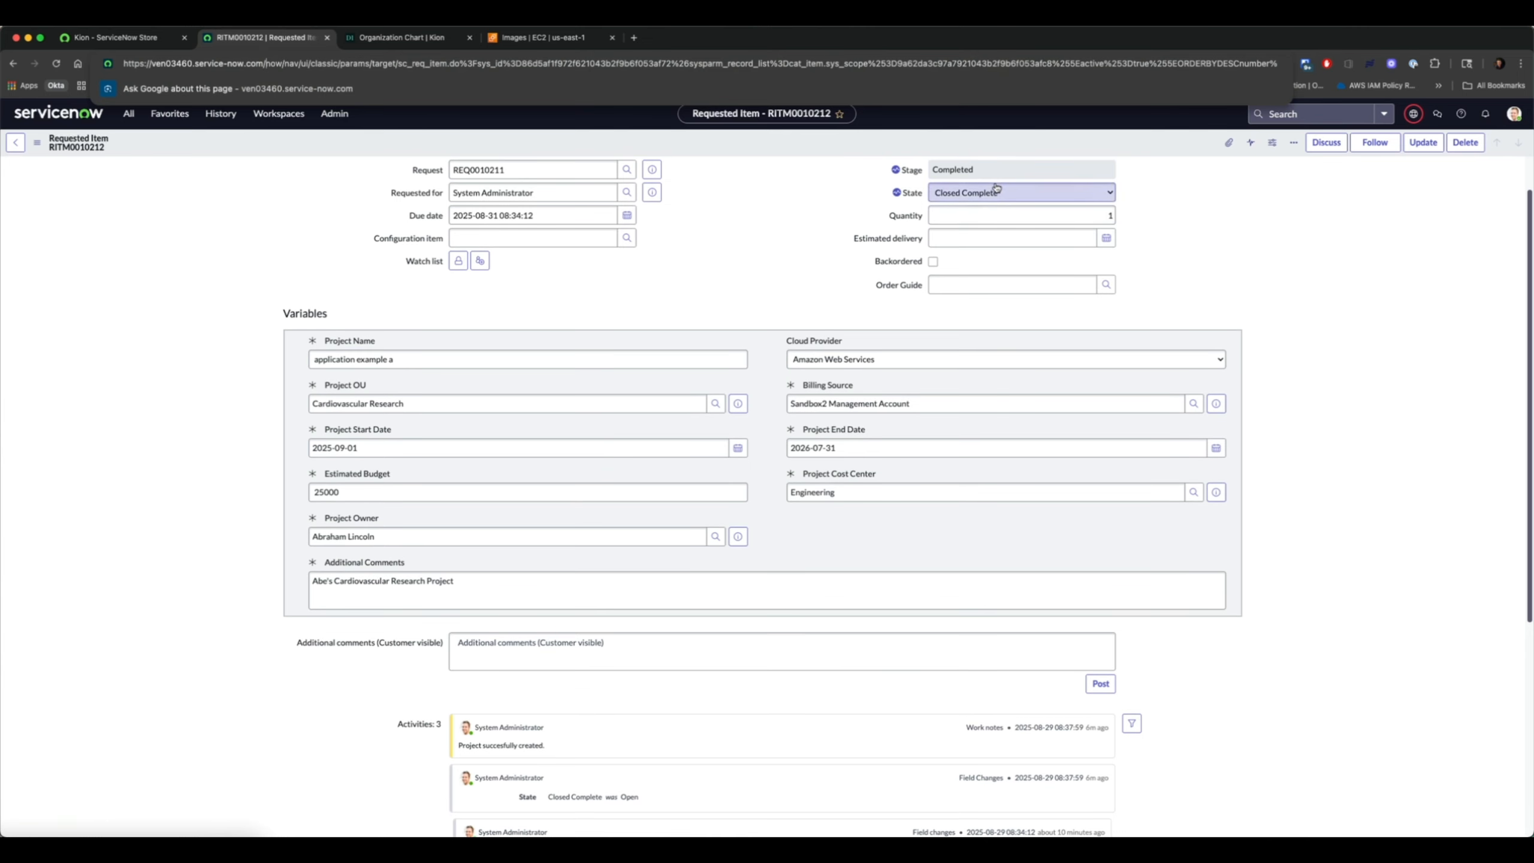
pyautogui.click(368, 40)
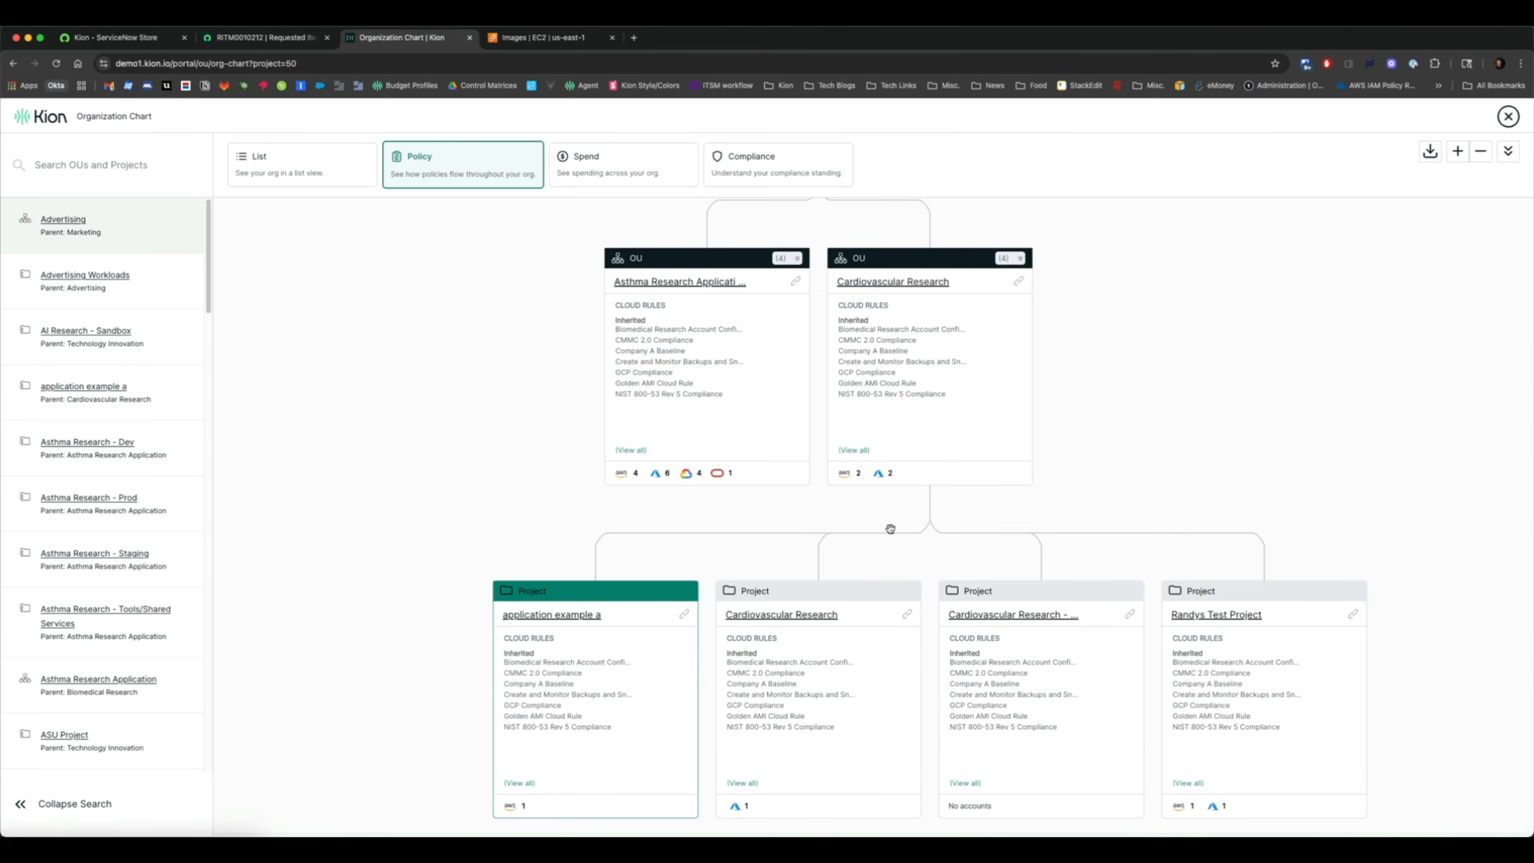